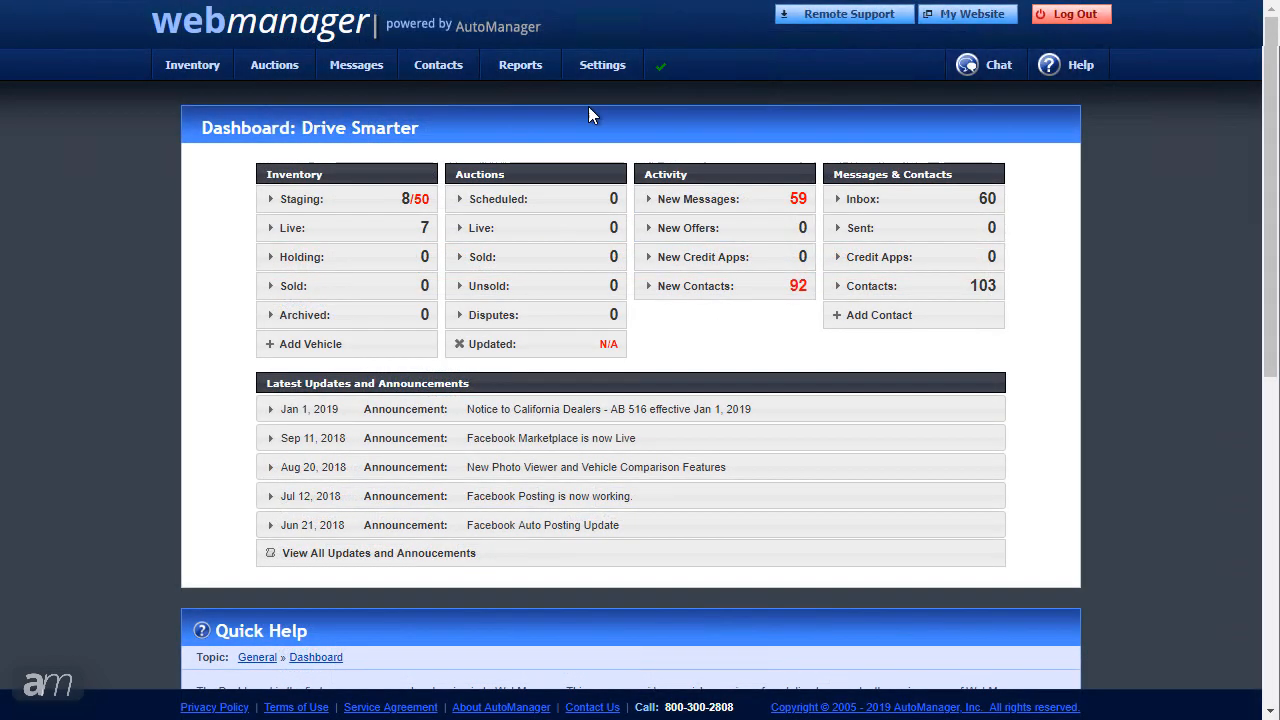
Step: Return to the Drive Smarter dashboard with its inventory, auction, activity and message counts
mouse_move(596, 80)
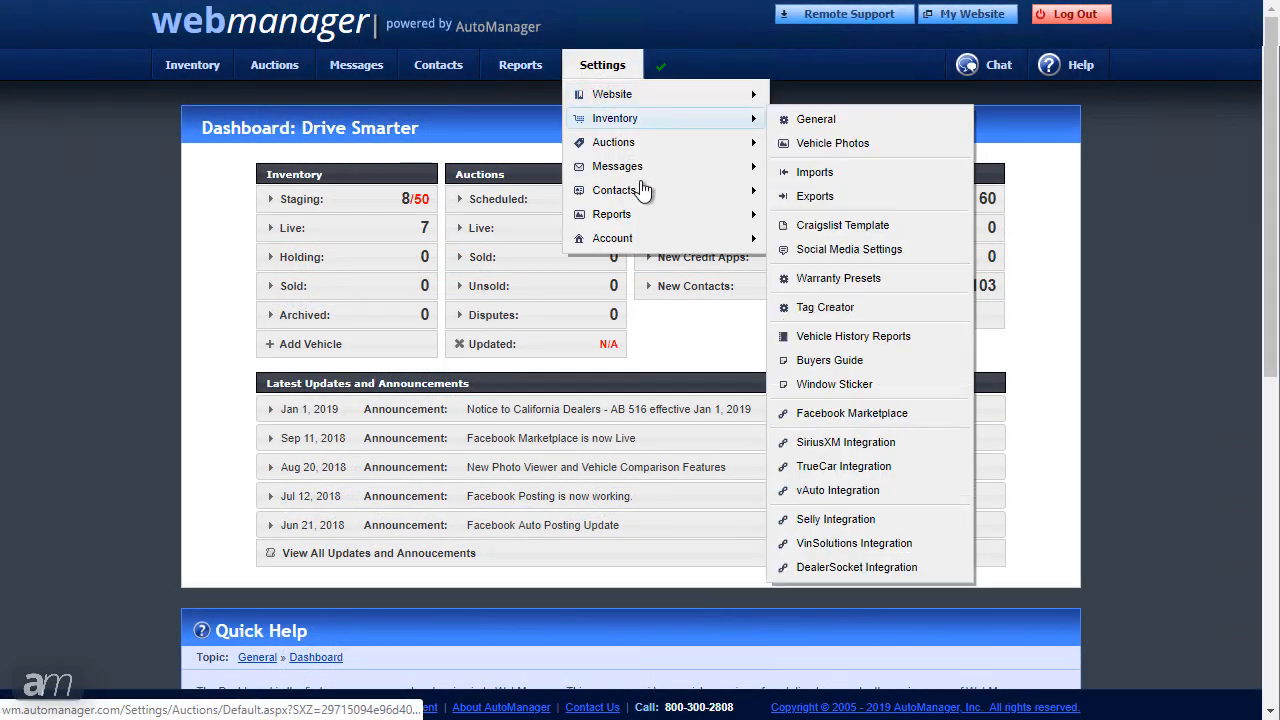
mouse_move(634, 243)
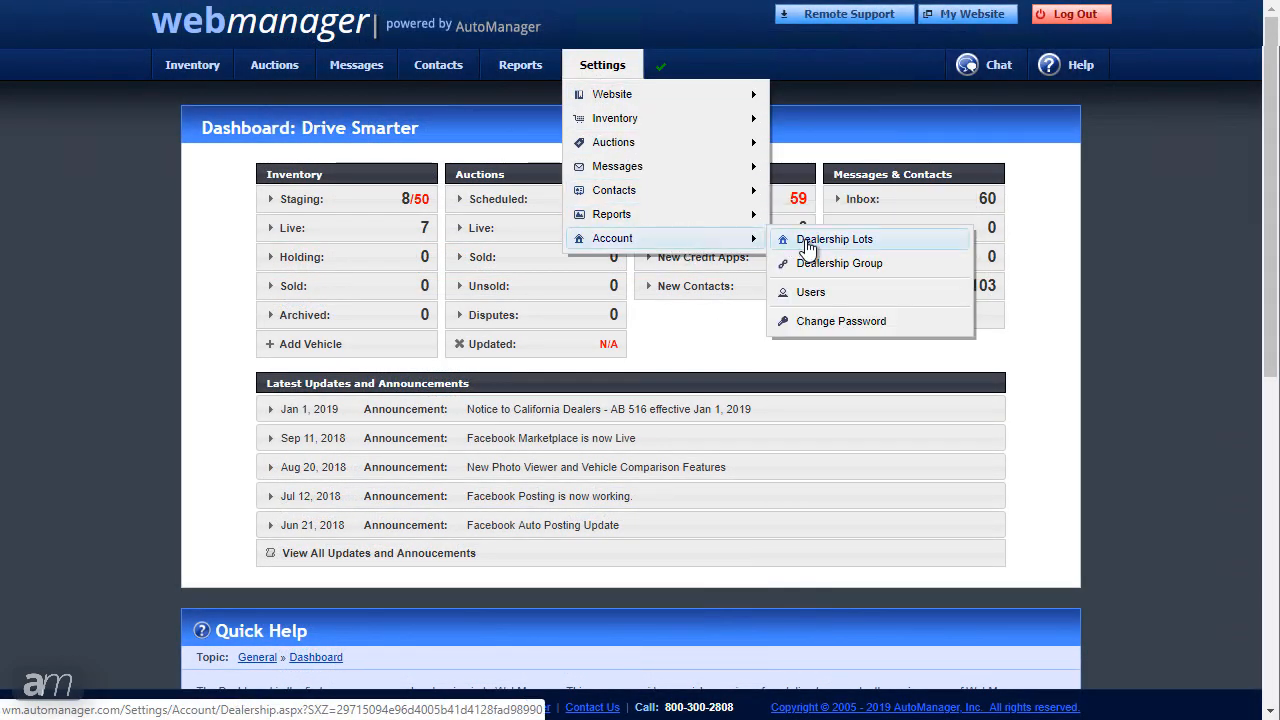
click(822, 295)
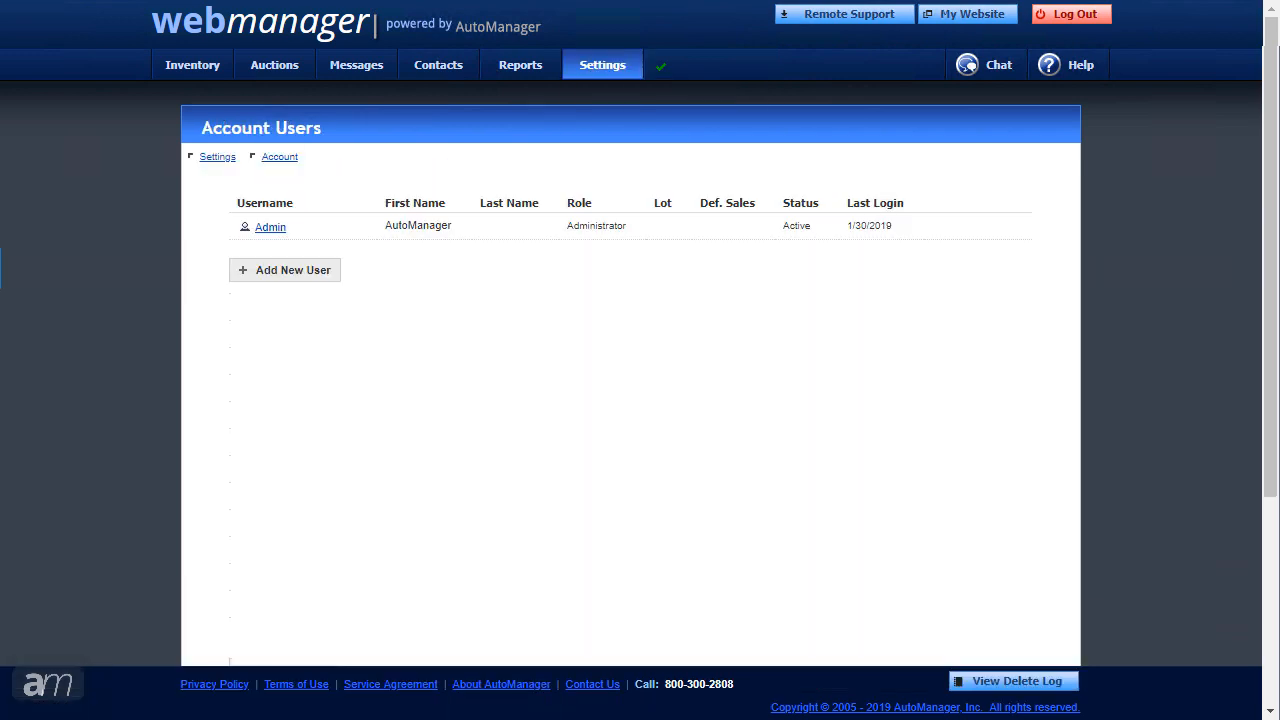
click(270, 228)
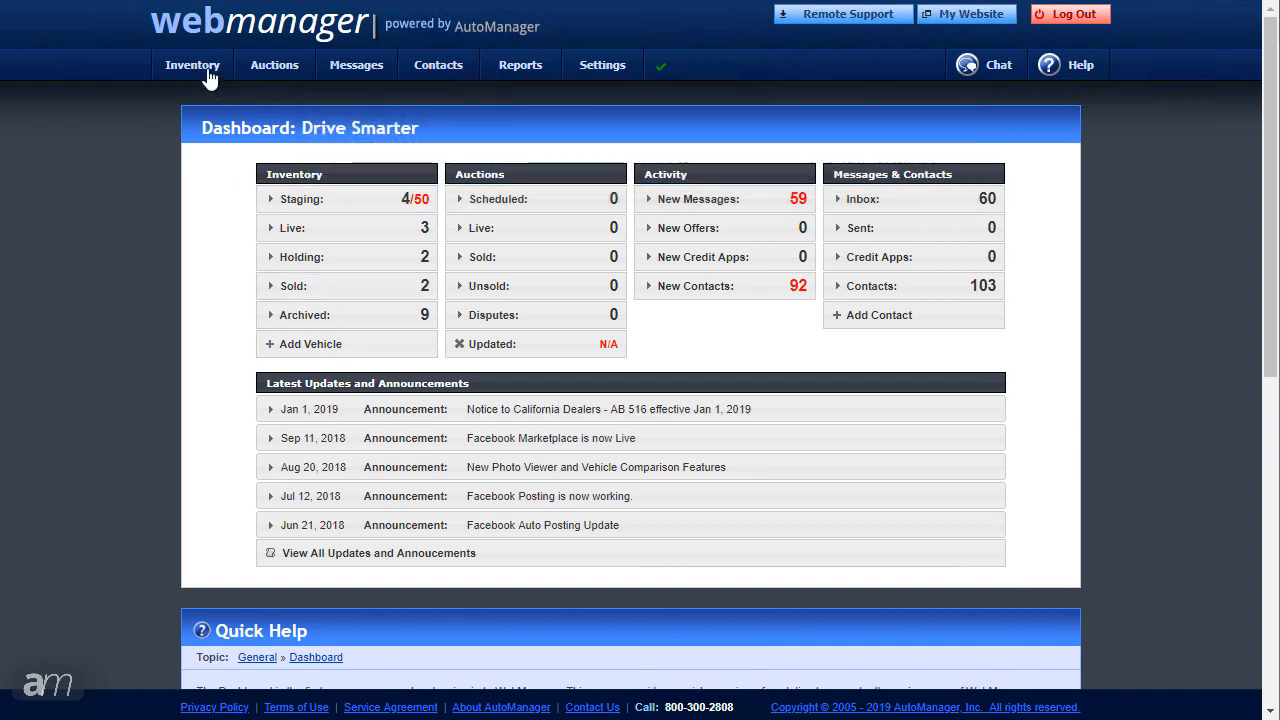
Step: Add a vehicle from VIN 1FTEW1E5XJKC86282, creating a 2018 Ford F-150 XL in Staging
mouse_move(175, 76)
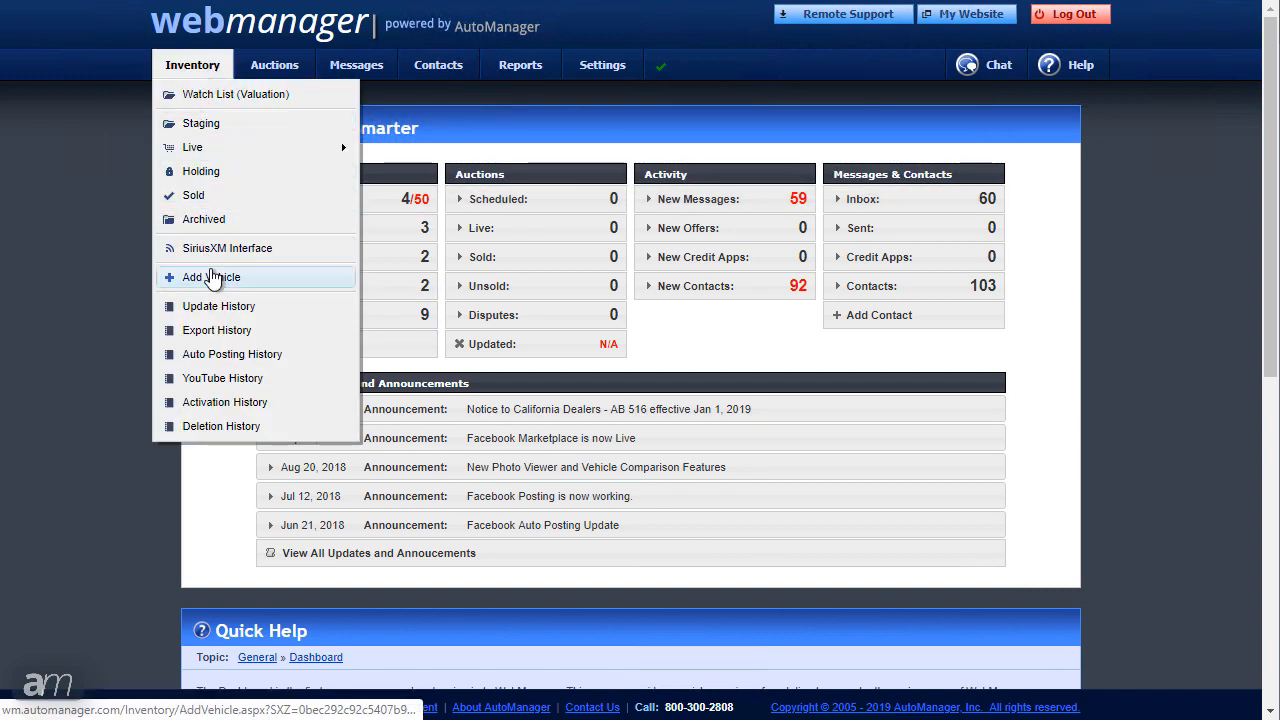
click(213, 278)
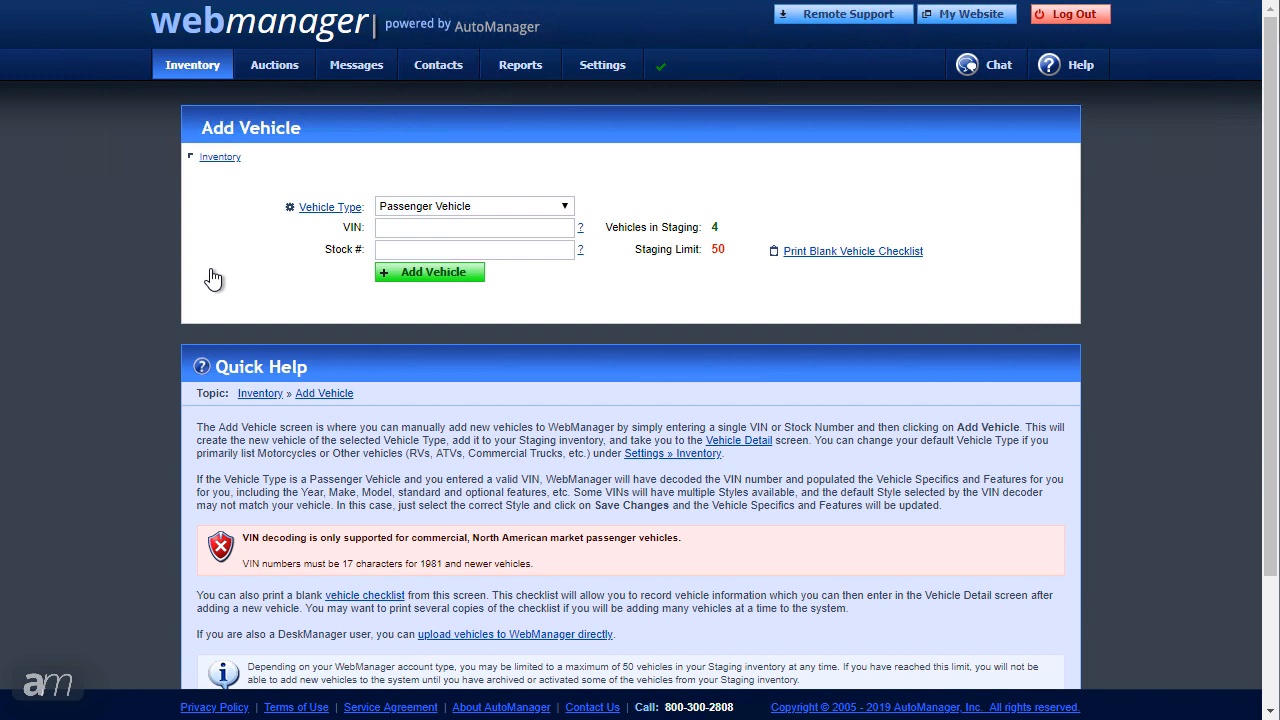
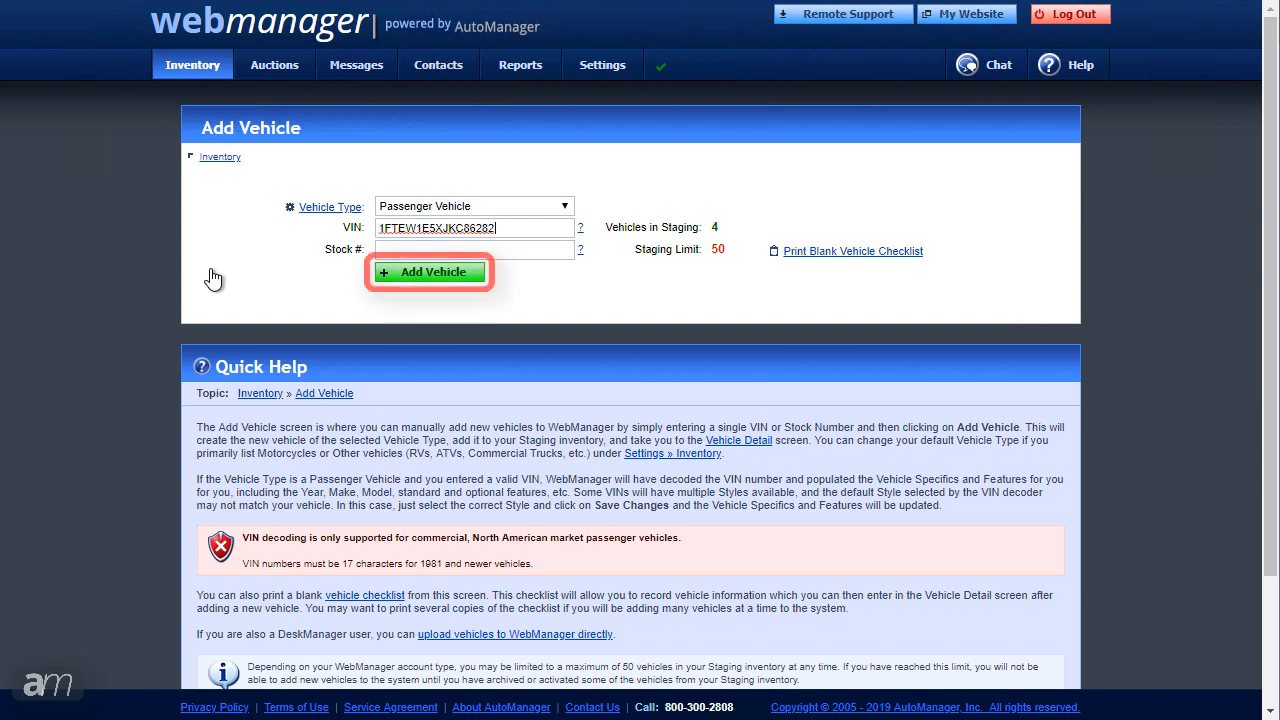
click(422, 284)
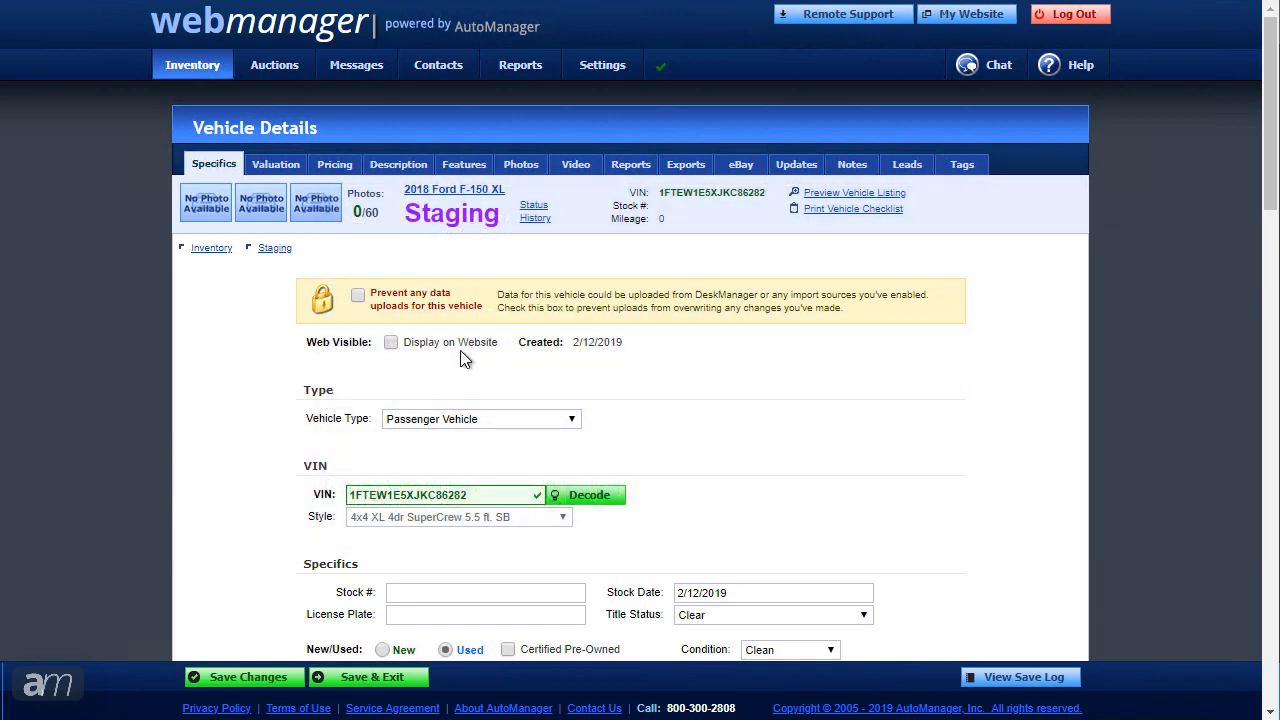
Step: Pick the 4x4 Lariat 4dr SuperCrew 5.5 ft. SB style for the F-150
click(560, 516)
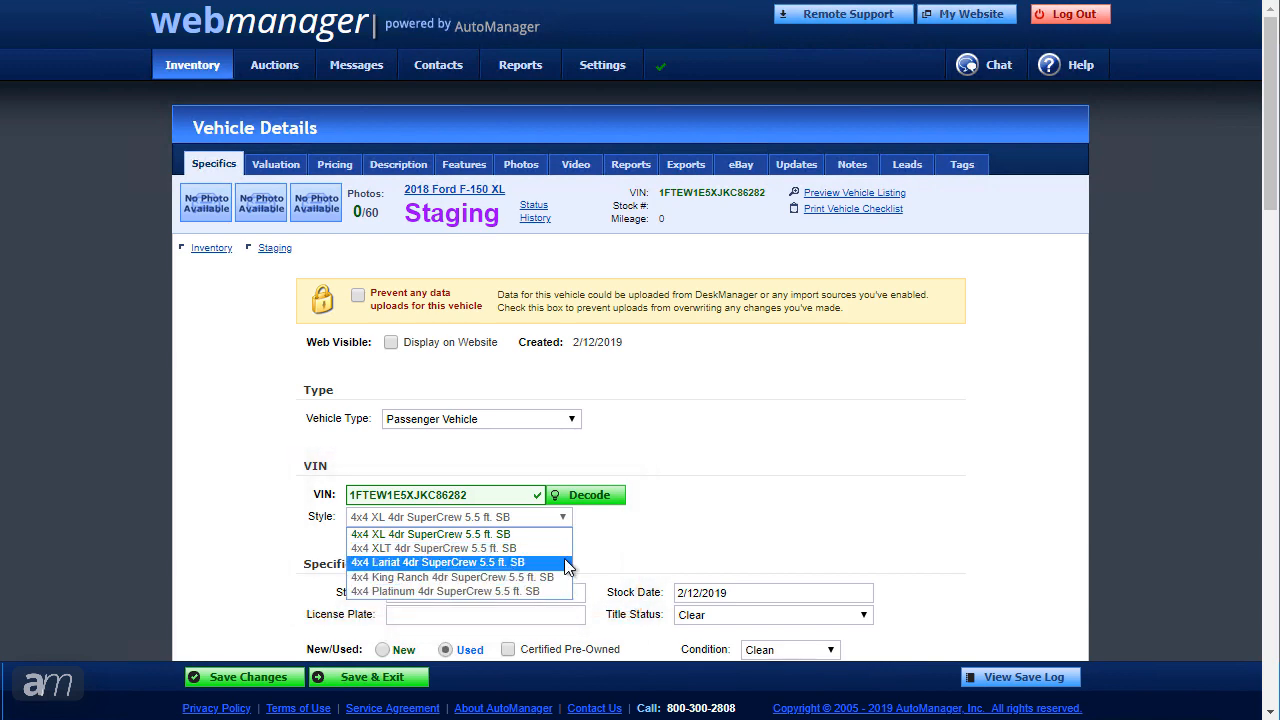
click(564, 563)
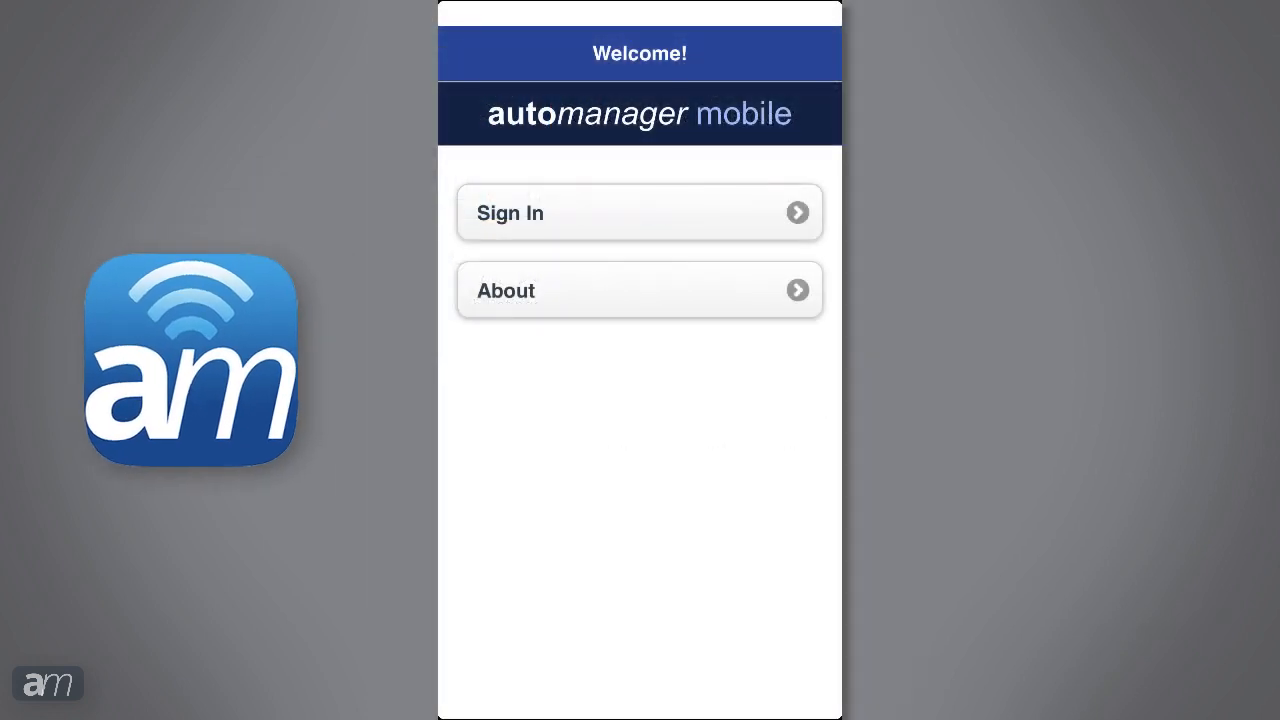
Step: Sign in on mobile and add the 1996 Ford Ranger XL by scanning its VIN
click(640, 213)
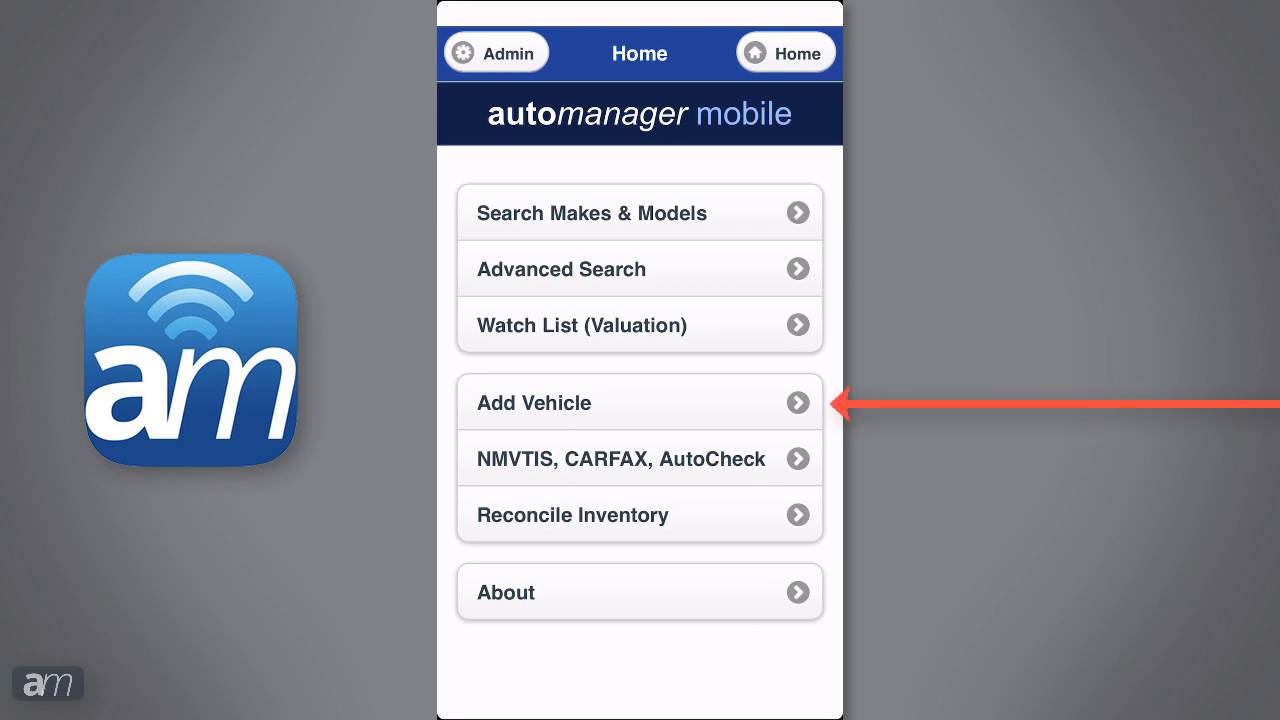
click(638, 378)
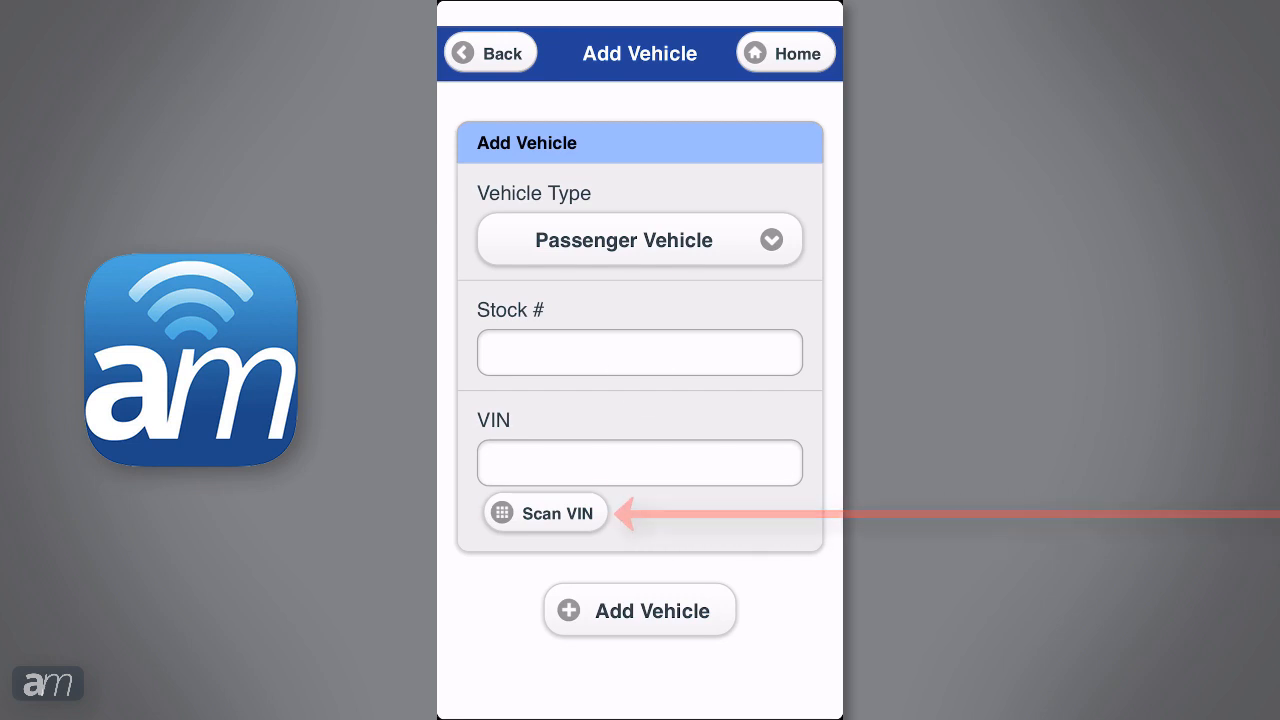
click(640, 371)
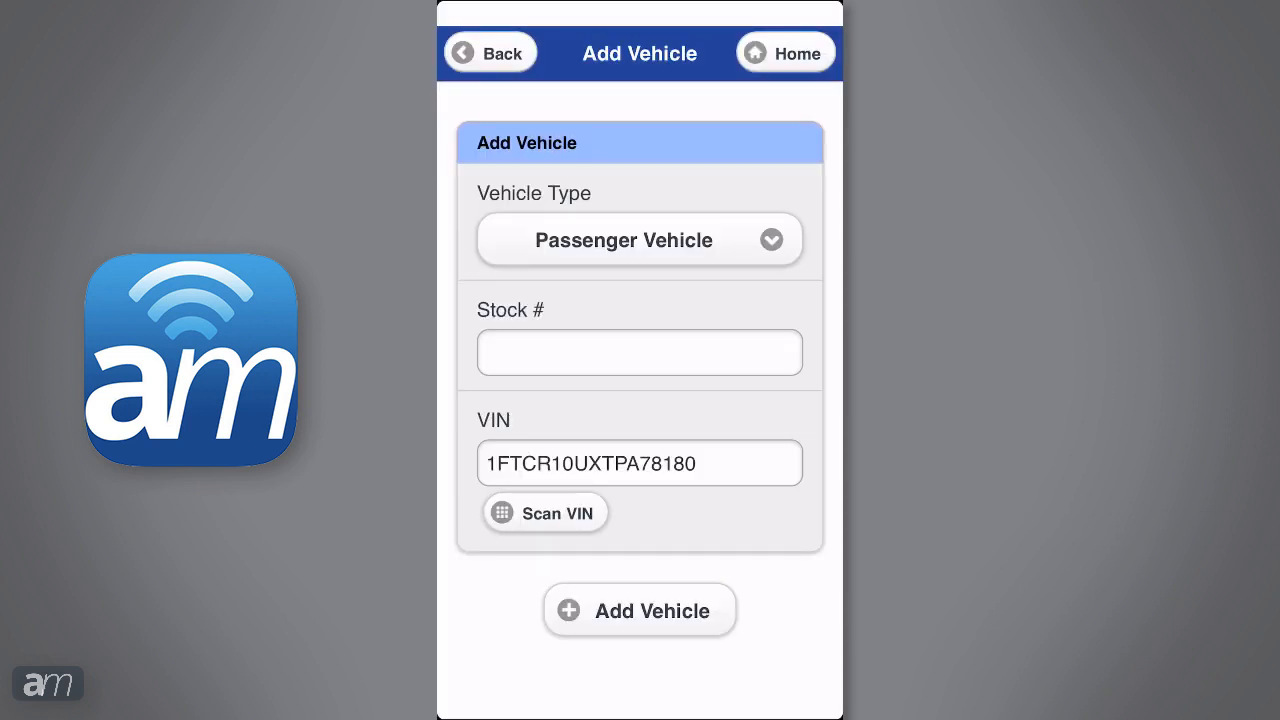
click(640, 610)
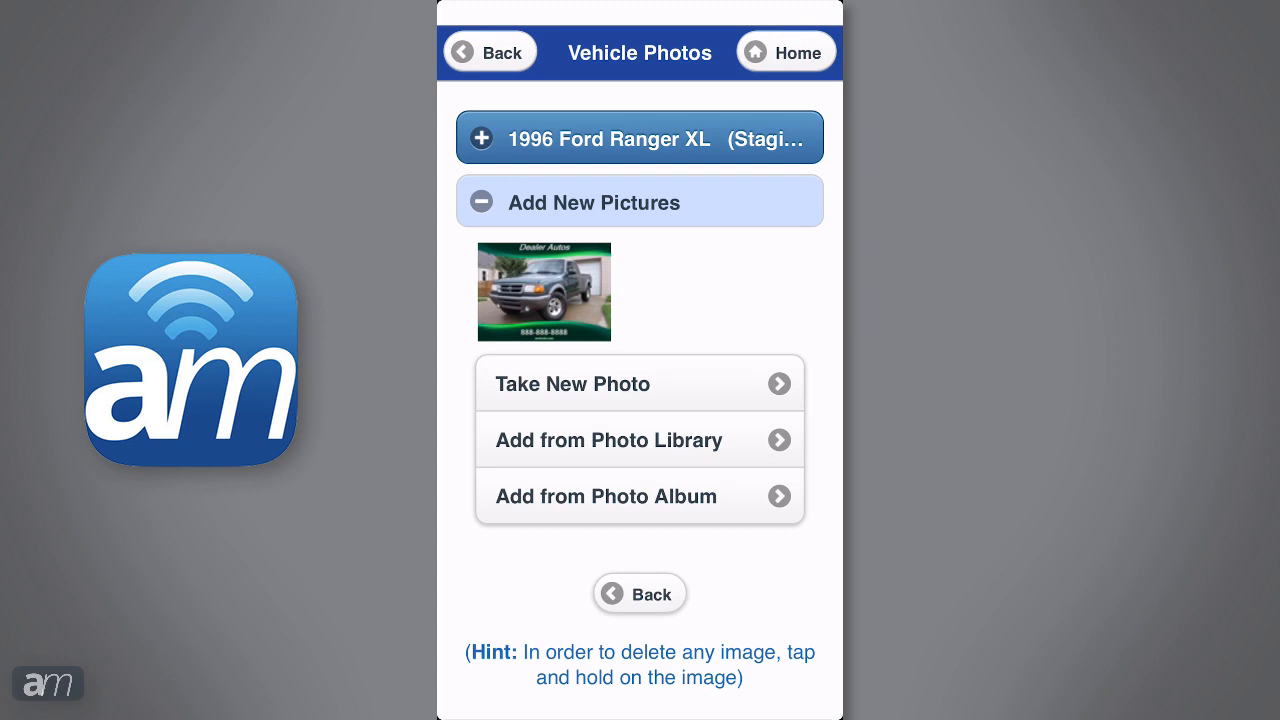
Step: Go back to the Ranger's vehicle details and save them
click(490, 52)
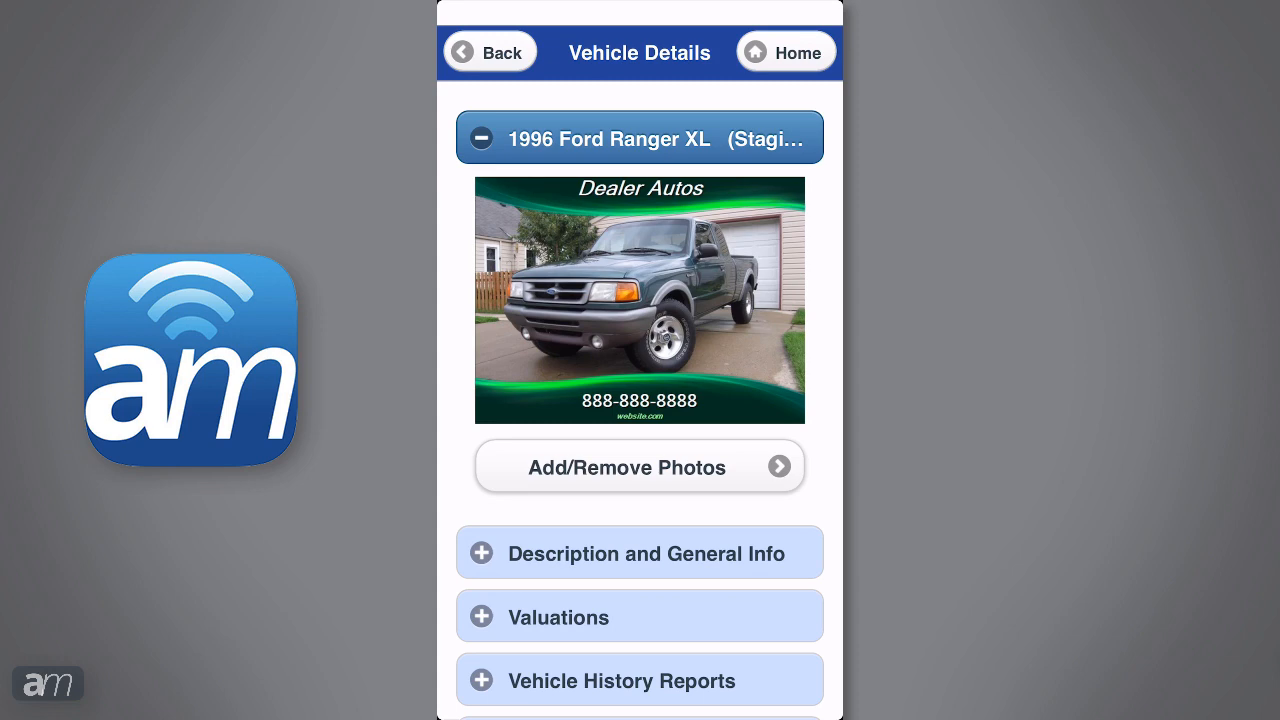
scroll(640, 400, down, 10)
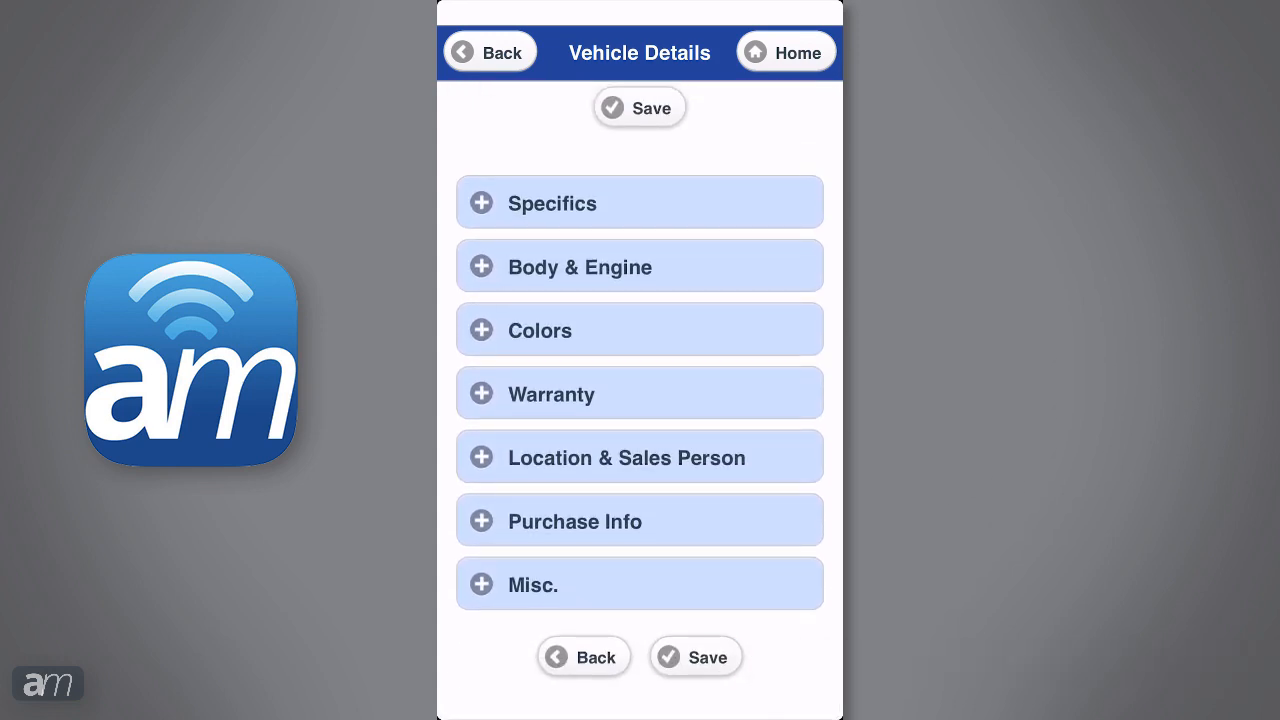
click(696, 657)
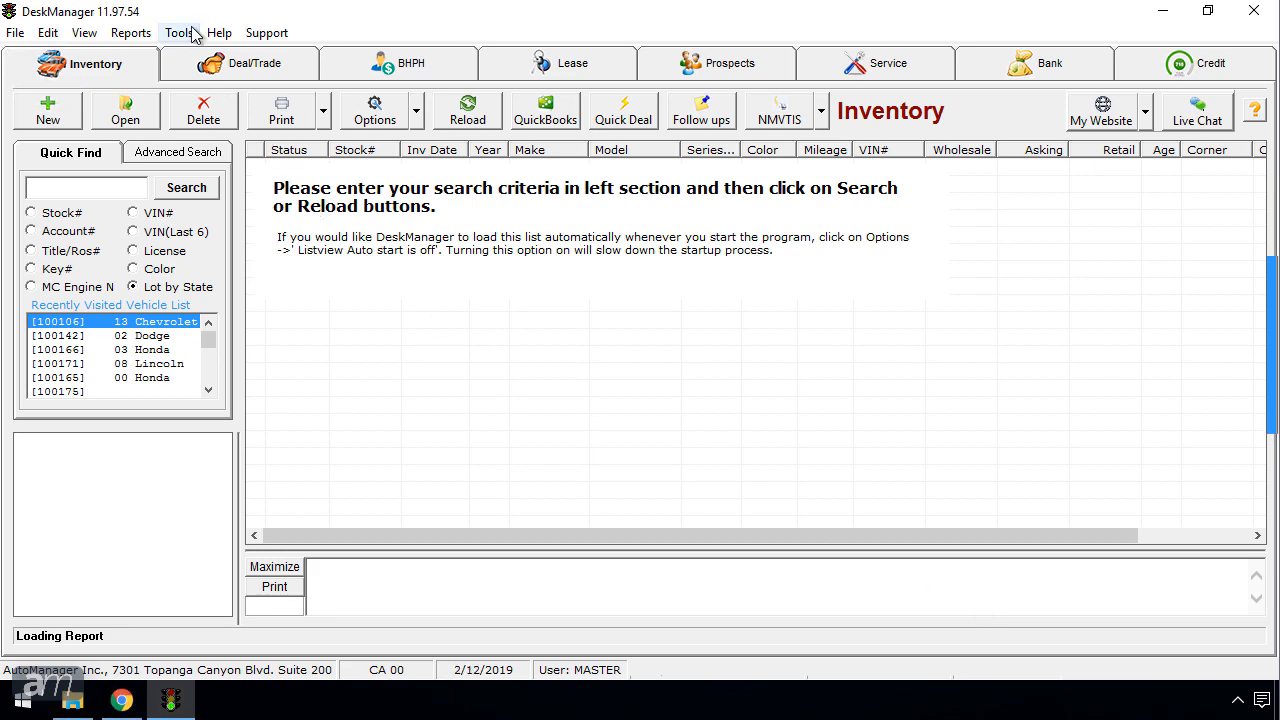
click(180, 33)
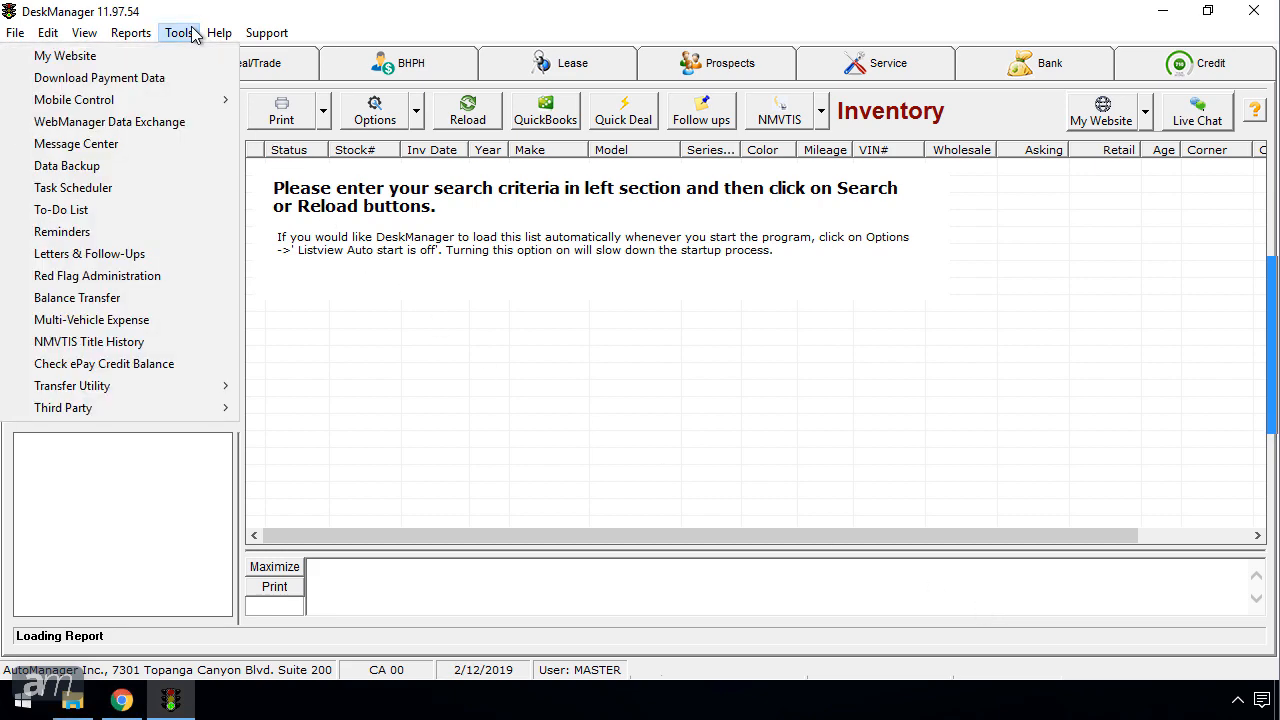
click(196, 123)
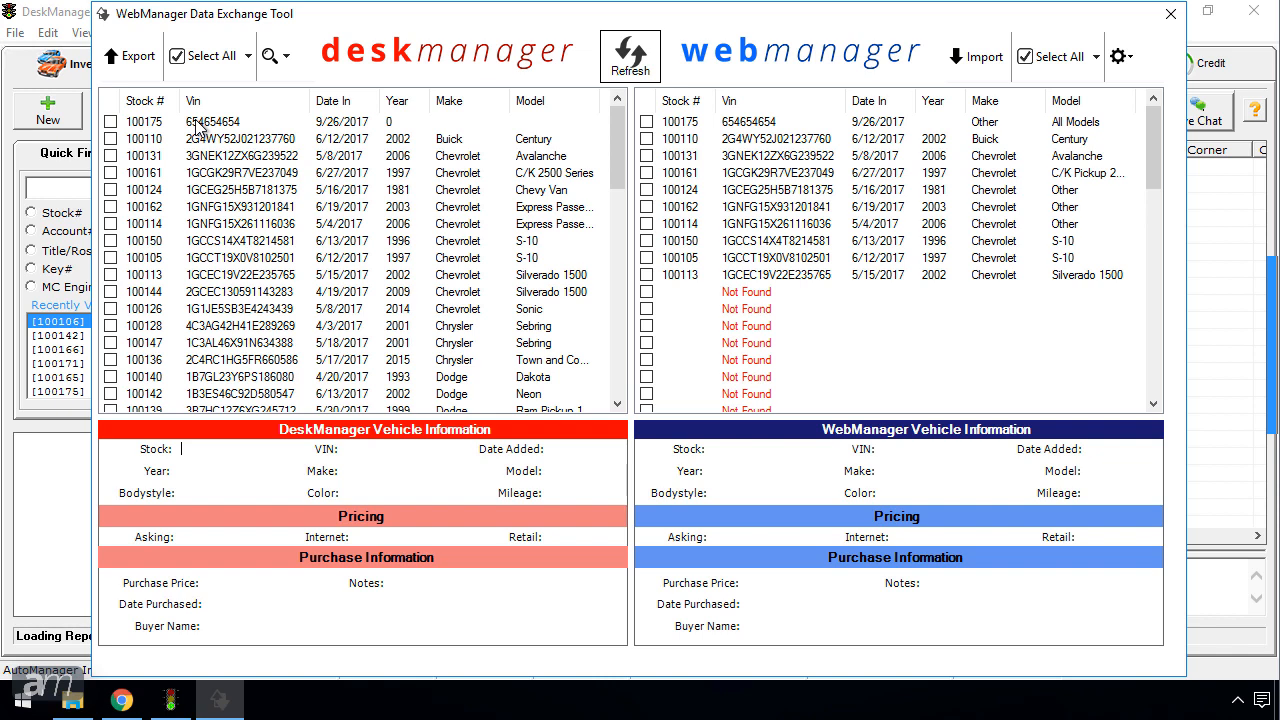
click(111, 276)
click(111, 309)
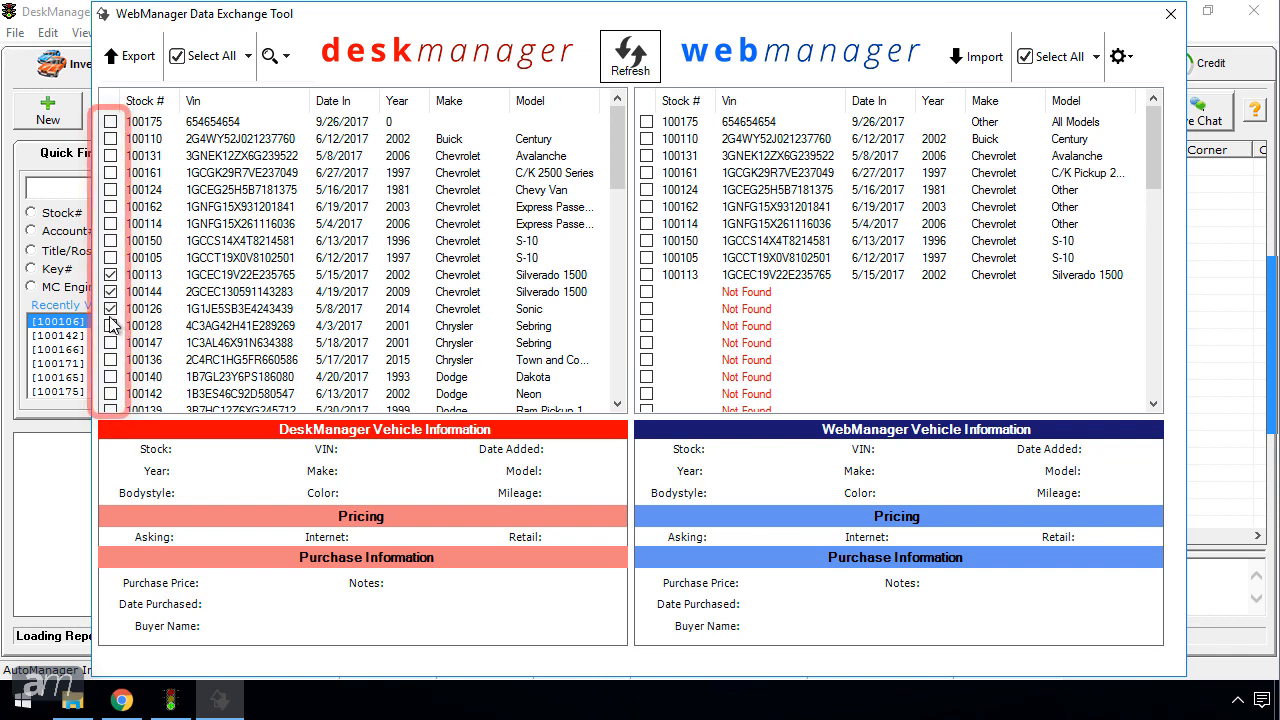
click(139, 60)
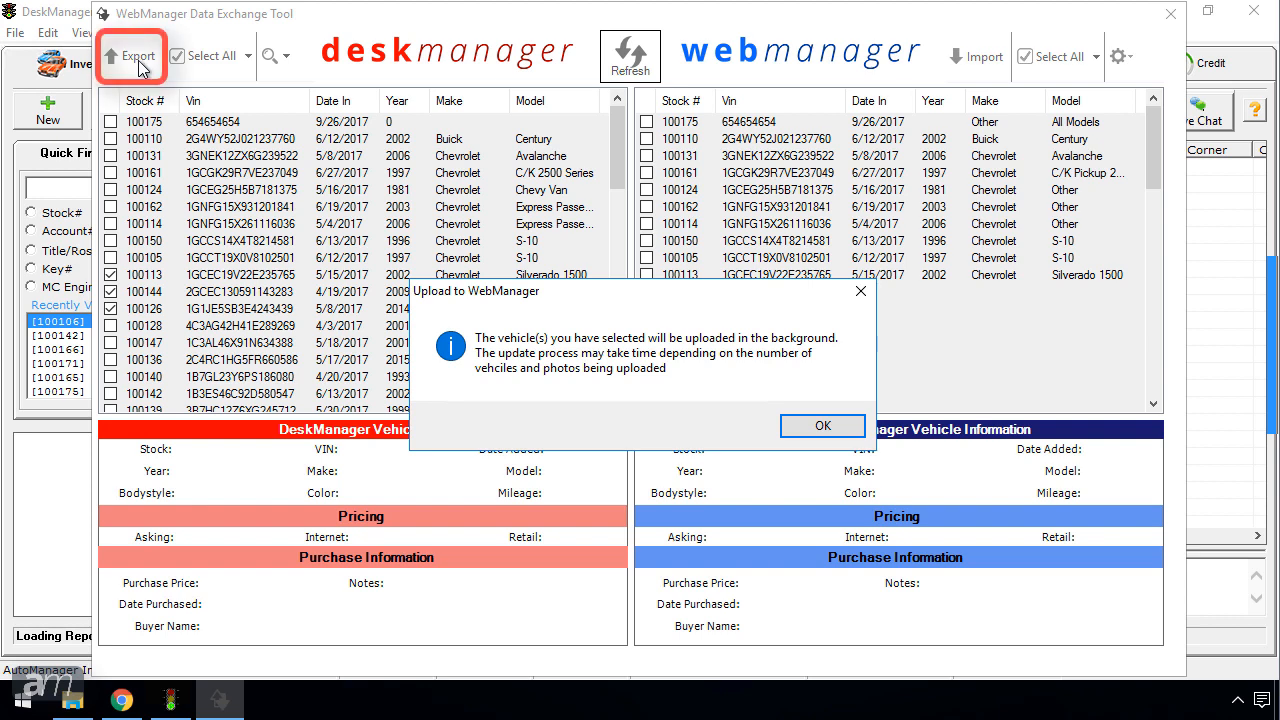
click(821, 427)
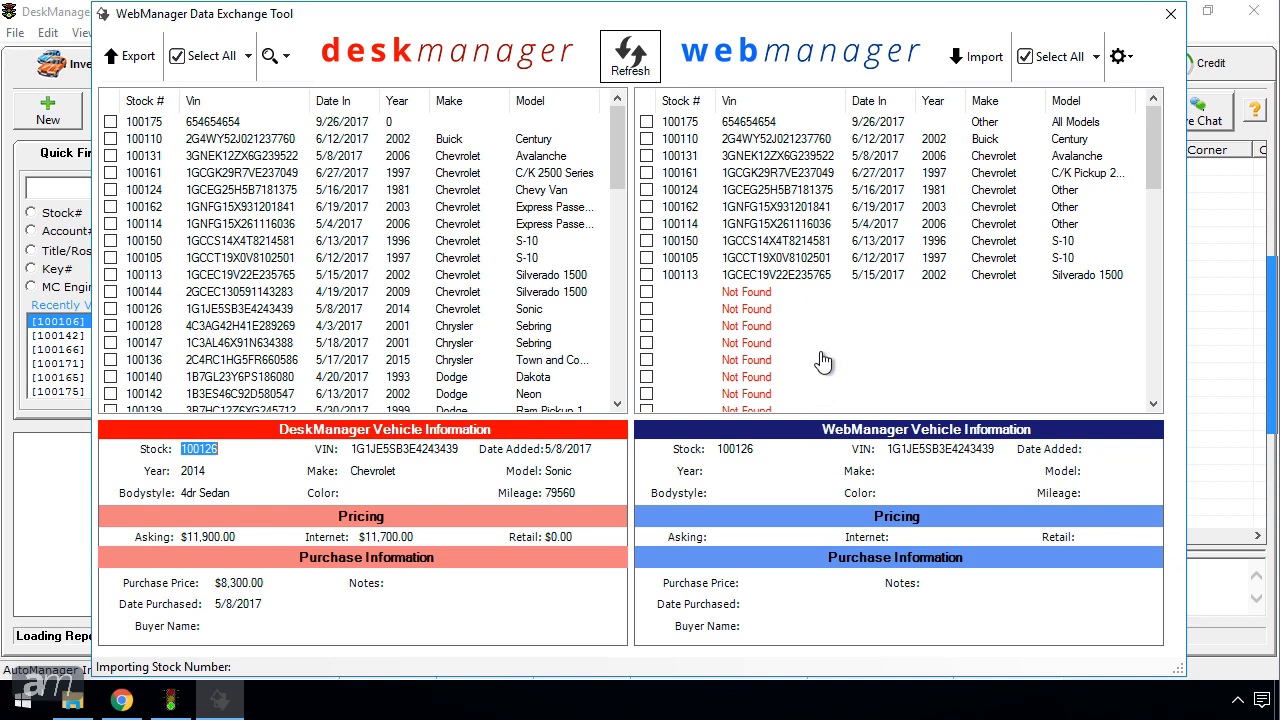
Step: Import stocks 100110 and 100131 into DeskManager, then select all vehicles not in WM
click(646, 138)
click(646, 155)
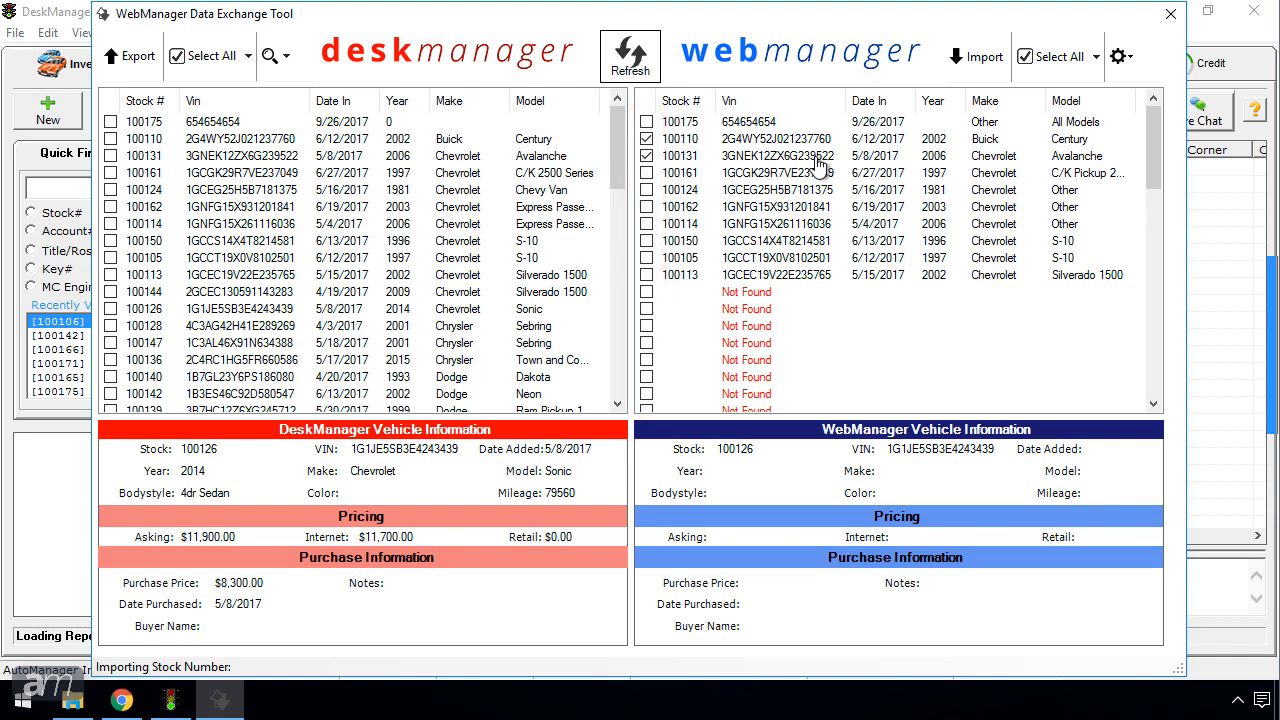
click(962, 62)
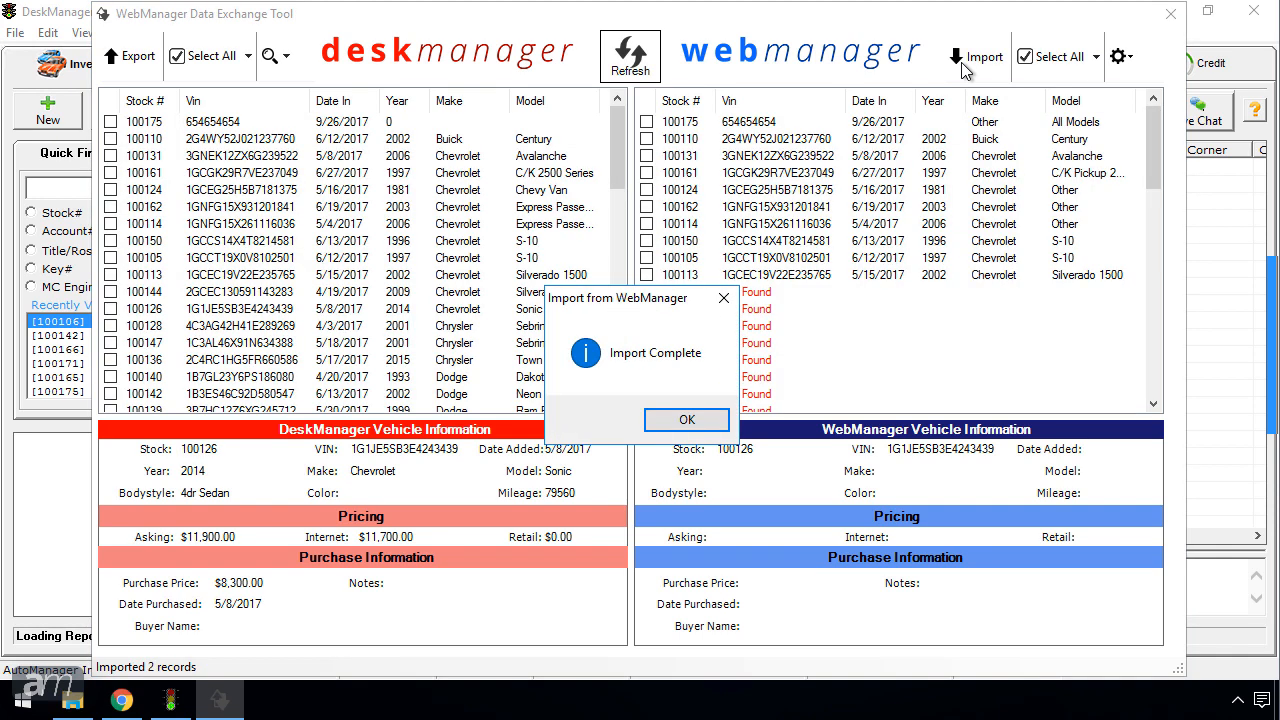
click(703, 421)
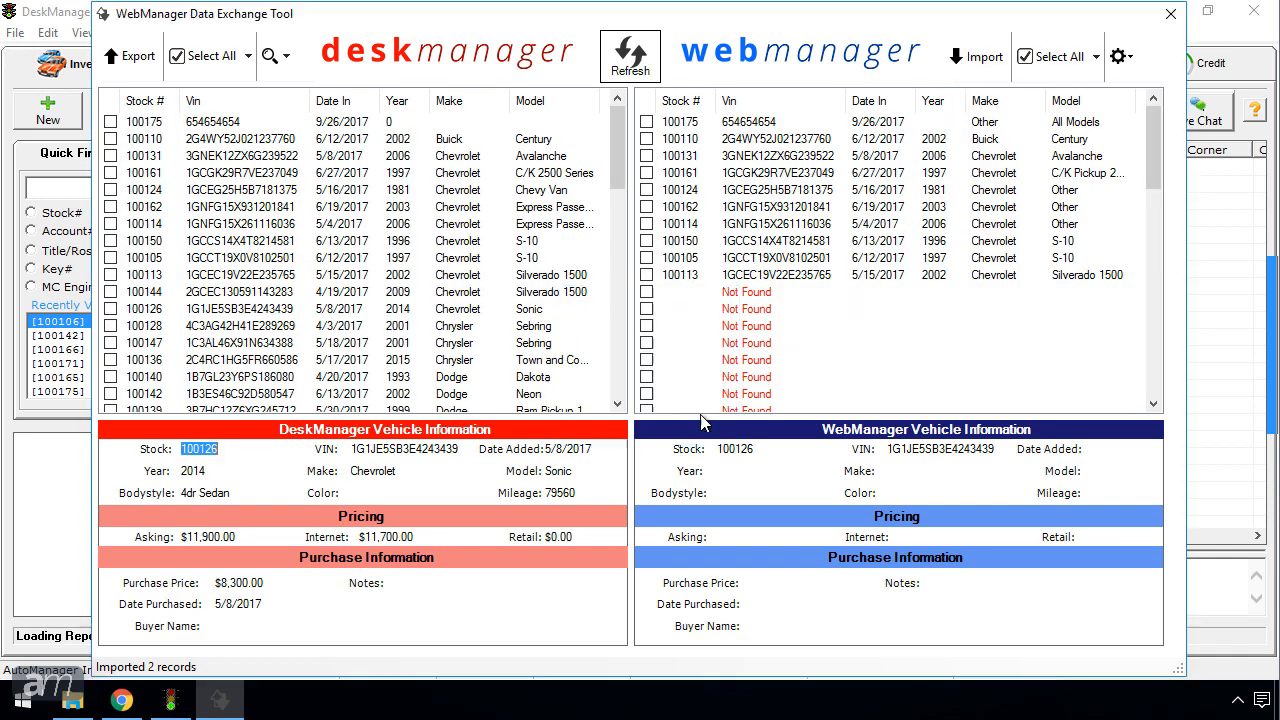
click(251, 55)
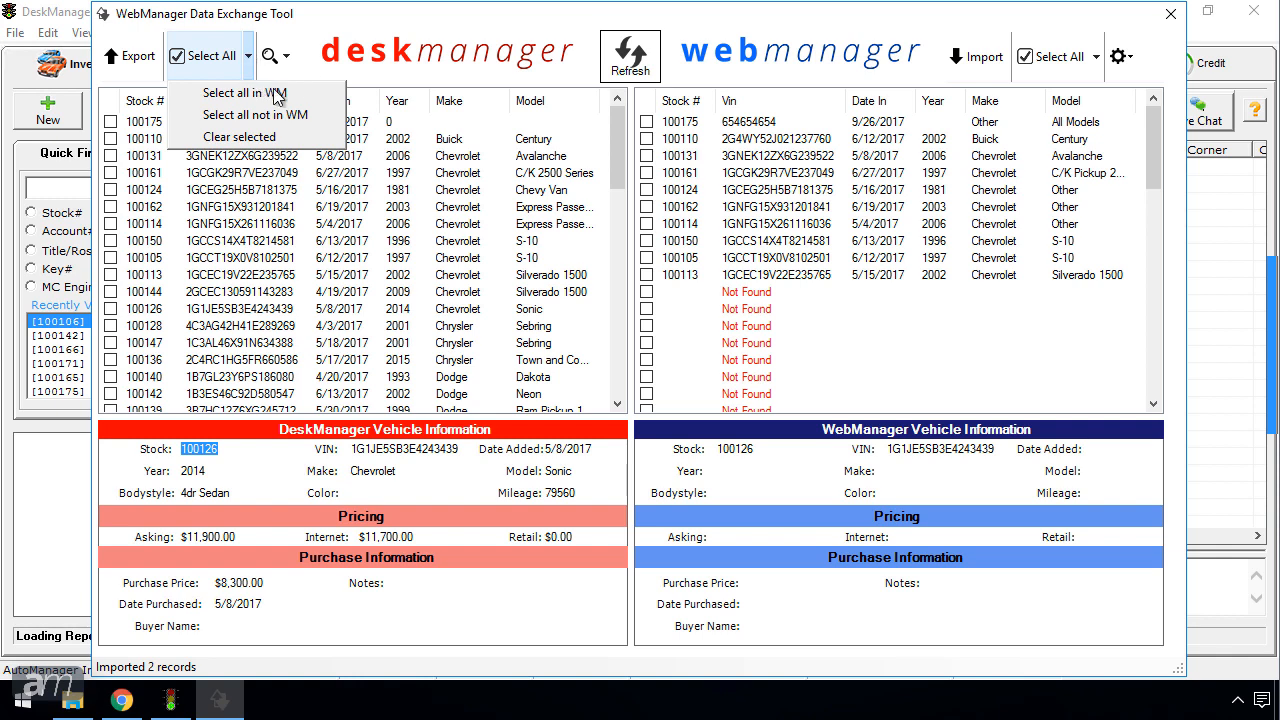
click(321, 118)
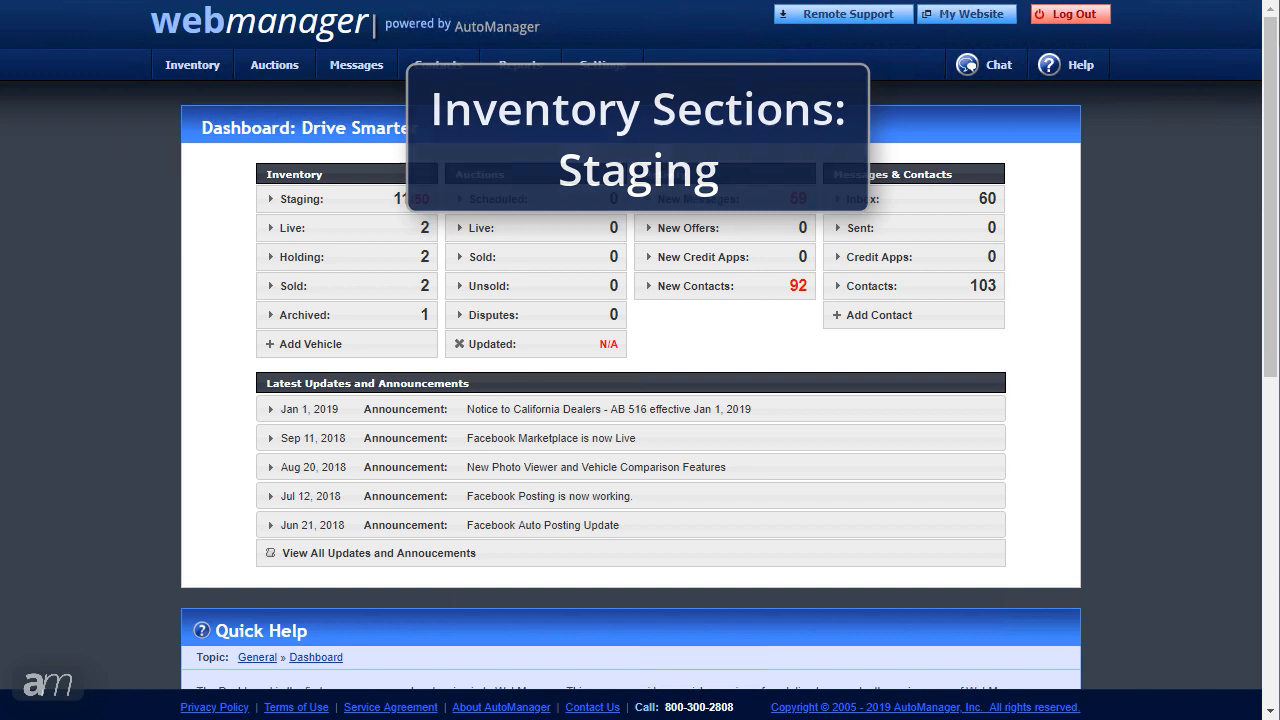
Step: View the Staging list, then the Live inventory with the 2000 Mazda MX-5 Miata and 2011 Audi A4
mouse_move(197, 62)
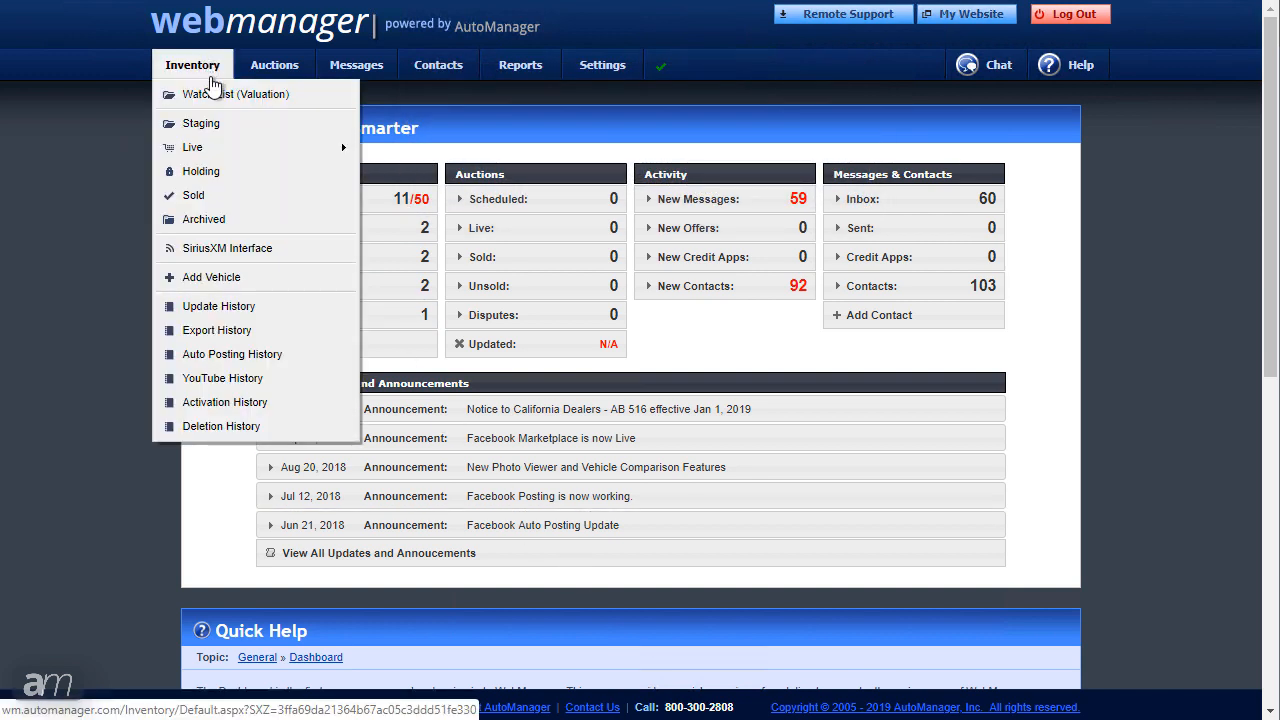
click(232, 125)
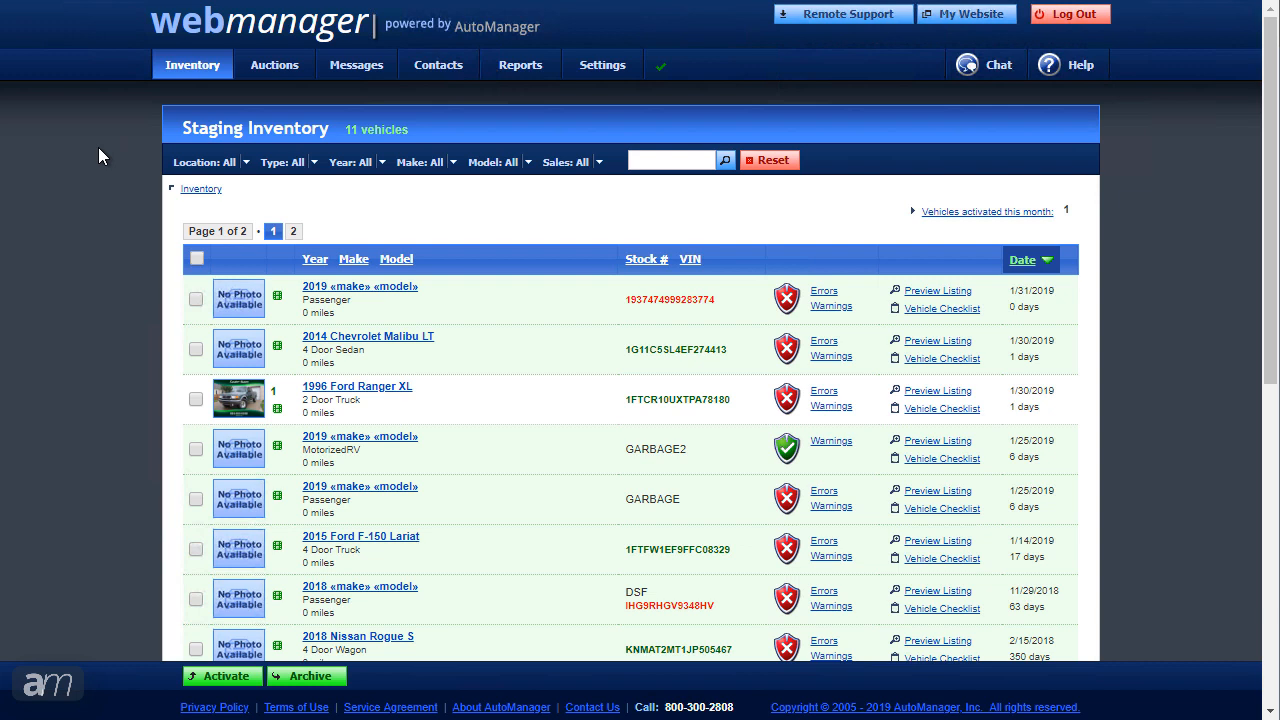
mouse_move(165, 64)
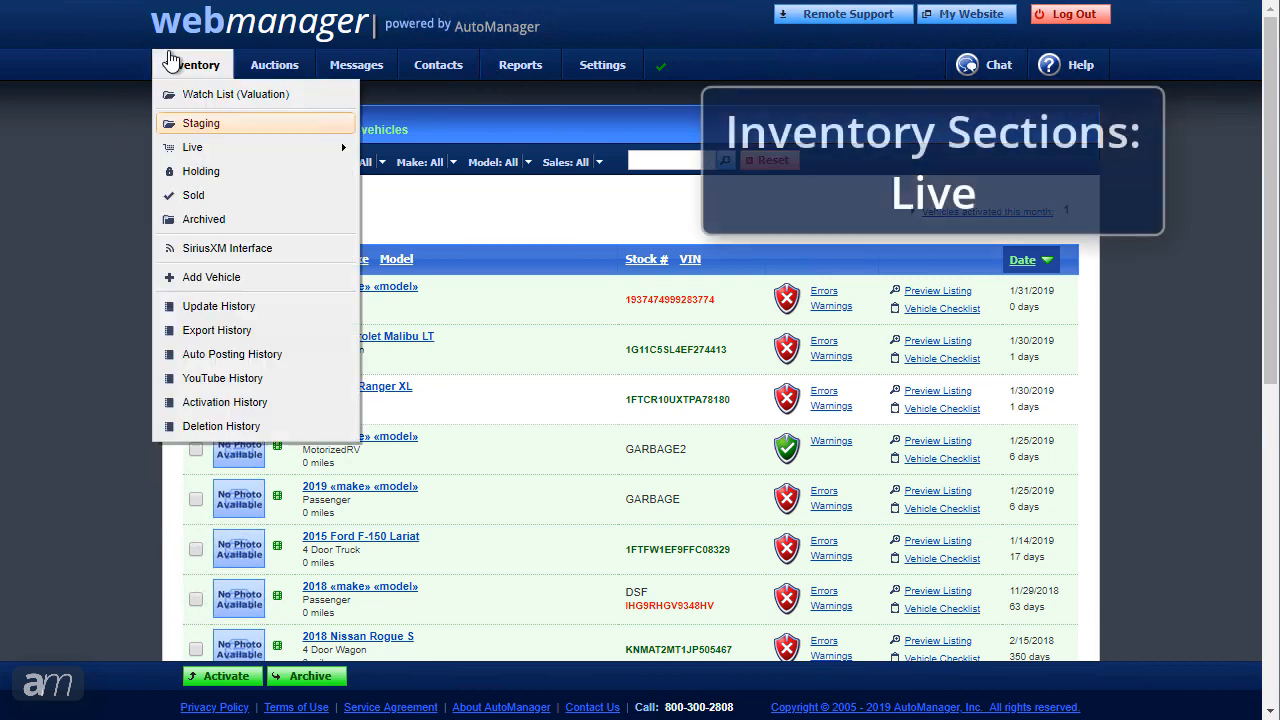
click(218, 157)
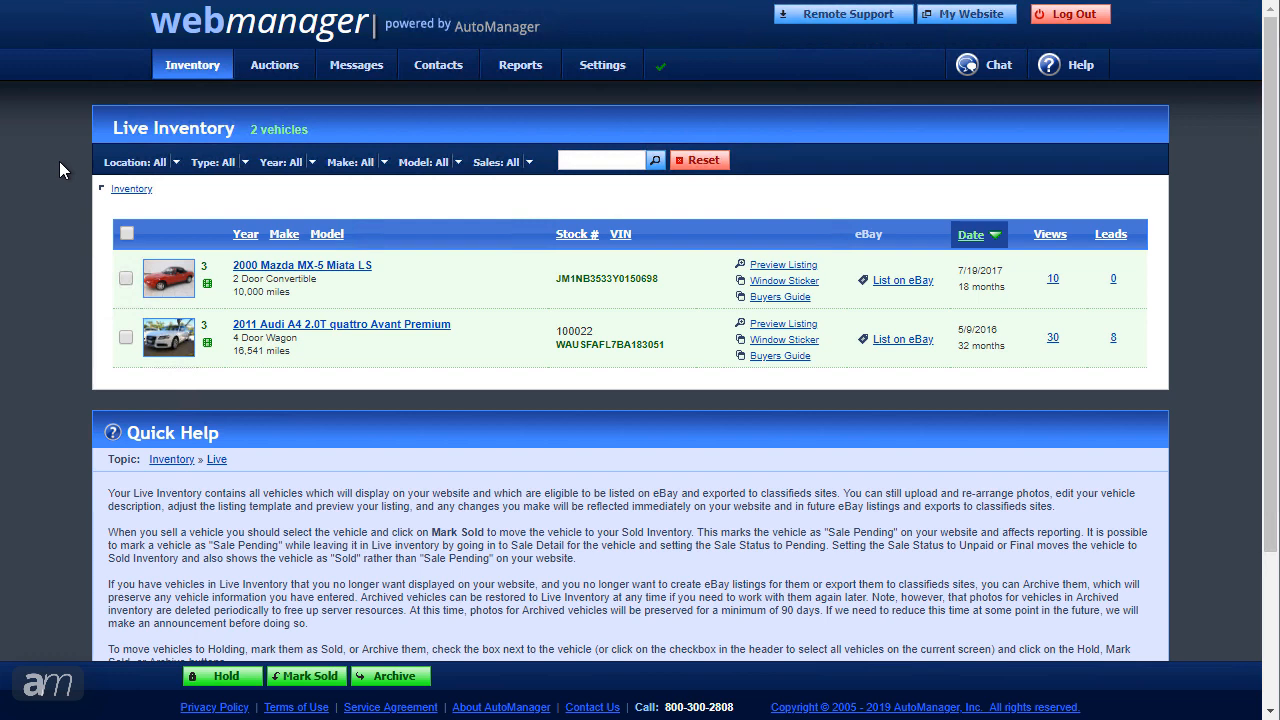
Step: View the Holding, Sold and Archived inventory sections in turn
mouse_move(190, 66)
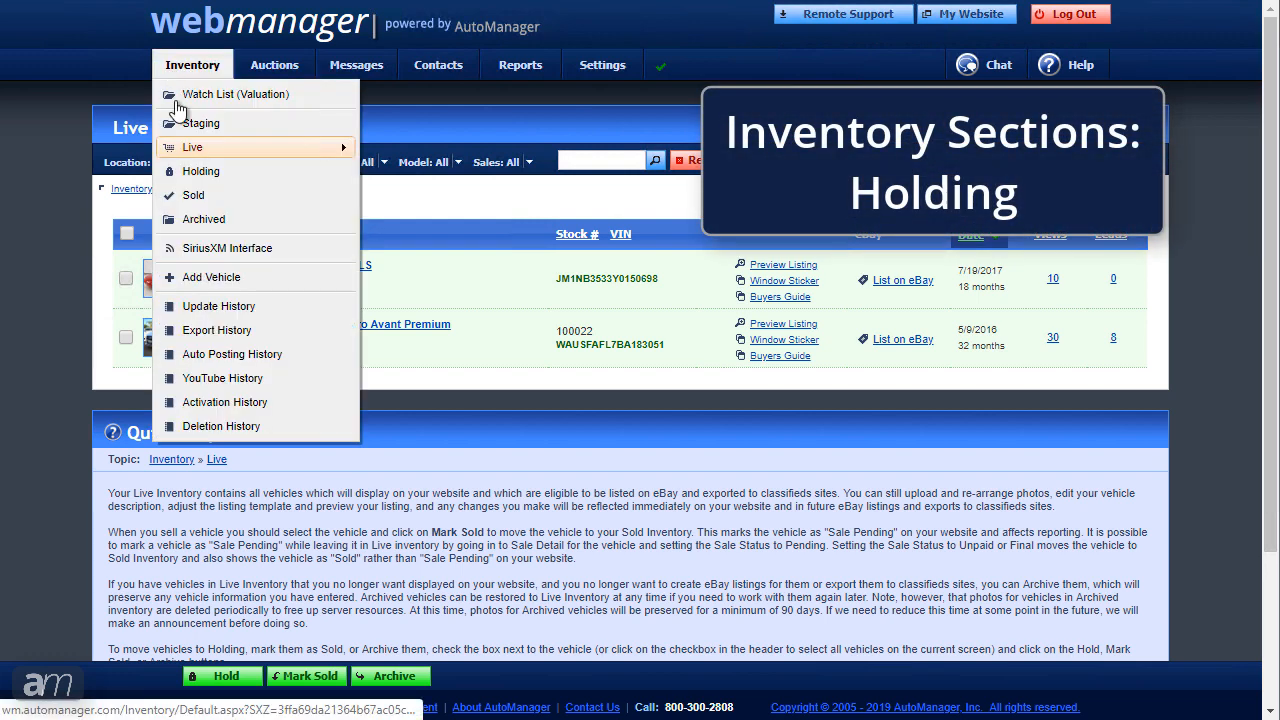
click(190, 174)
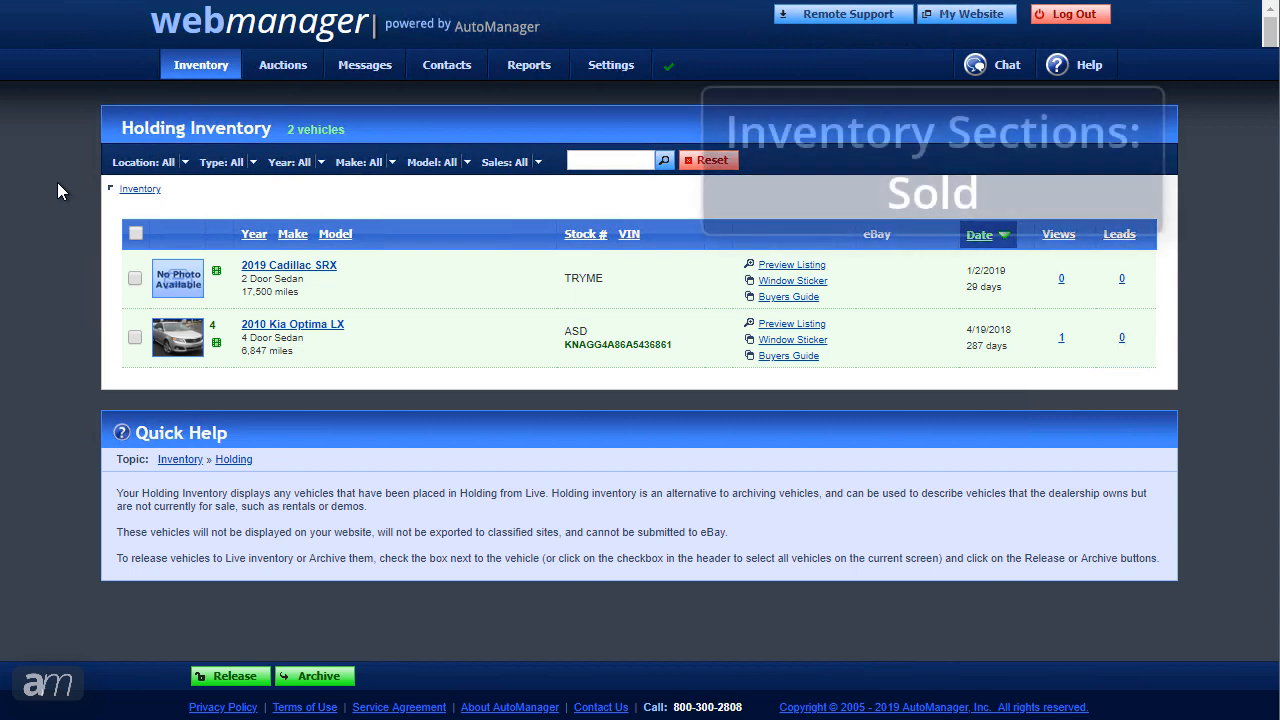
mouse_move(180, 66)
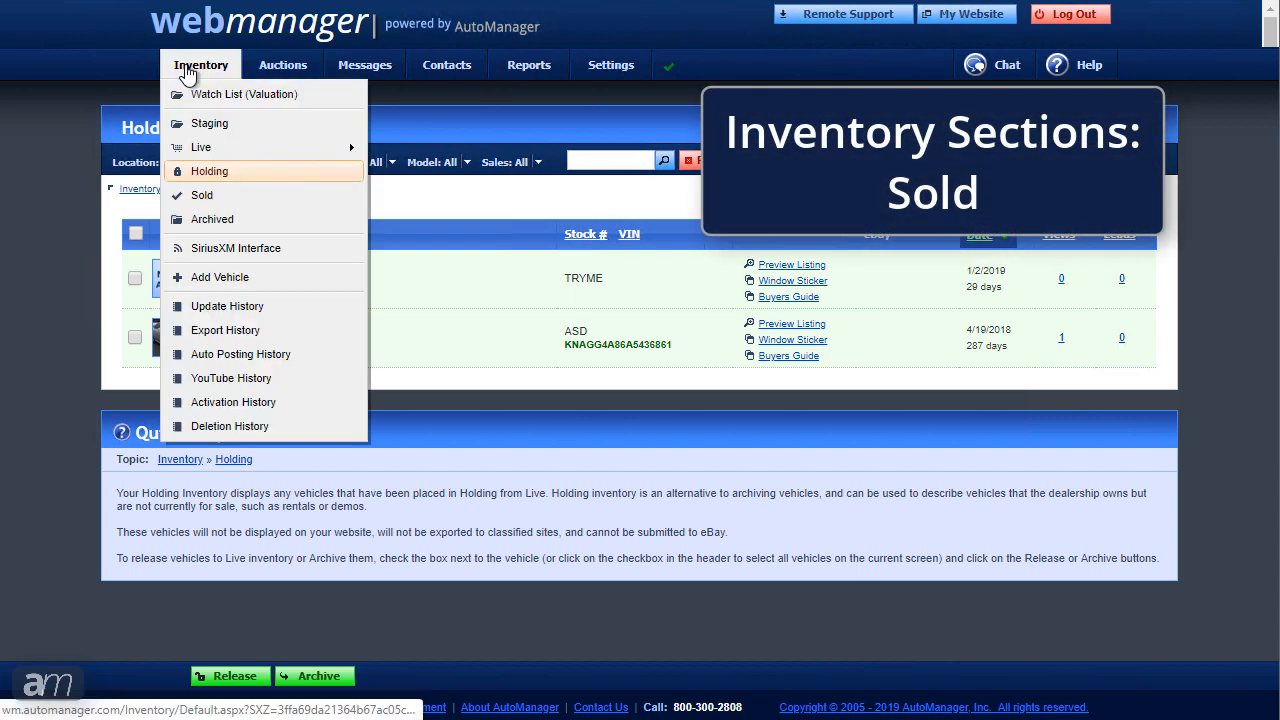
click(211, 197)
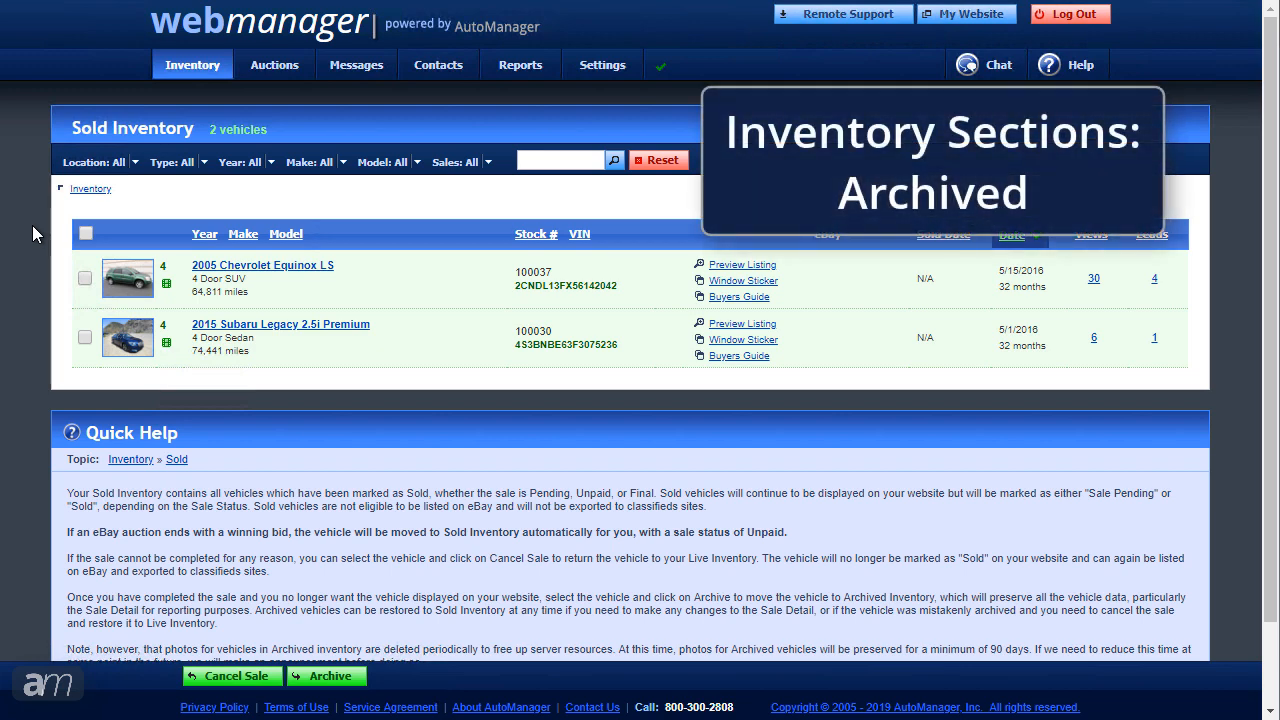
mouse_move(200, 64)
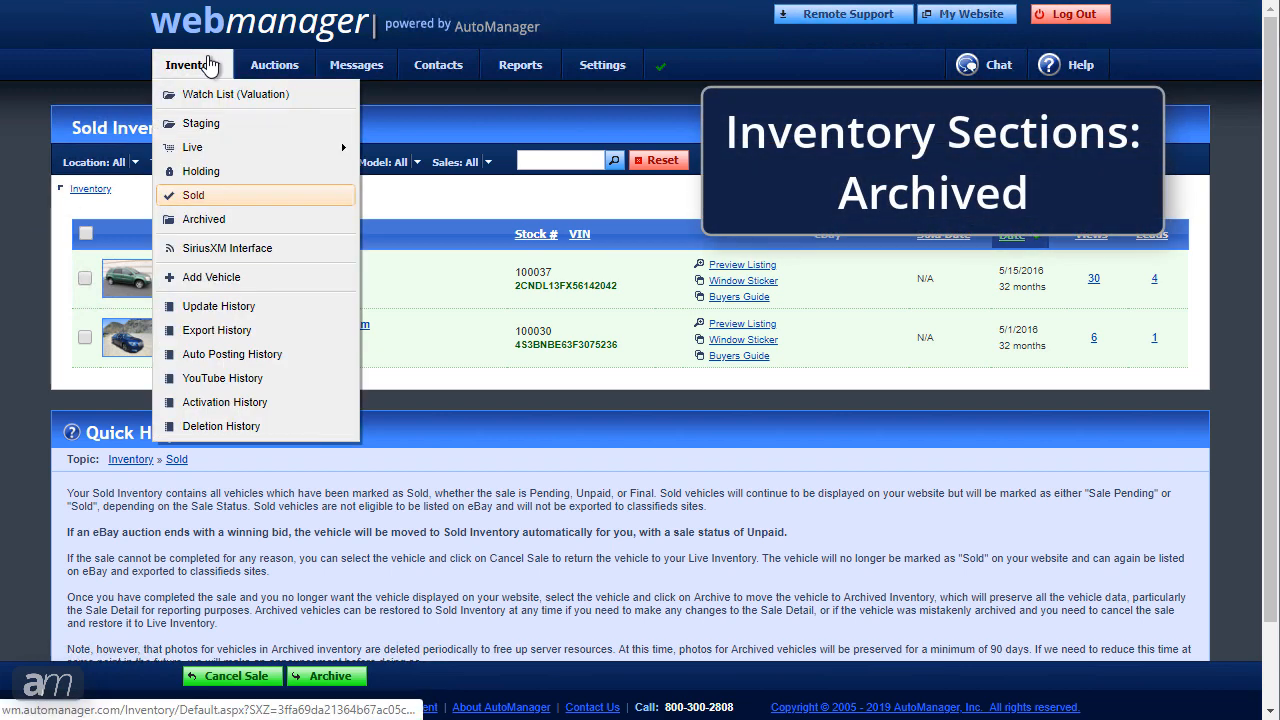
click(177, 222)
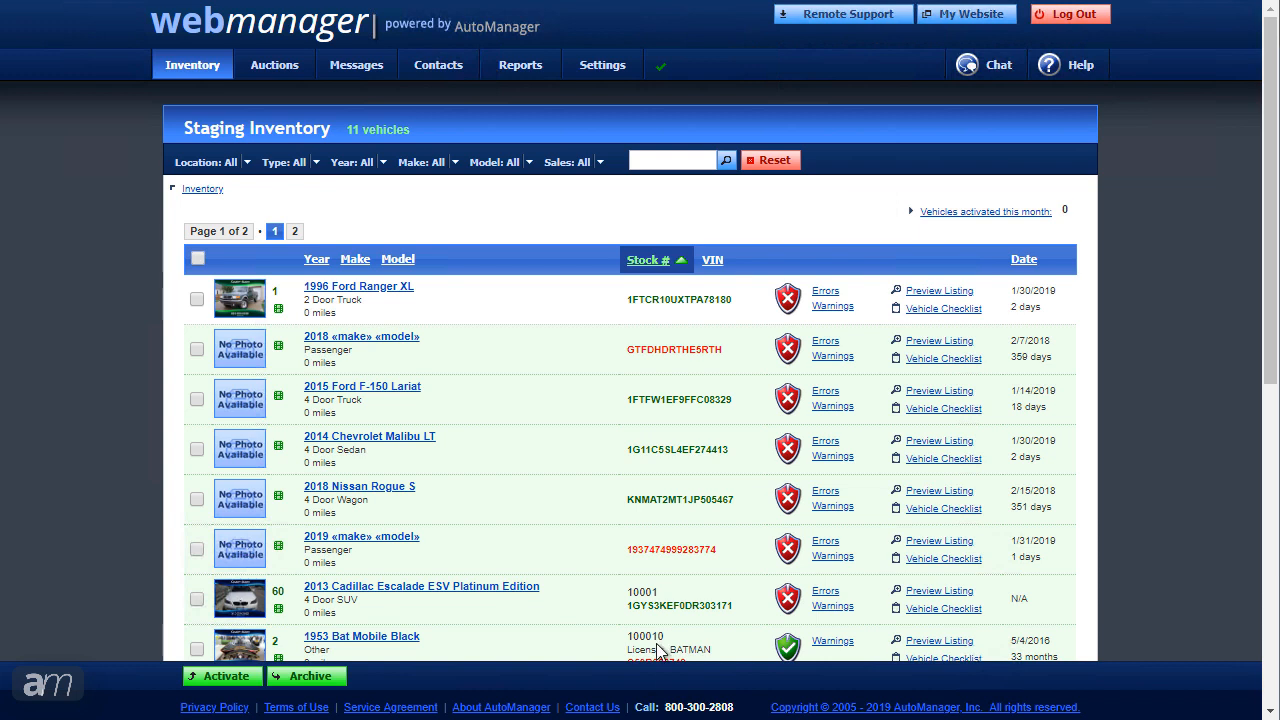
mouse_move(395, 291)
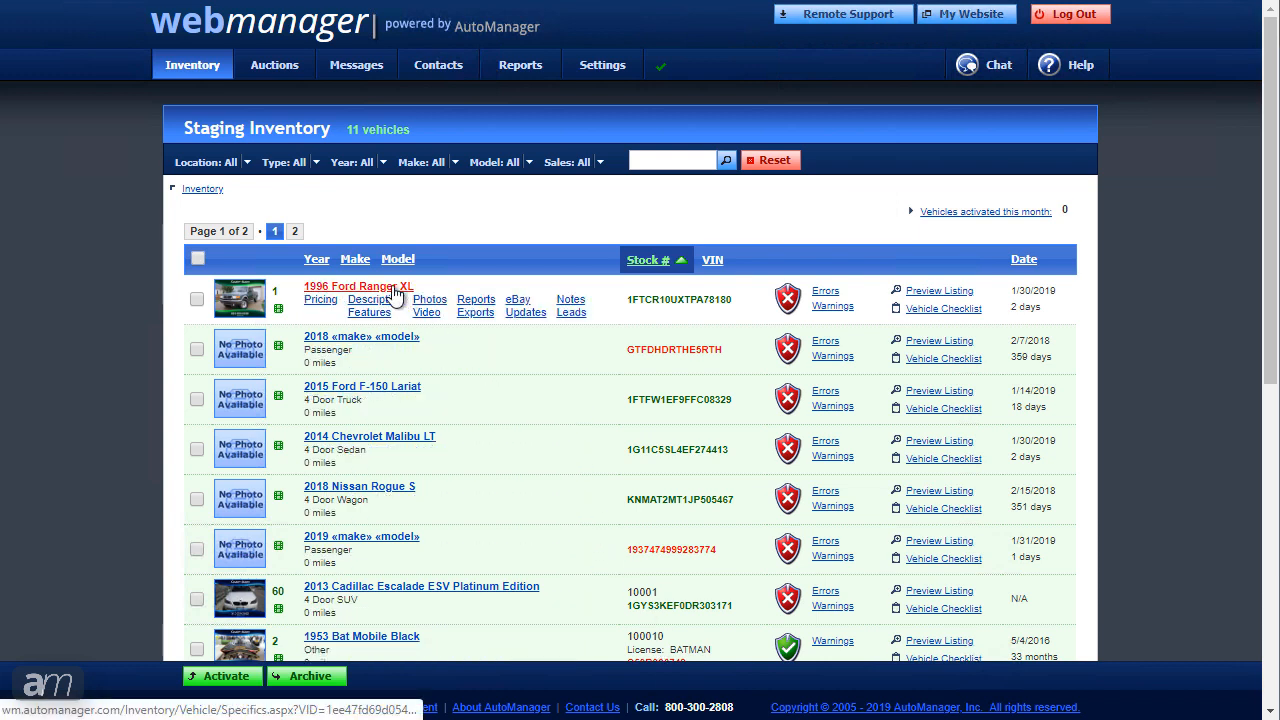
Step: Open the 1996 Ford Ranger XL's details and launch its Upload Photos dialog
click(394, 288)
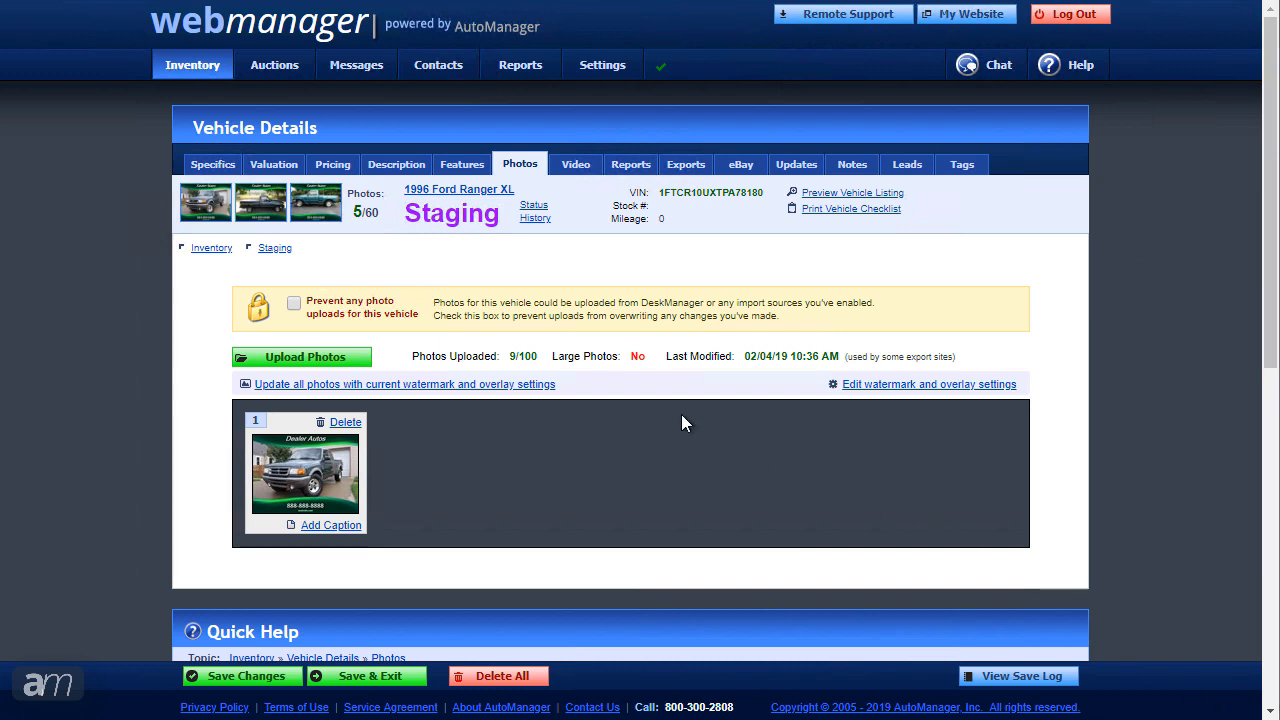
click(358, 357)
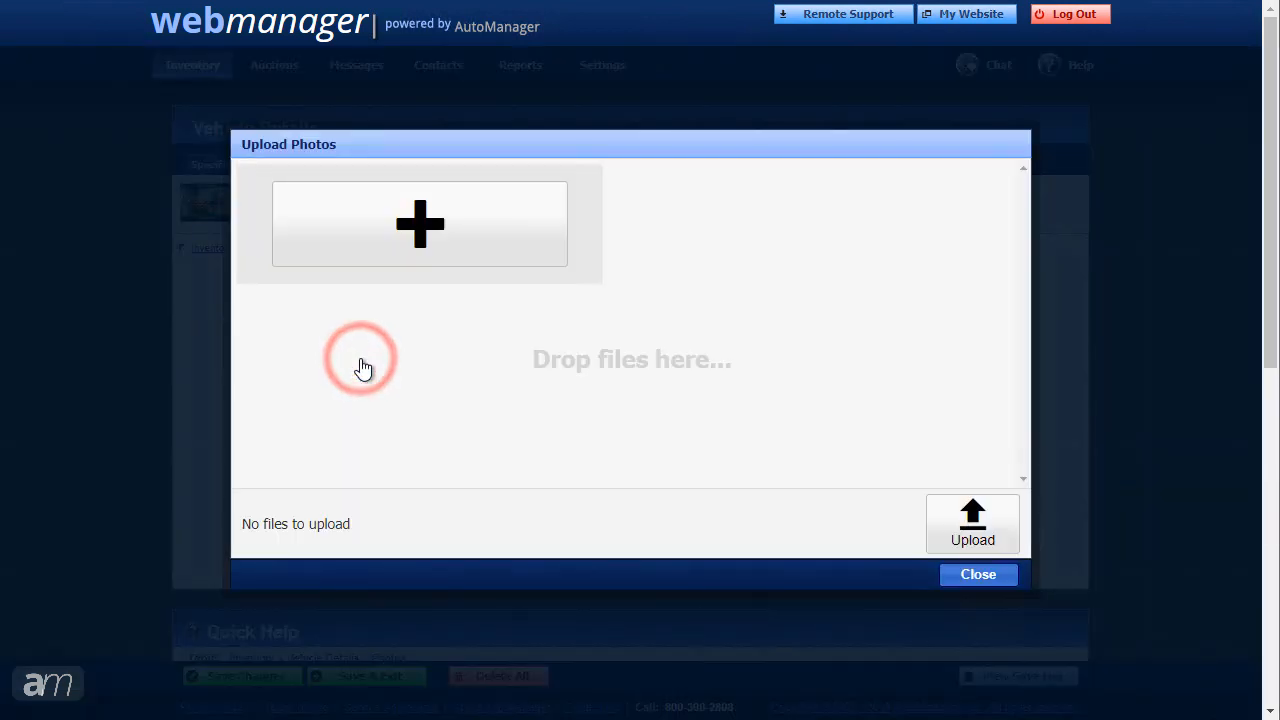
Step: Queue ford1.jpg through ford4.jpg from the Desktop in the Upload Photos dialog
click(443, 244)
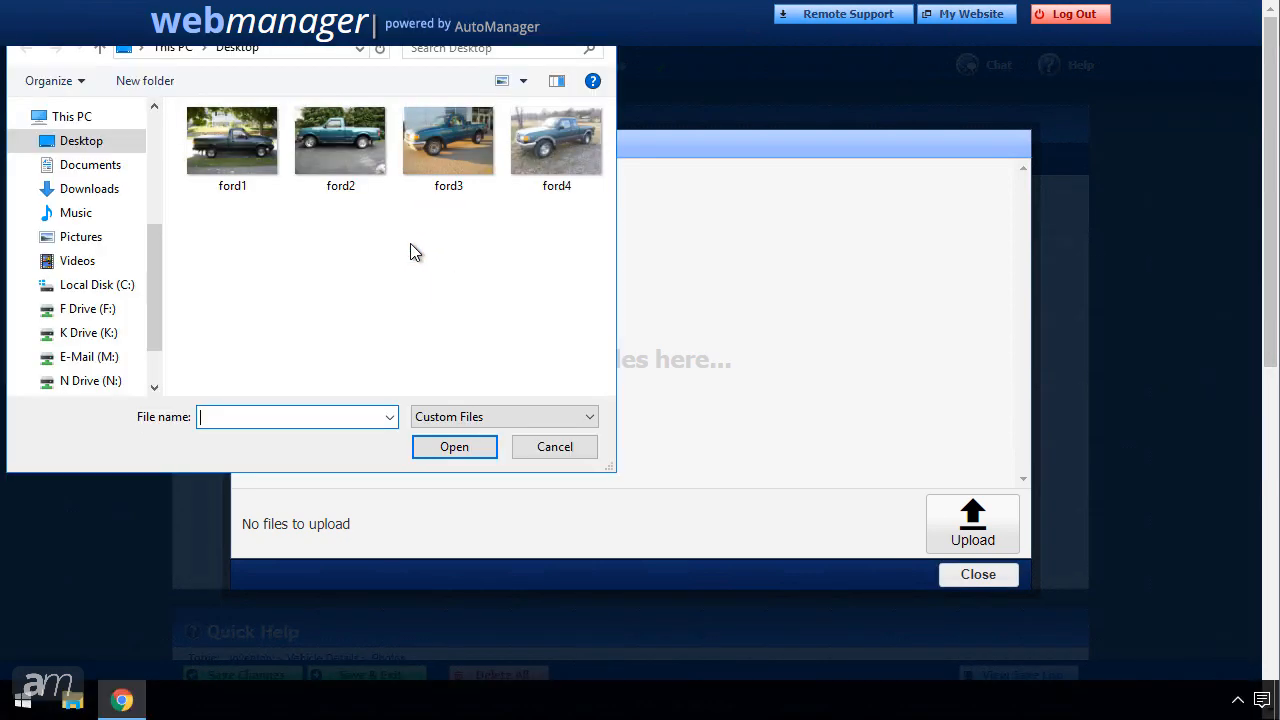
drag(185, 219, 539, 158)
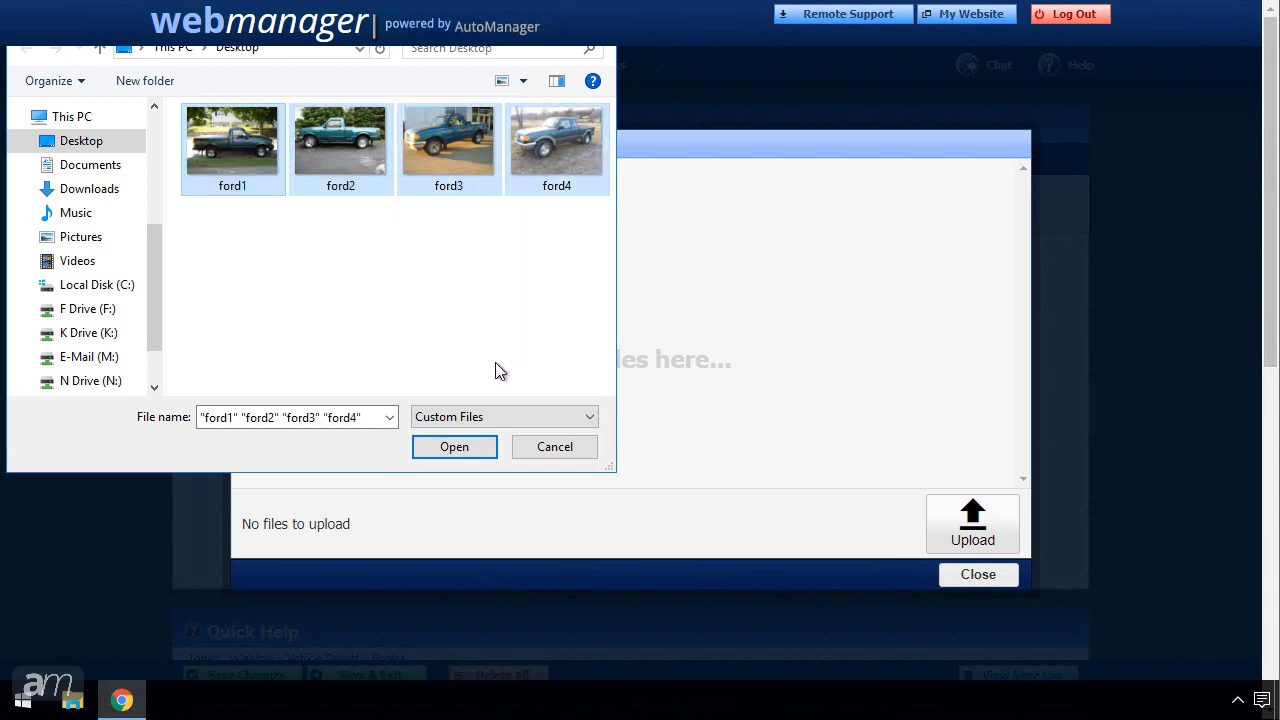
click(471, 452)
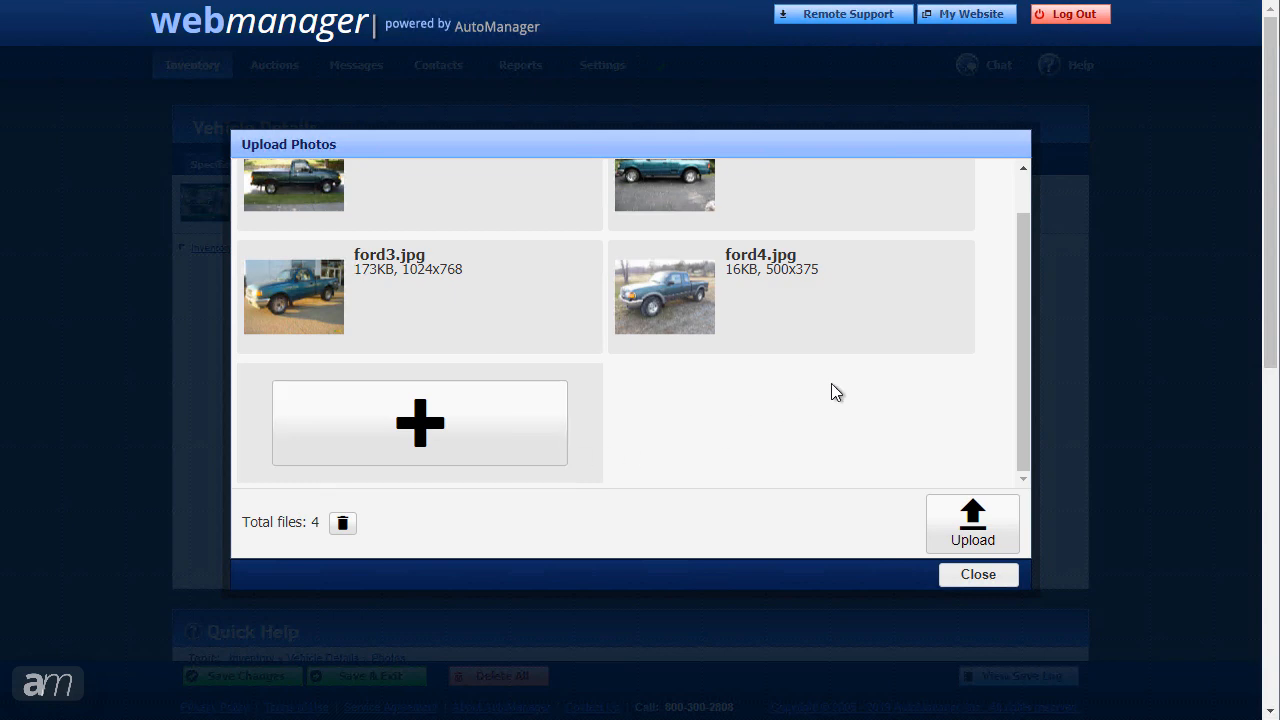
Step: Reorder the queued photos so ford3 leads, with ford2 moved to the end
drag(1025, 285, 1024, 233)
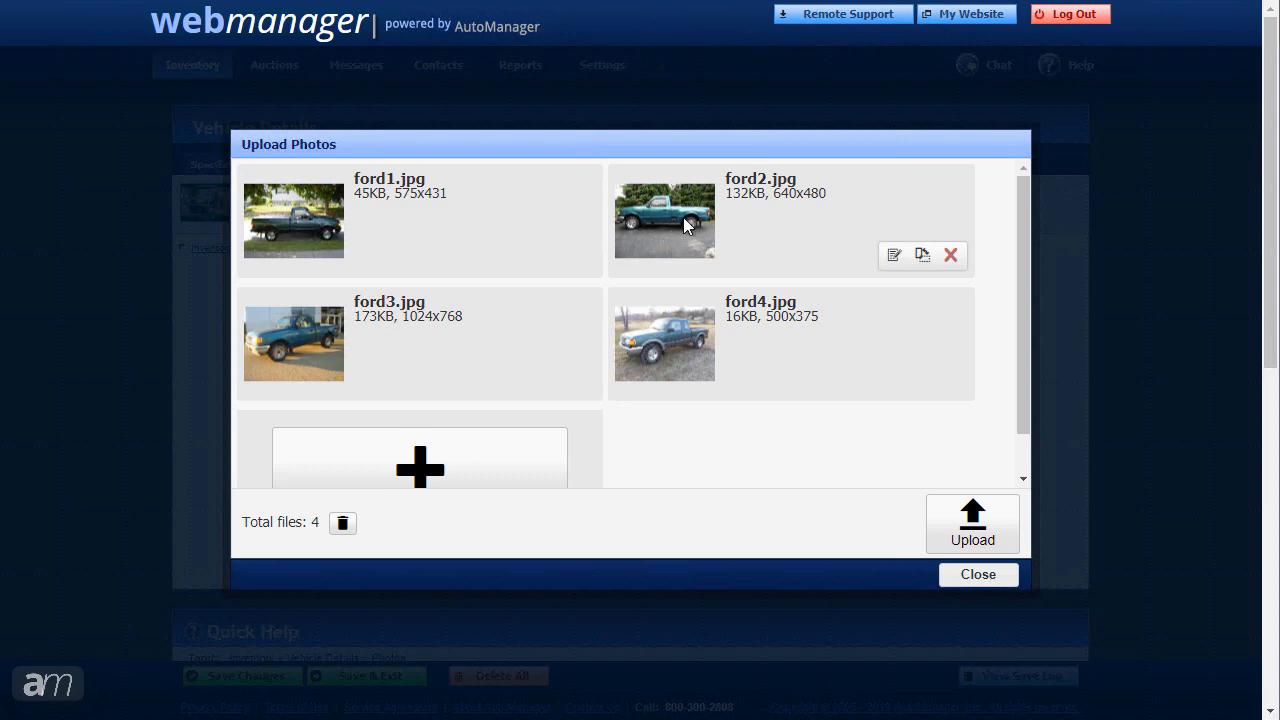
drag(683, 217, 692, 357)
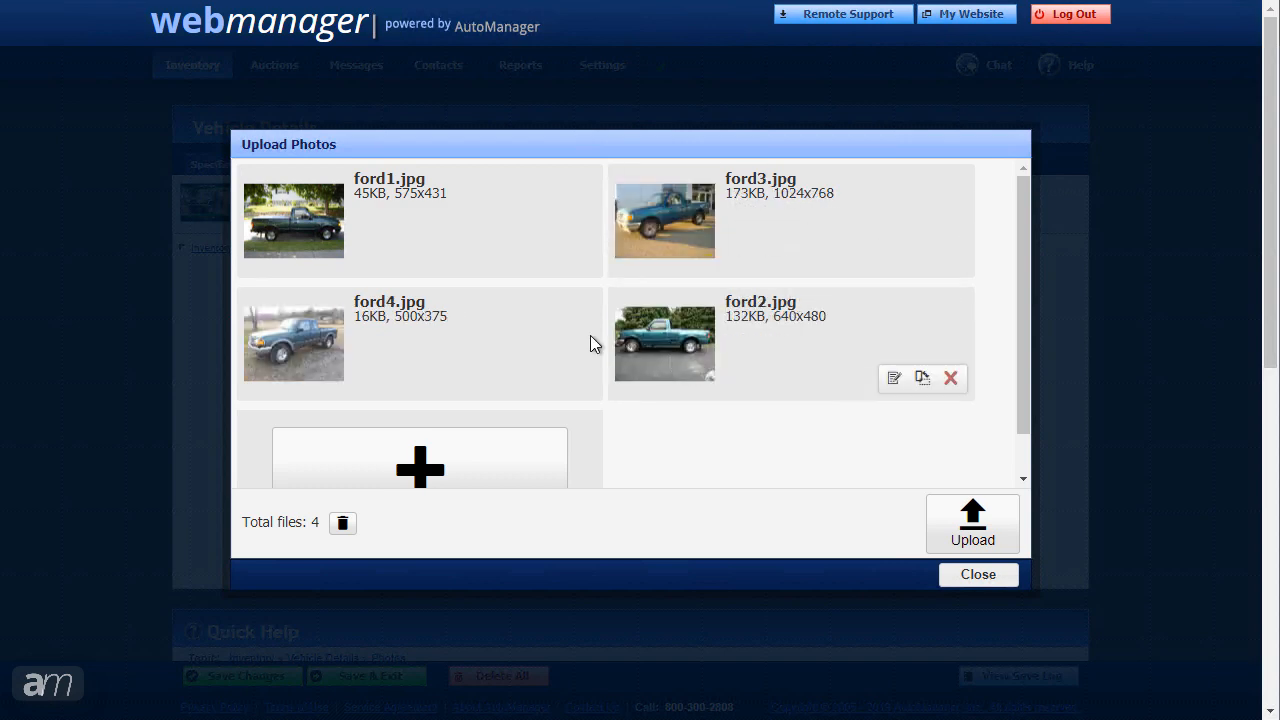
drag(287, 231, 275, 348)
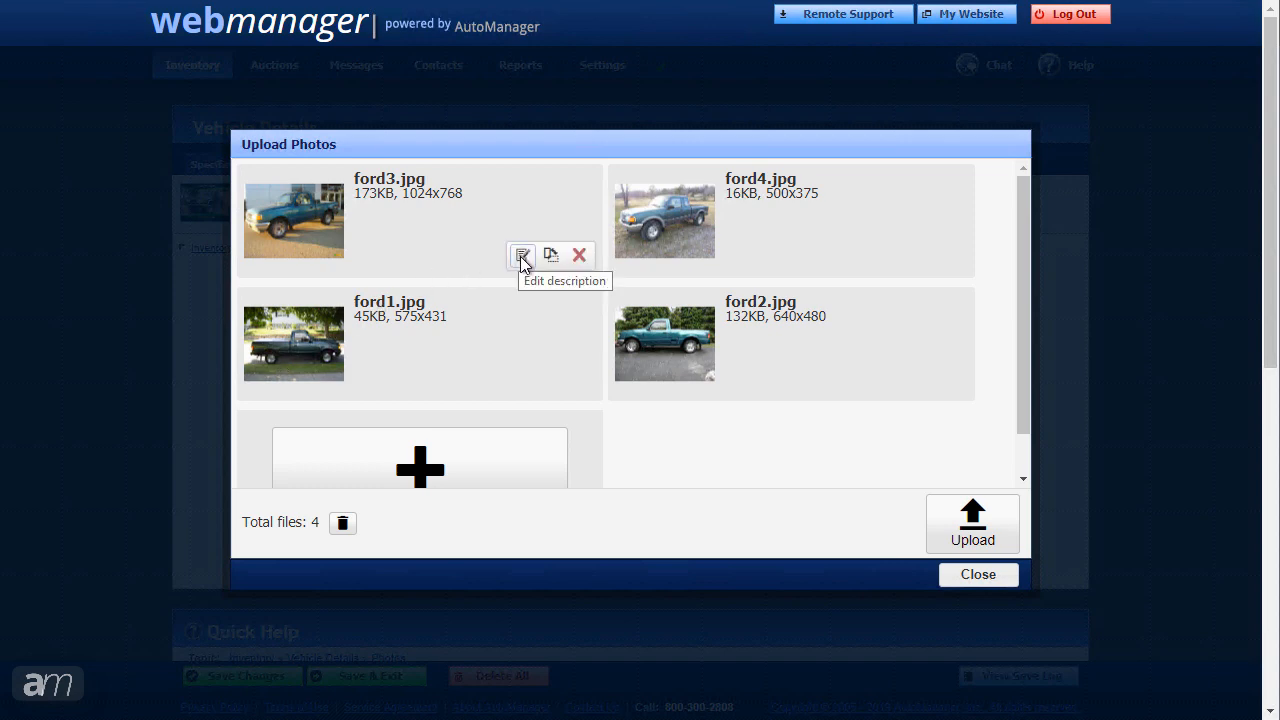
Step: Give the ford3 photo the description 'Great Deal!'
click(522, 256)
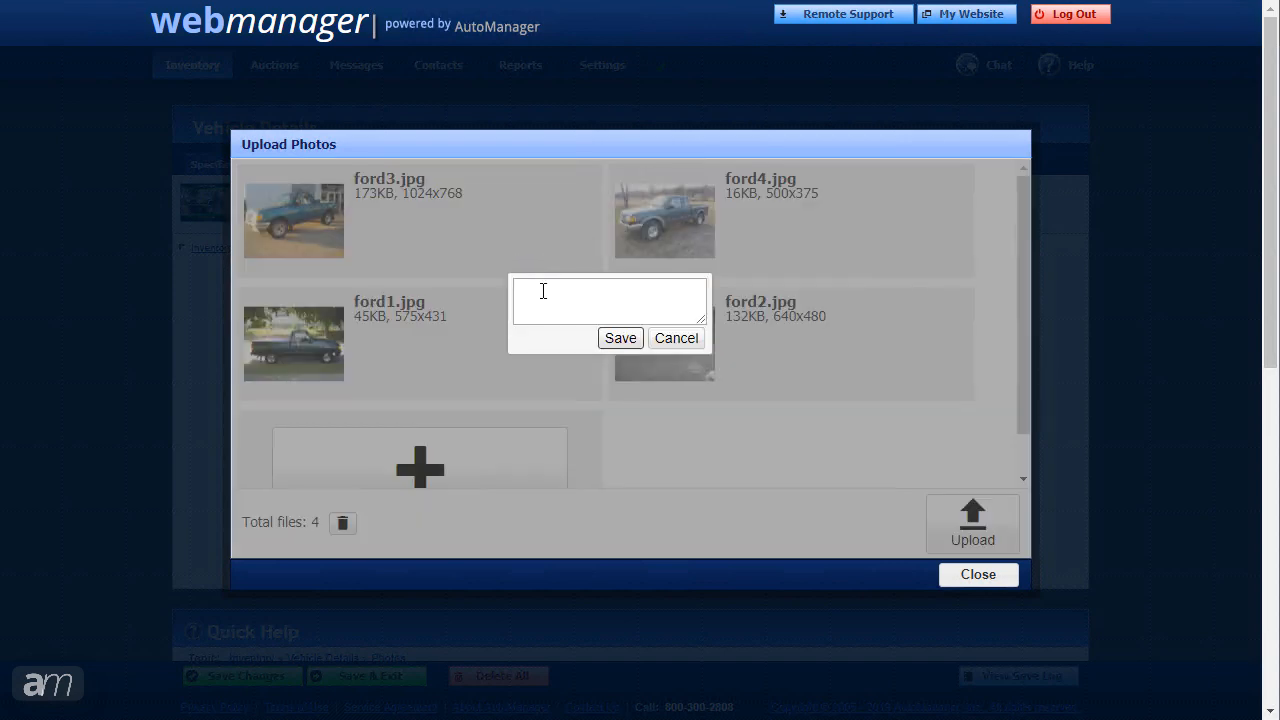
click(544, 290)
text(Great Deal!)
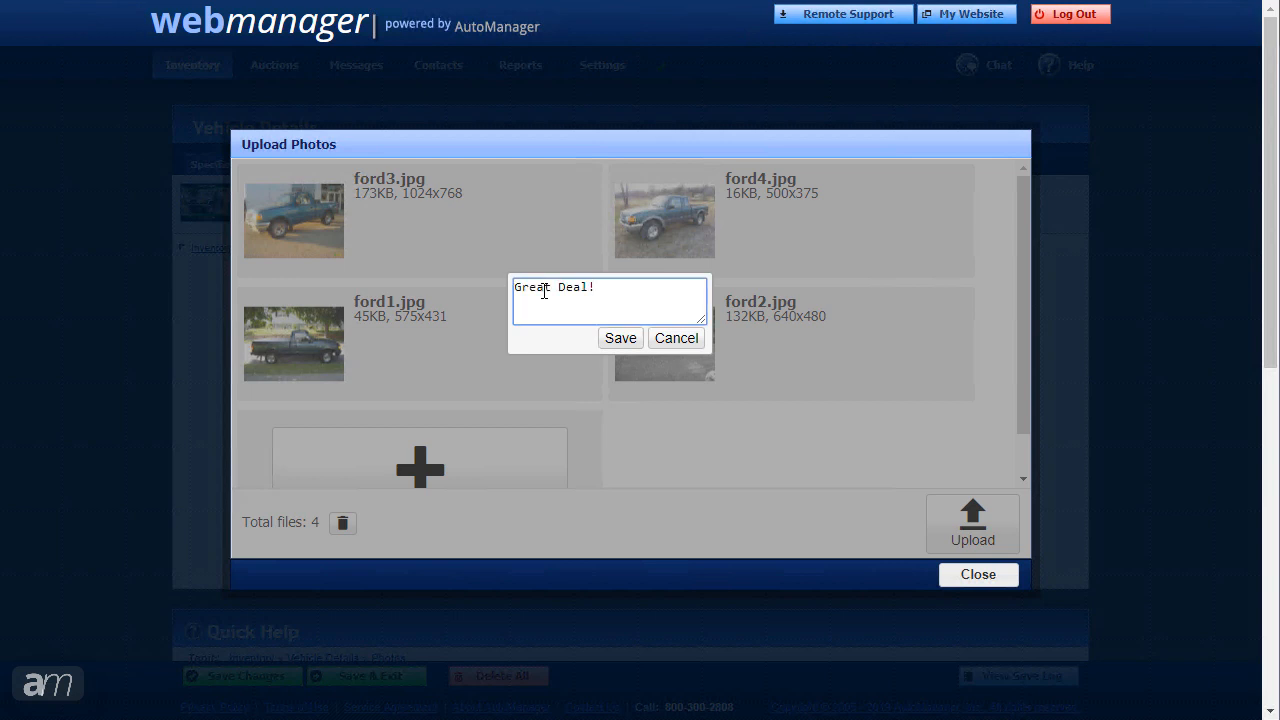
click(622, 338)
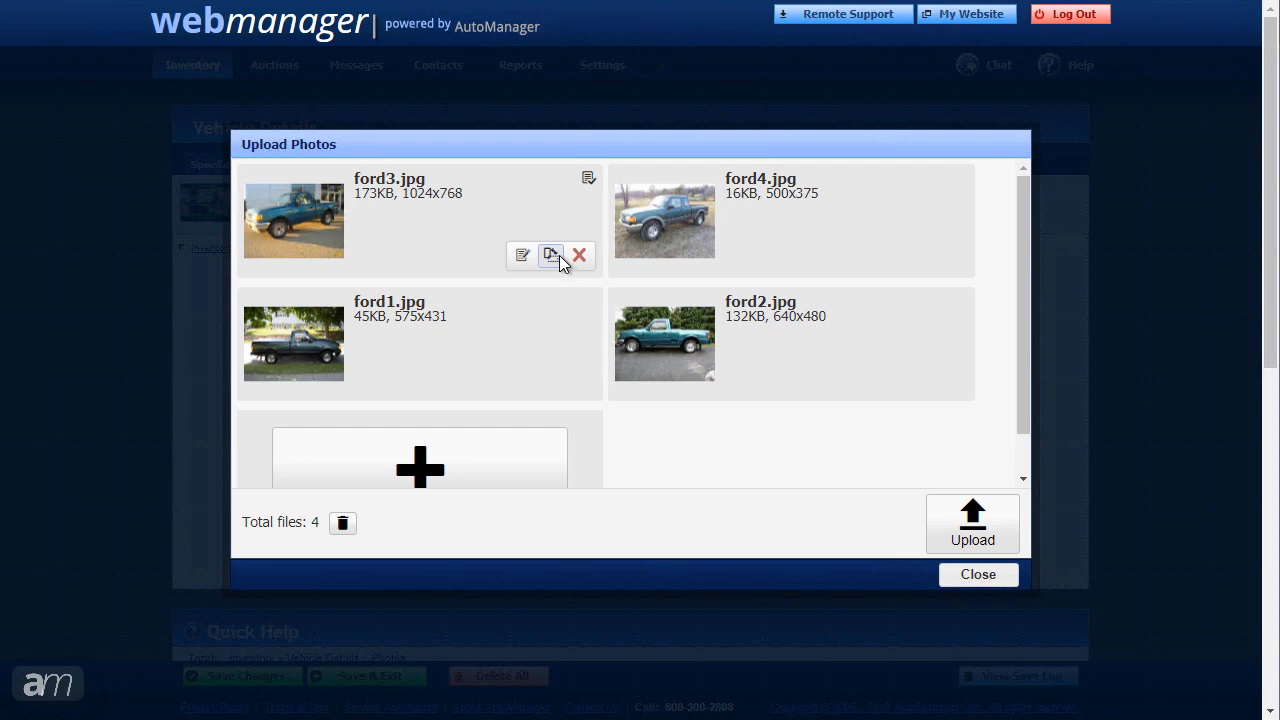
Step: Rotate ford3 a full turn back upright, then upload the four queued photos
click(551, 255)
click(559, 255)
click(559, 255)
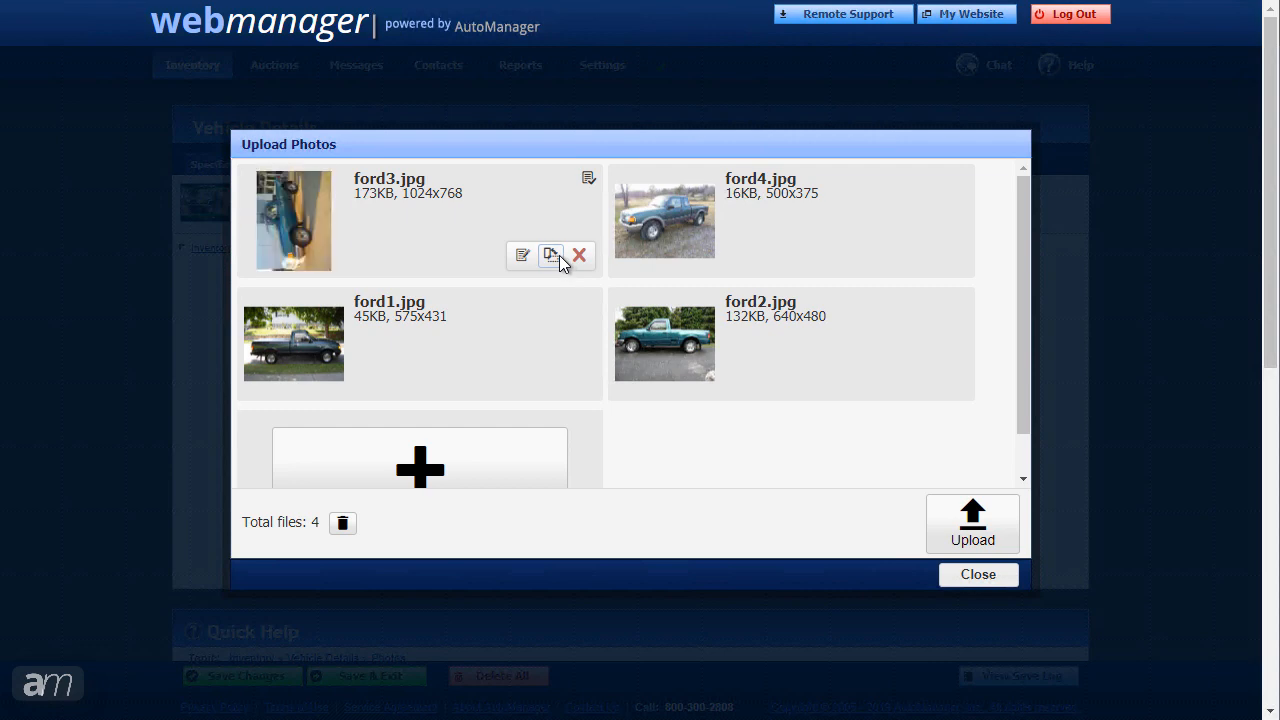
click(559, 255)
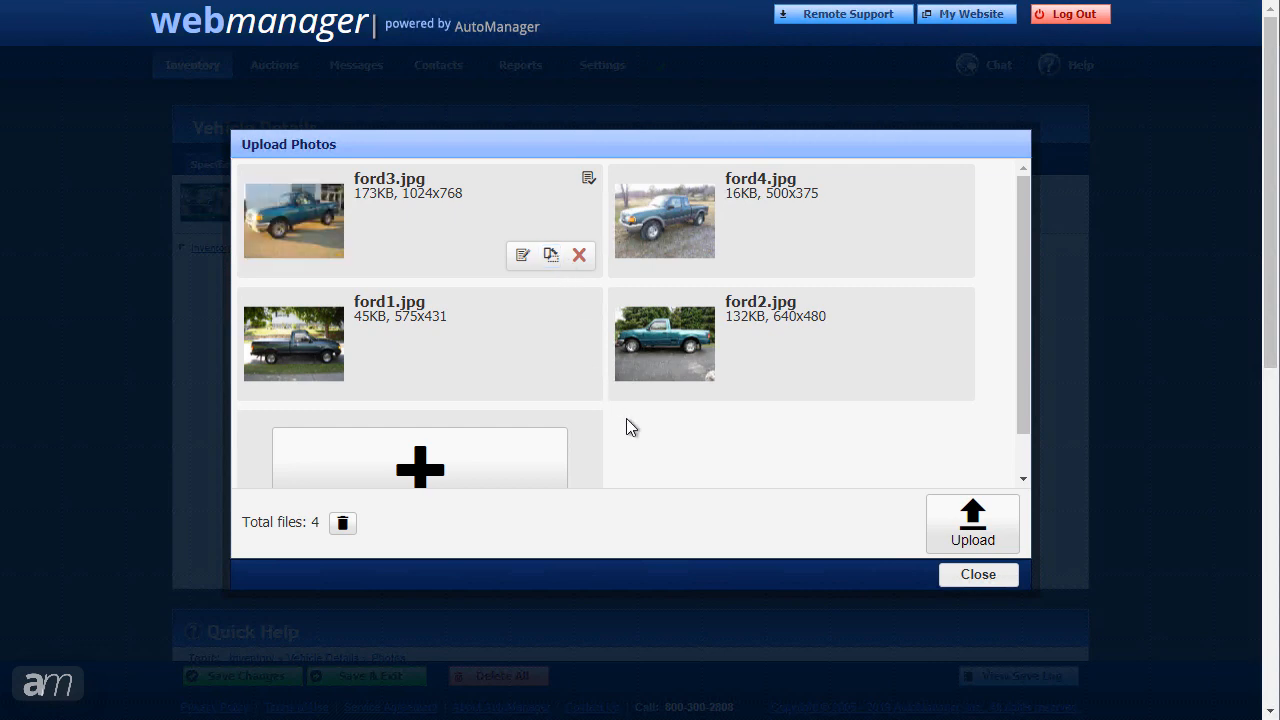
click(966, 518)
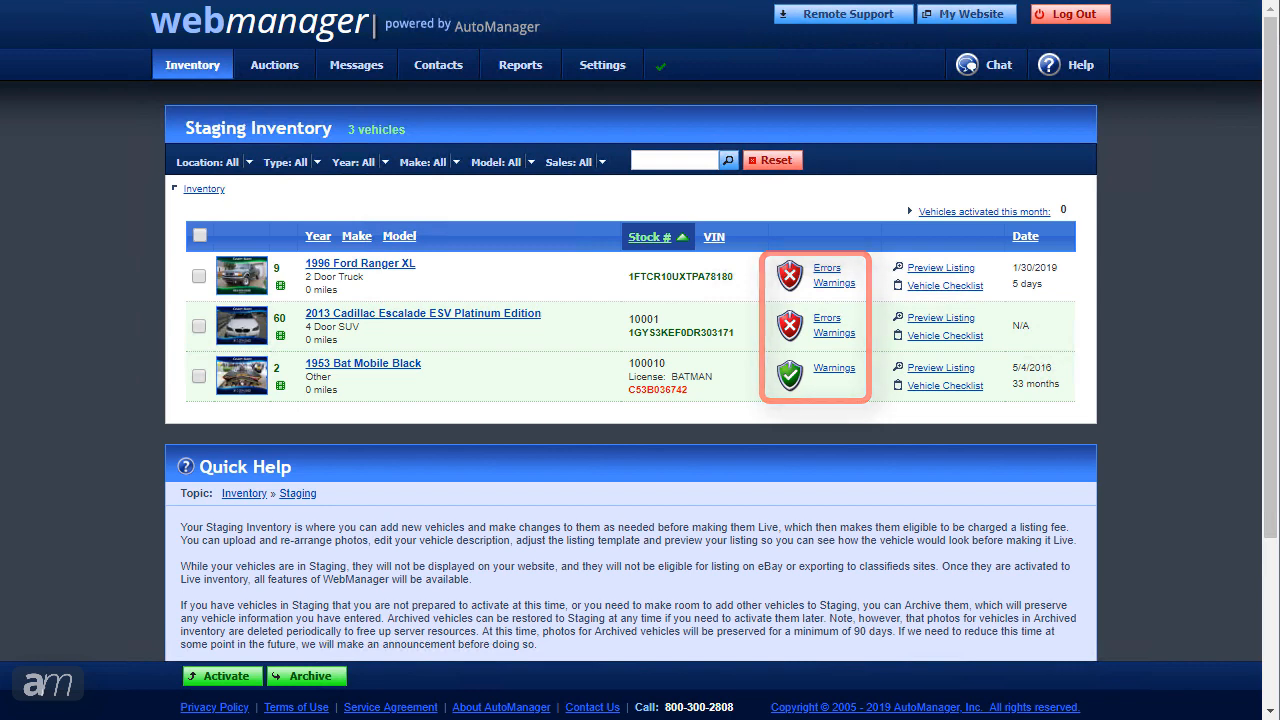
Step: Review the Ford Ranger's activation errors and warnings
click(827, 269)
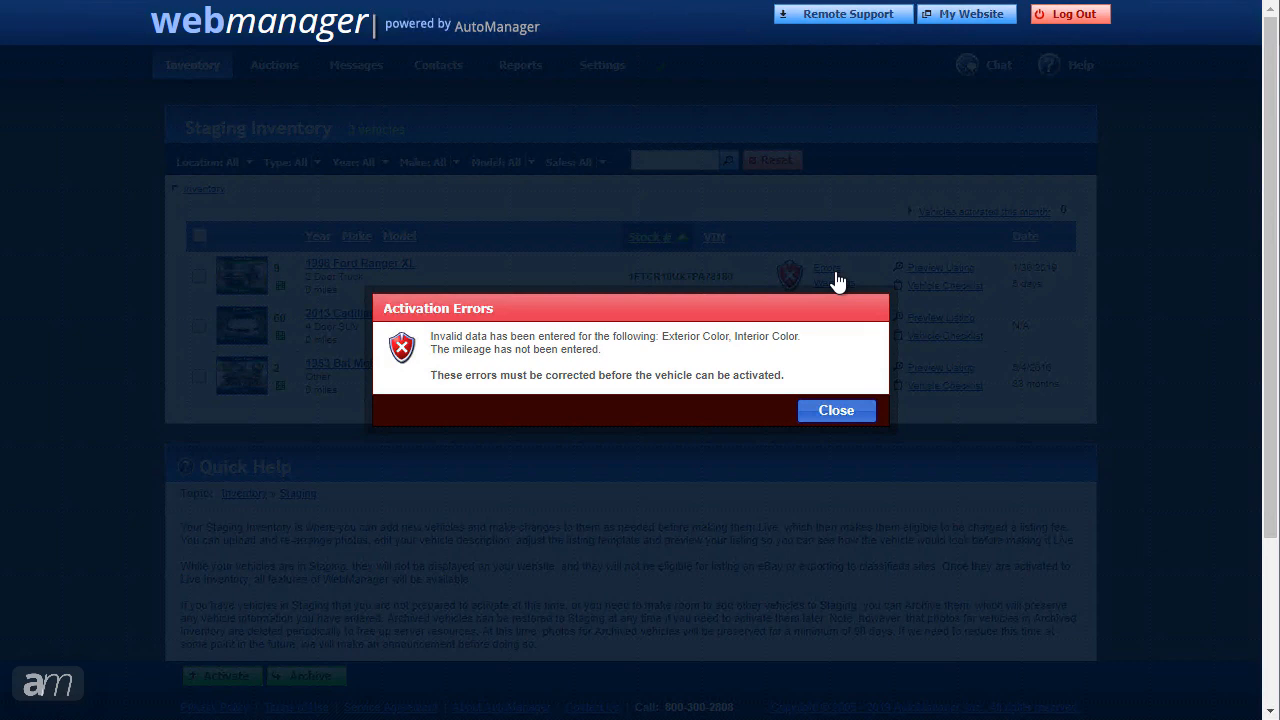
click(836, 411)
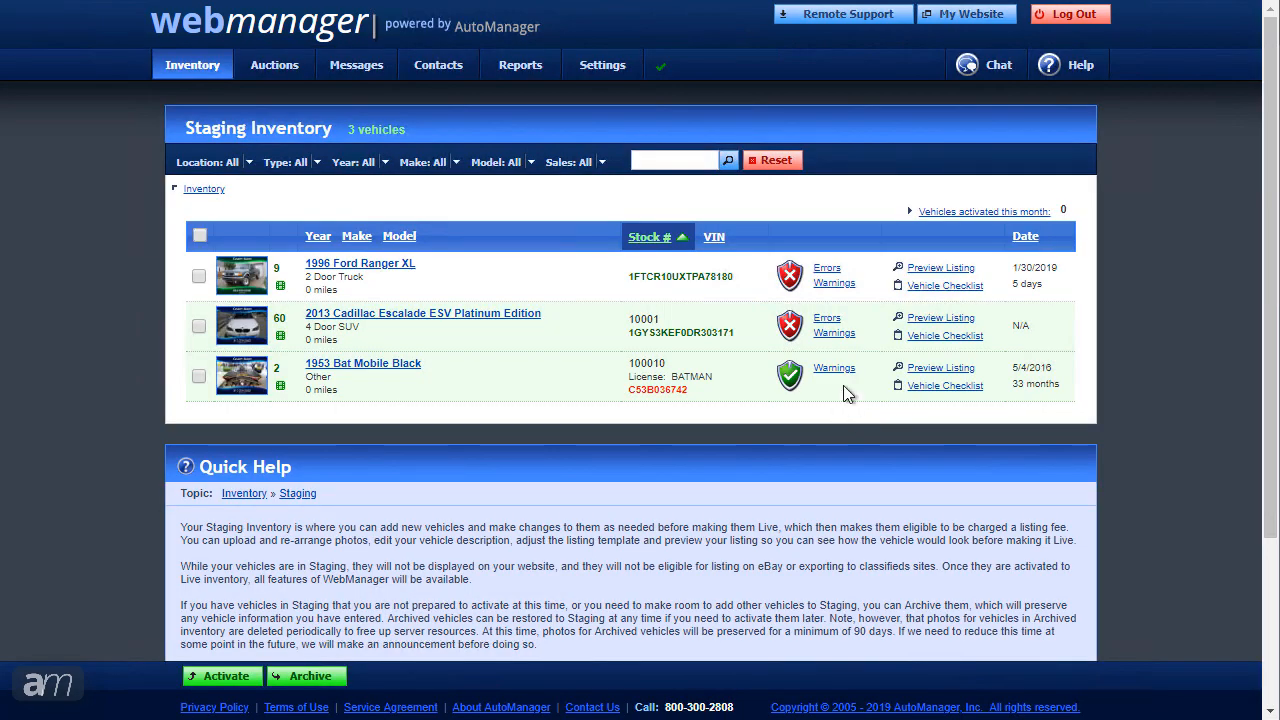
click(835, 285)
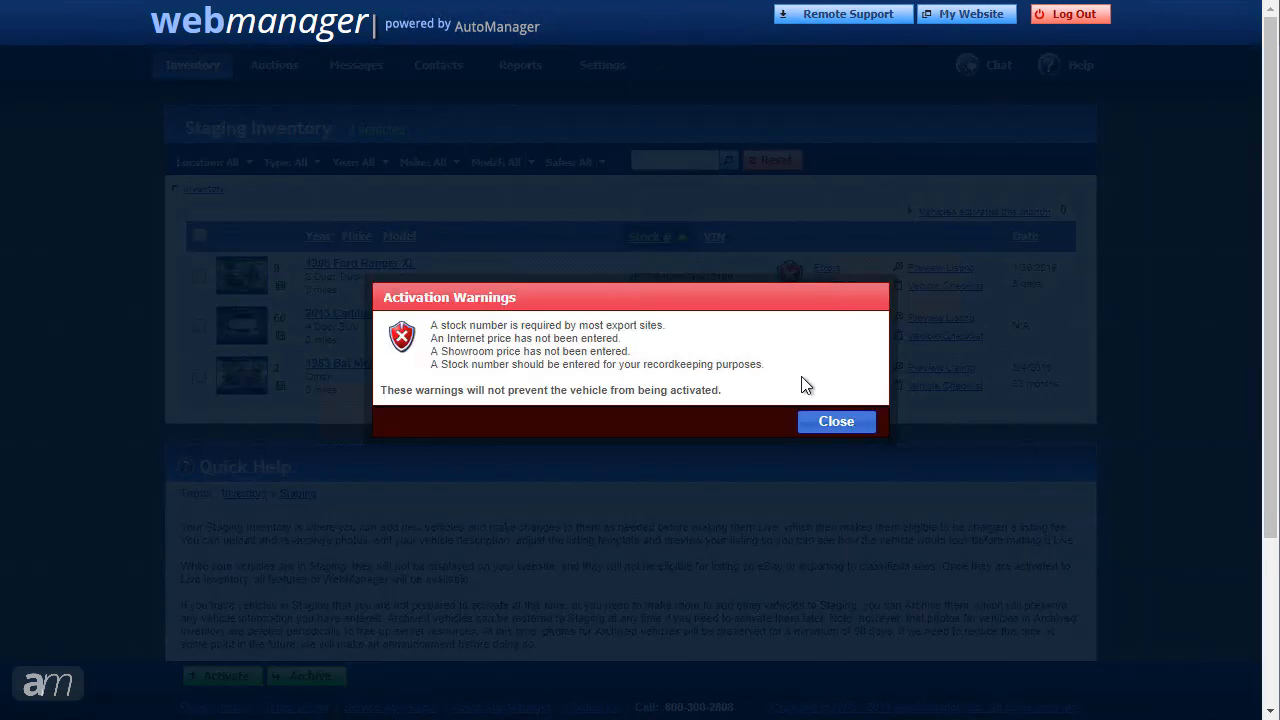
click(834, 422)
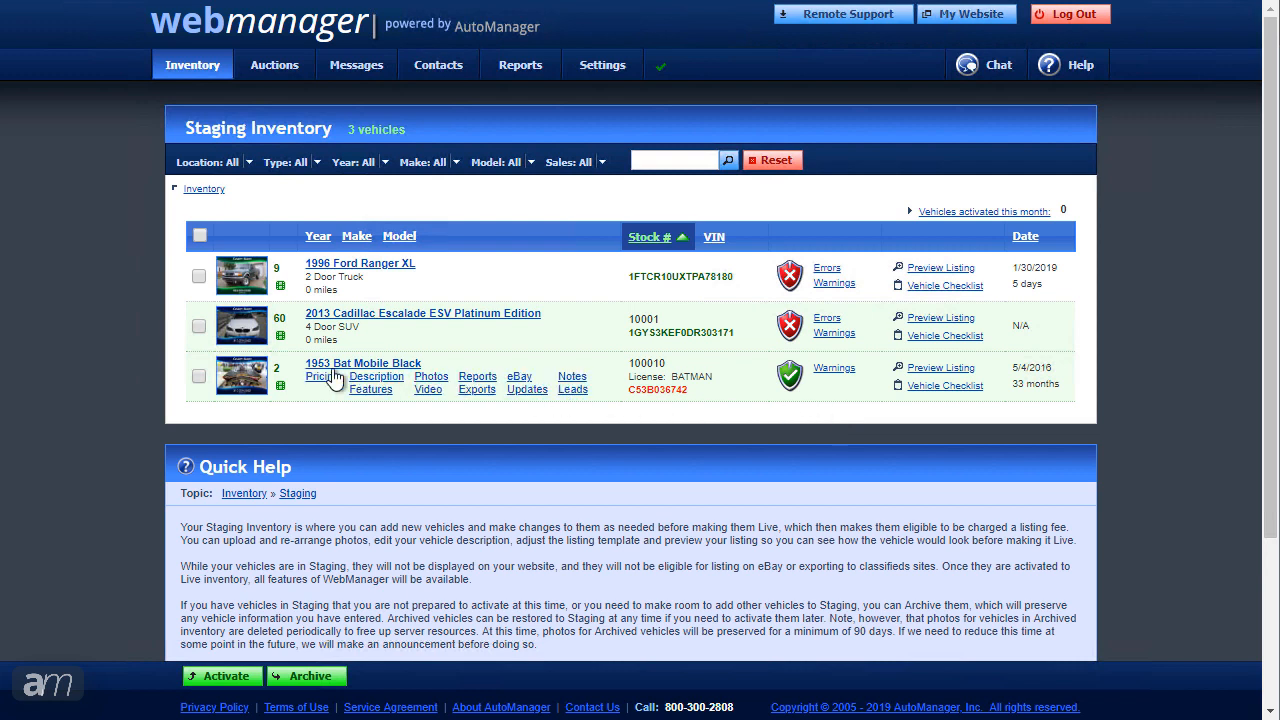
Step: Activate the 1953 Bat Mobile Black out of staging
click(196, 379)
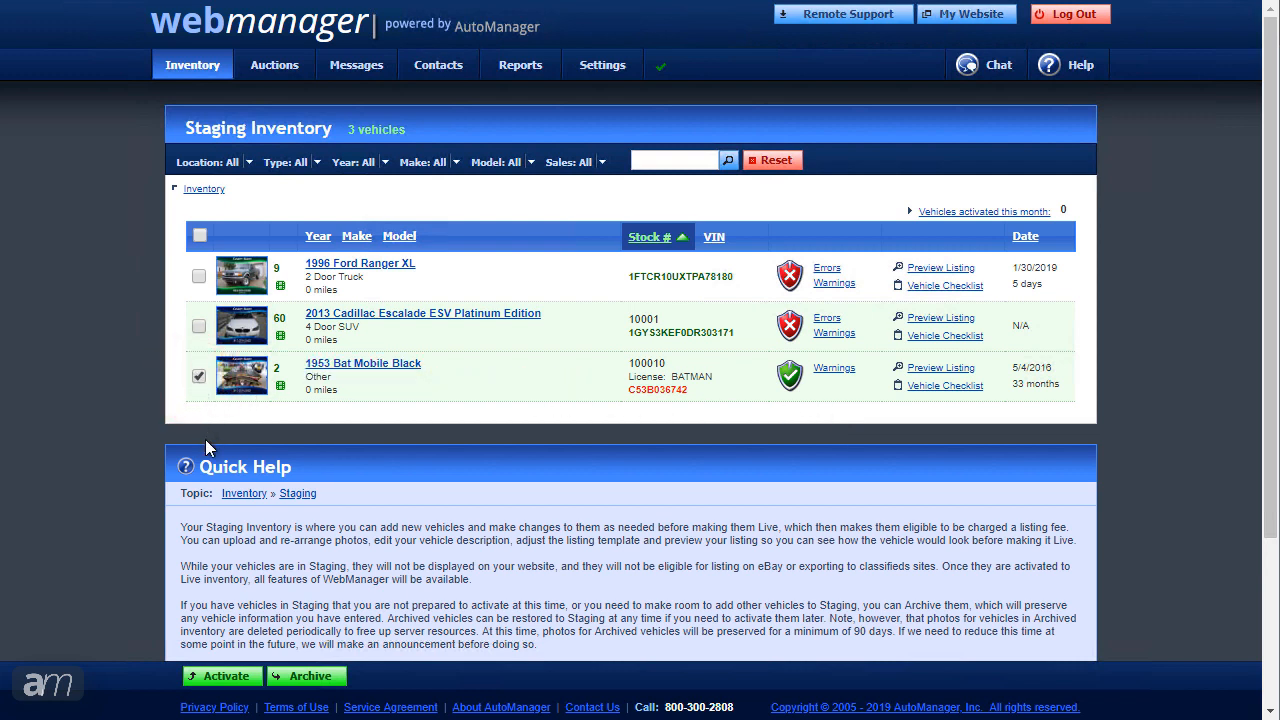
click(226, 678)
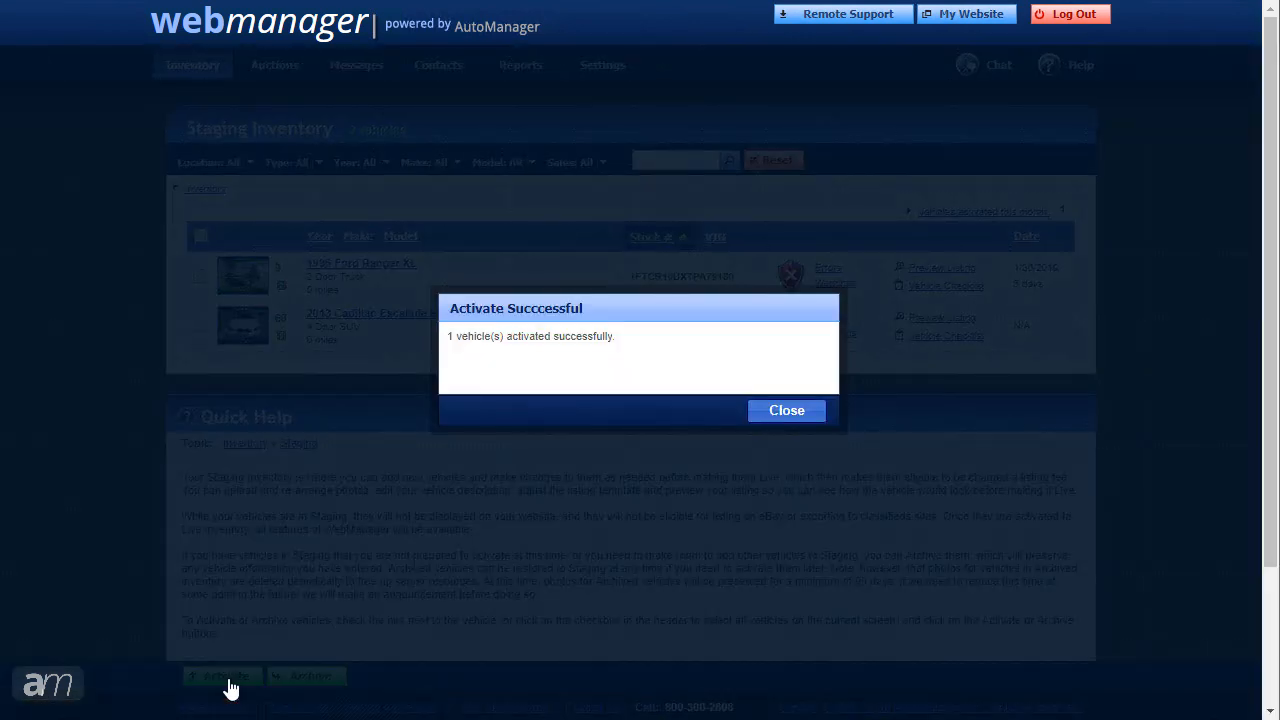
click(787, 412)
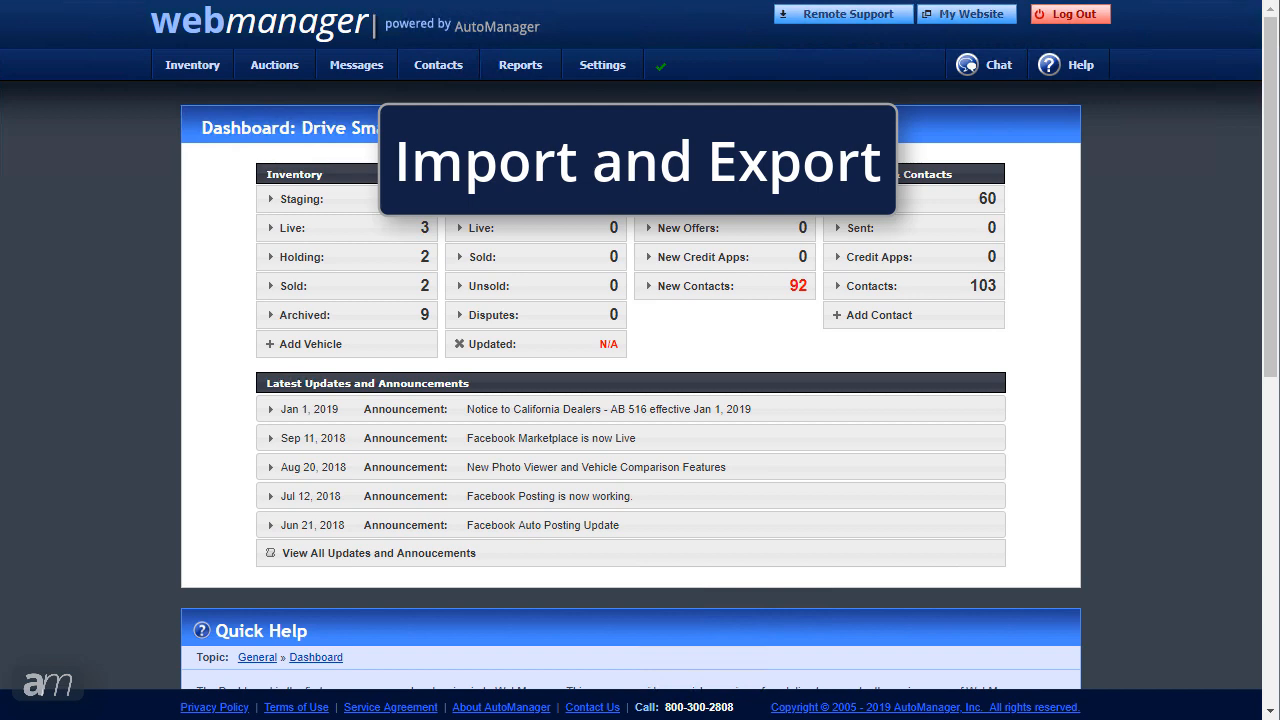
Step: Open the Main Lot's Inventory Exports page under Settings > Inventory
mouse_move(591, 78)
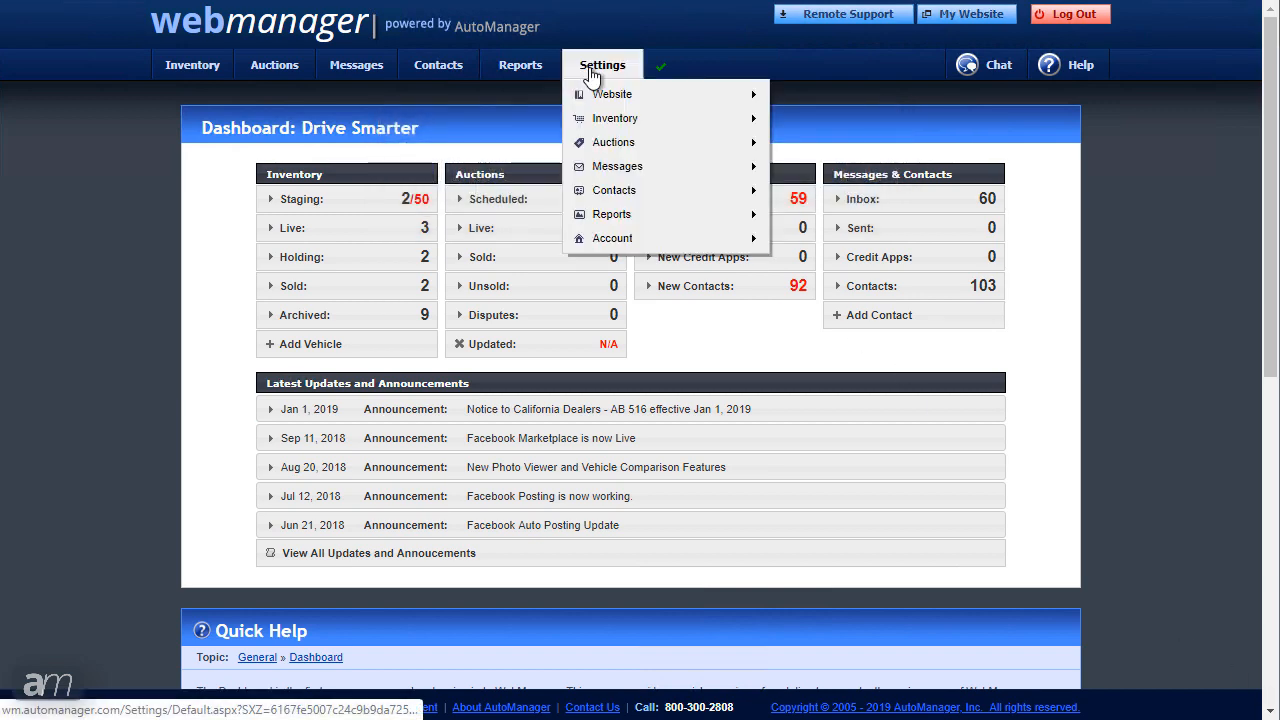
mouse_move(634, 126)
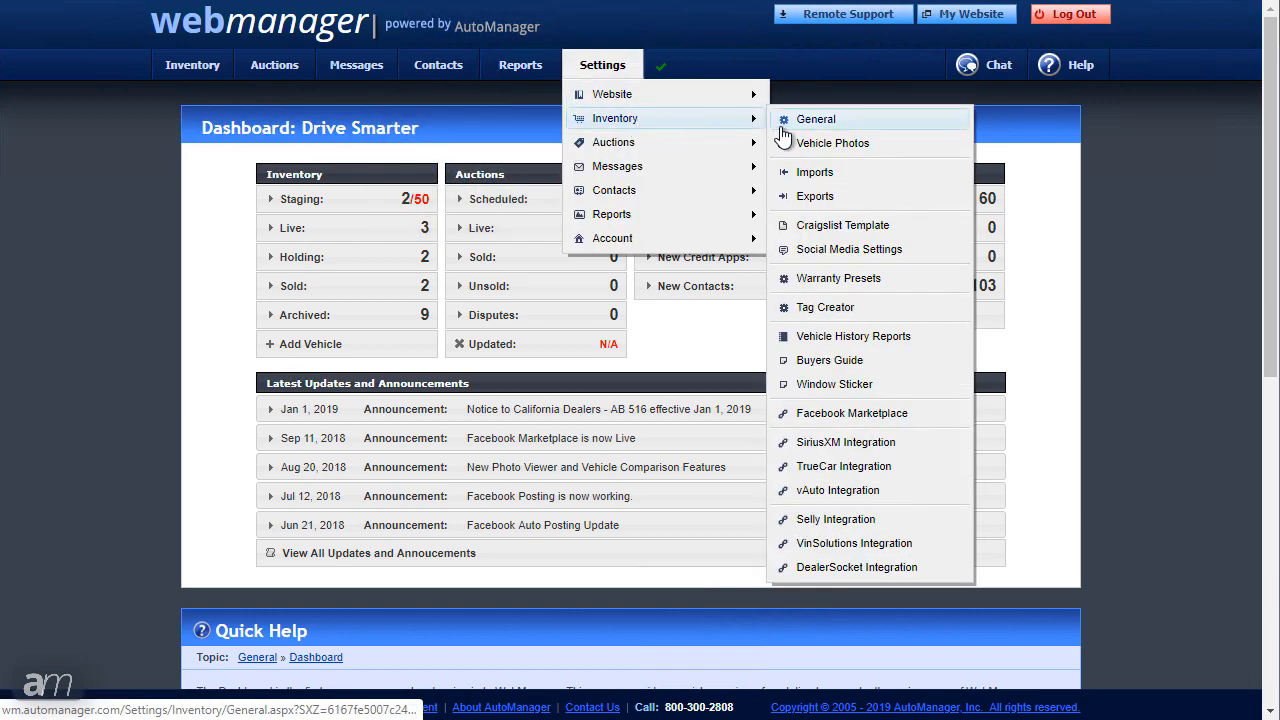
click(815, 196)
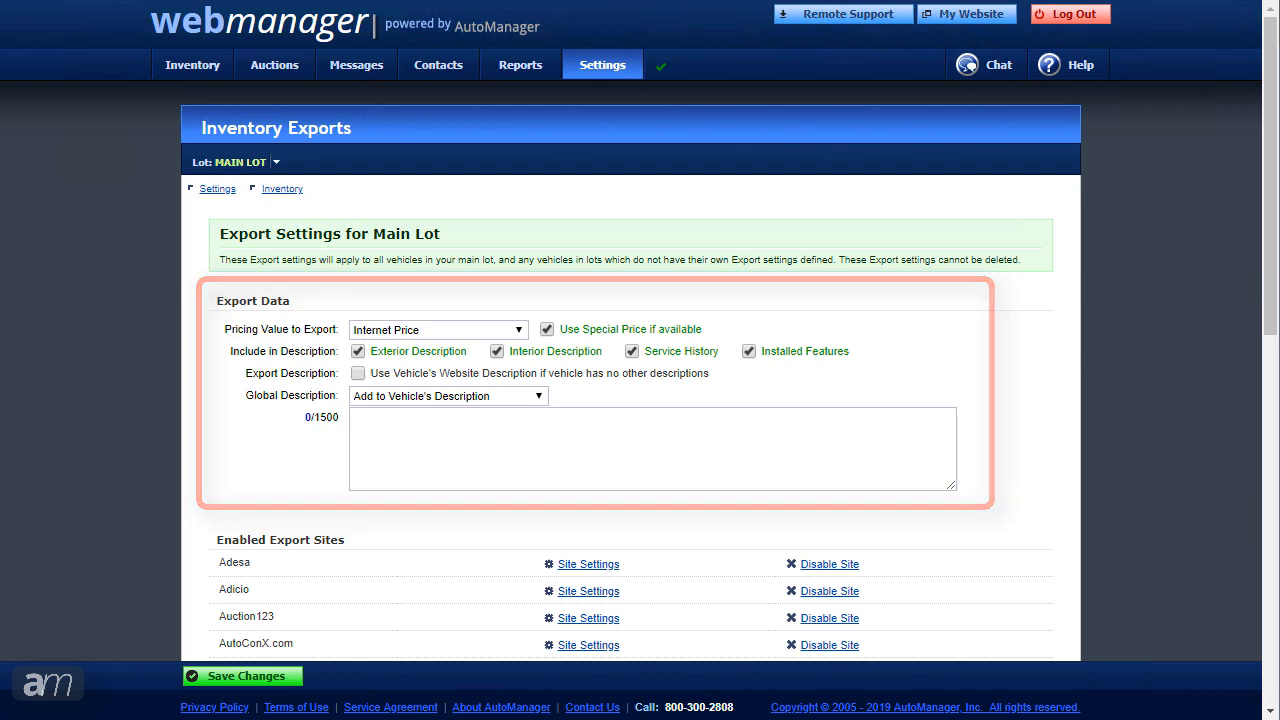
click(539, 396)
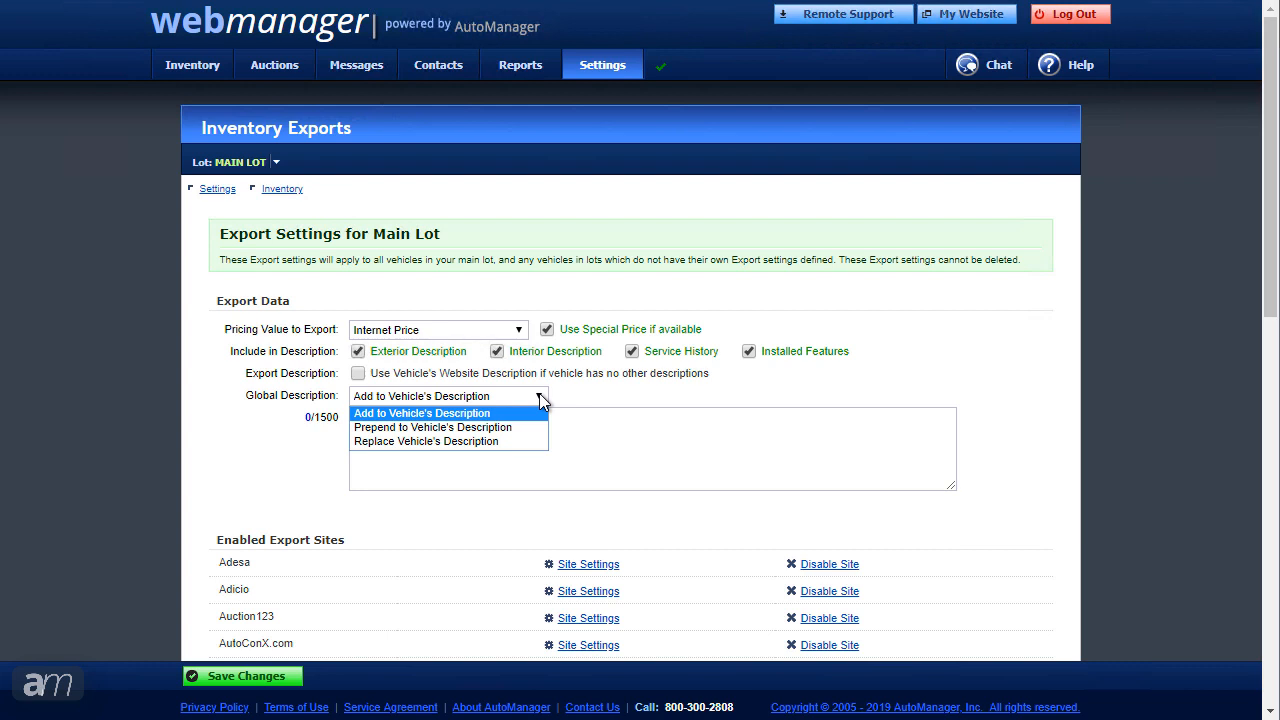
click(541, 400)
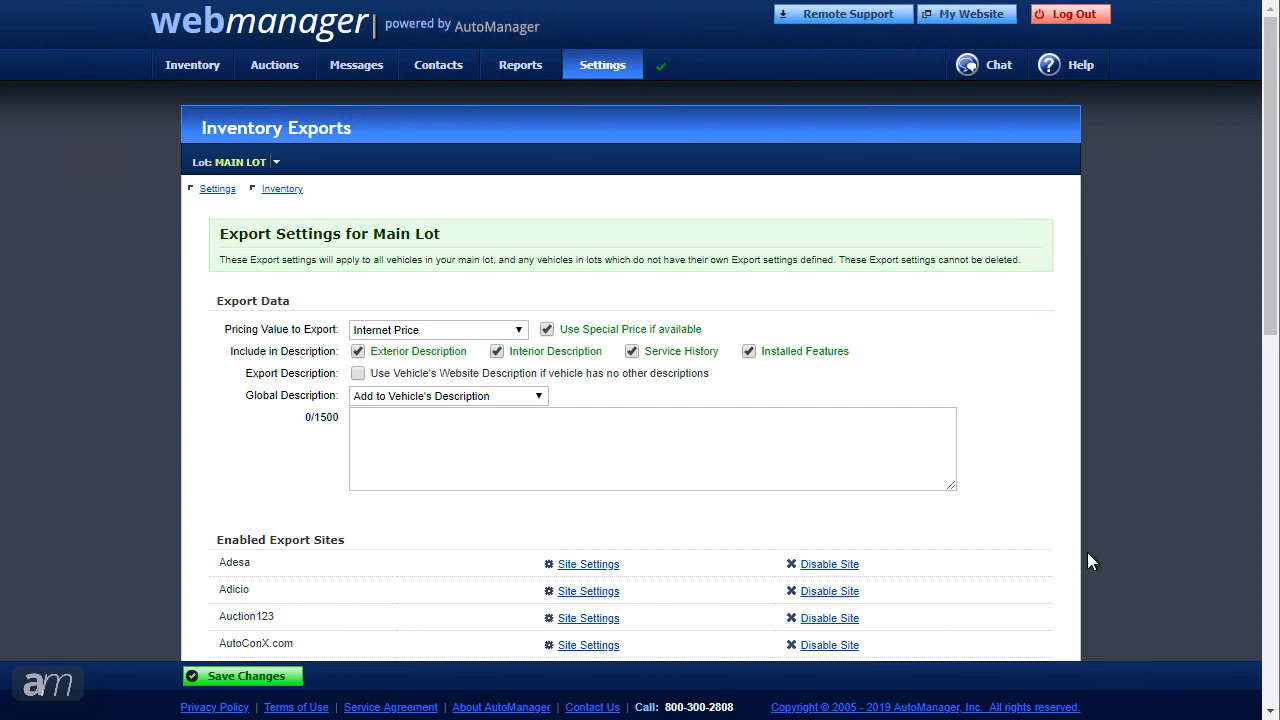
drag(1270, 285, 1247, 485)
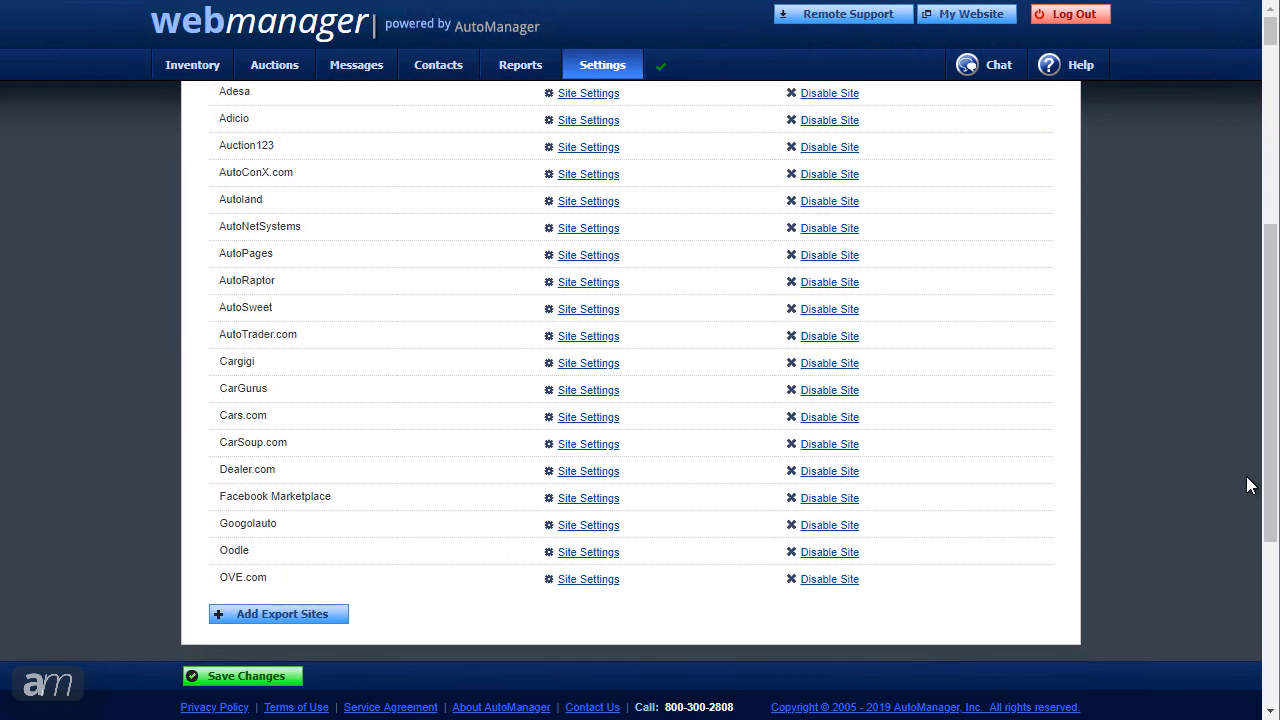
Step: Open the available export sites list and review AutoandTruck.ca's setup details
click(322, 616)
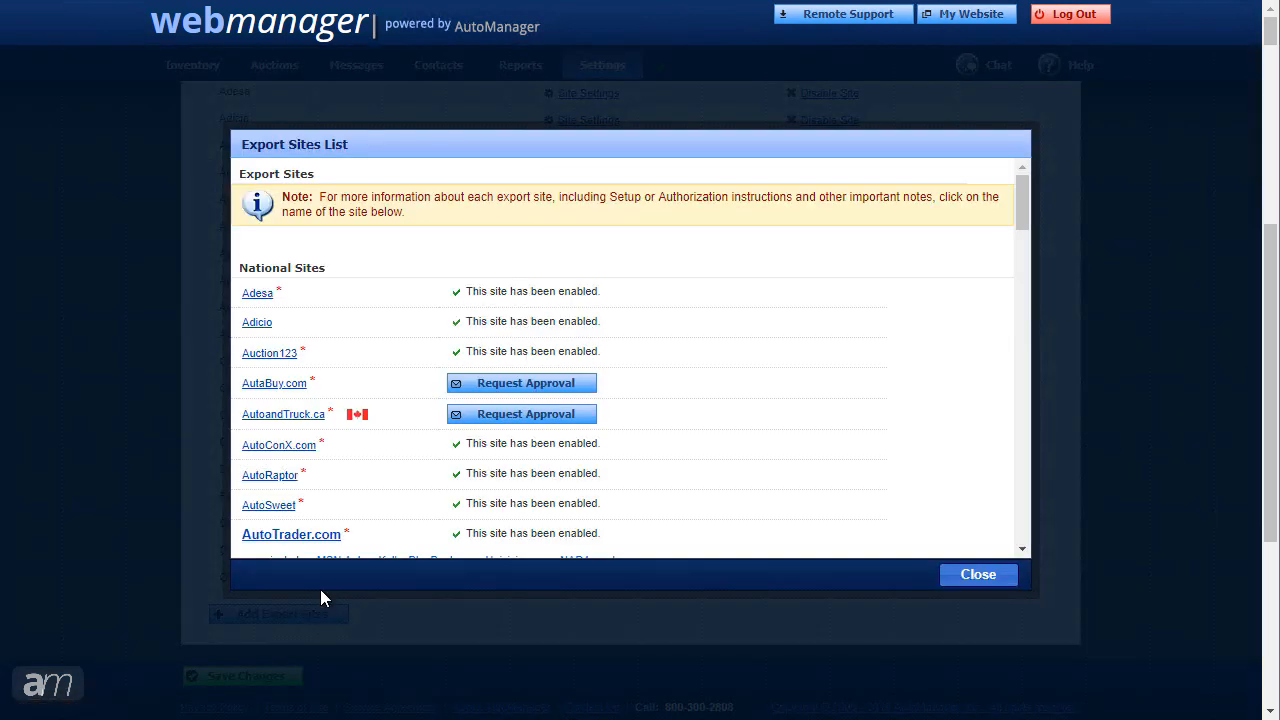
click(303, 419)
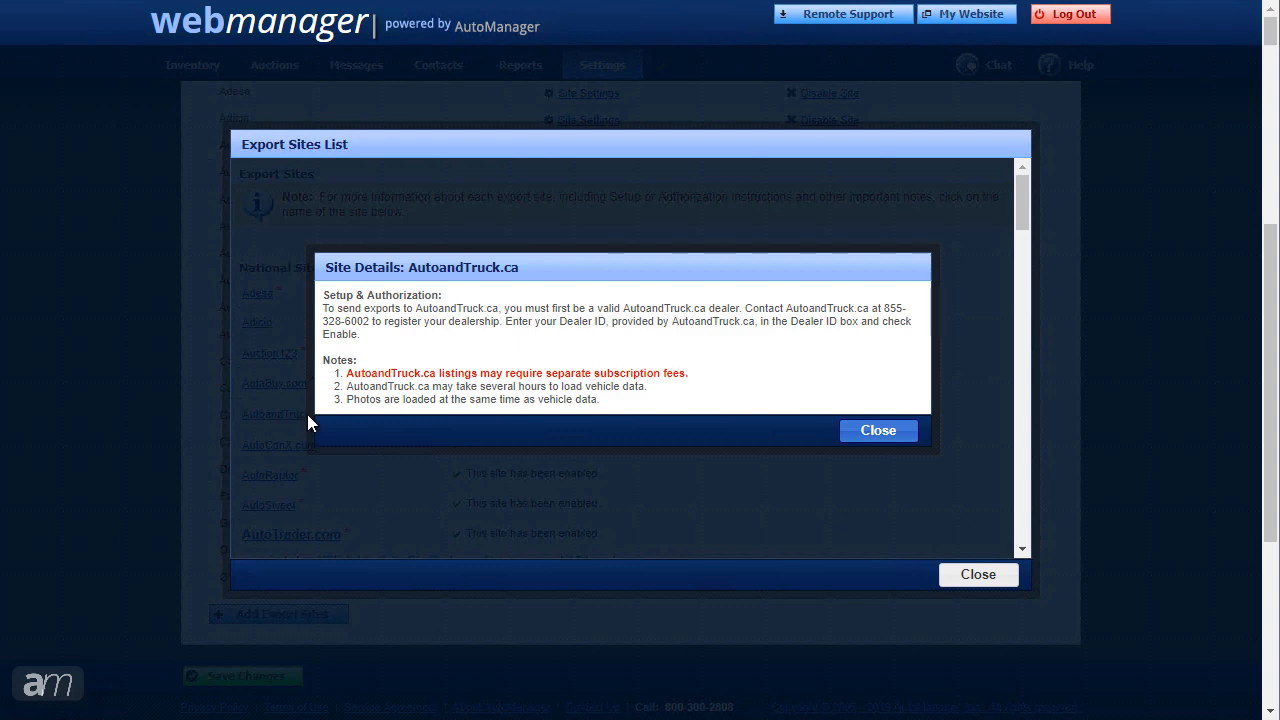
click(867, 433)
drag(1018, 218, 1018, 272)
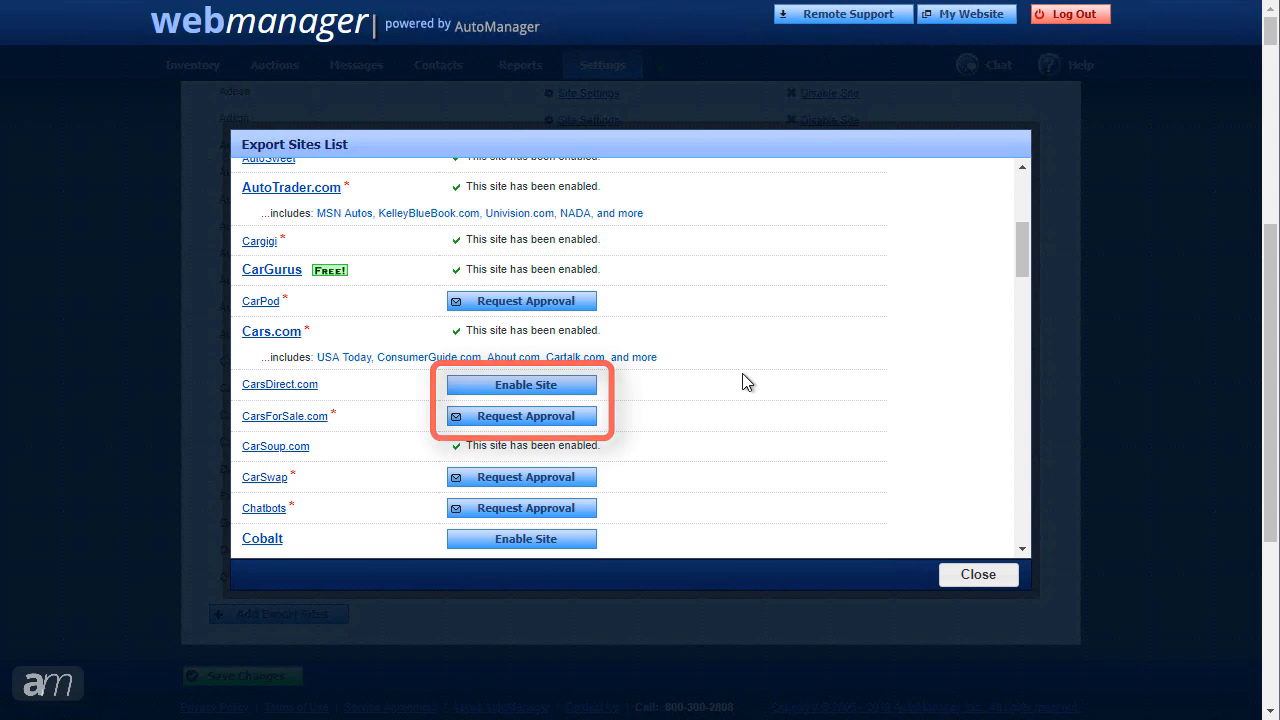
Step: Enable CarsDirect.com and request export approval for CarsForSale.com
click(586, 390)
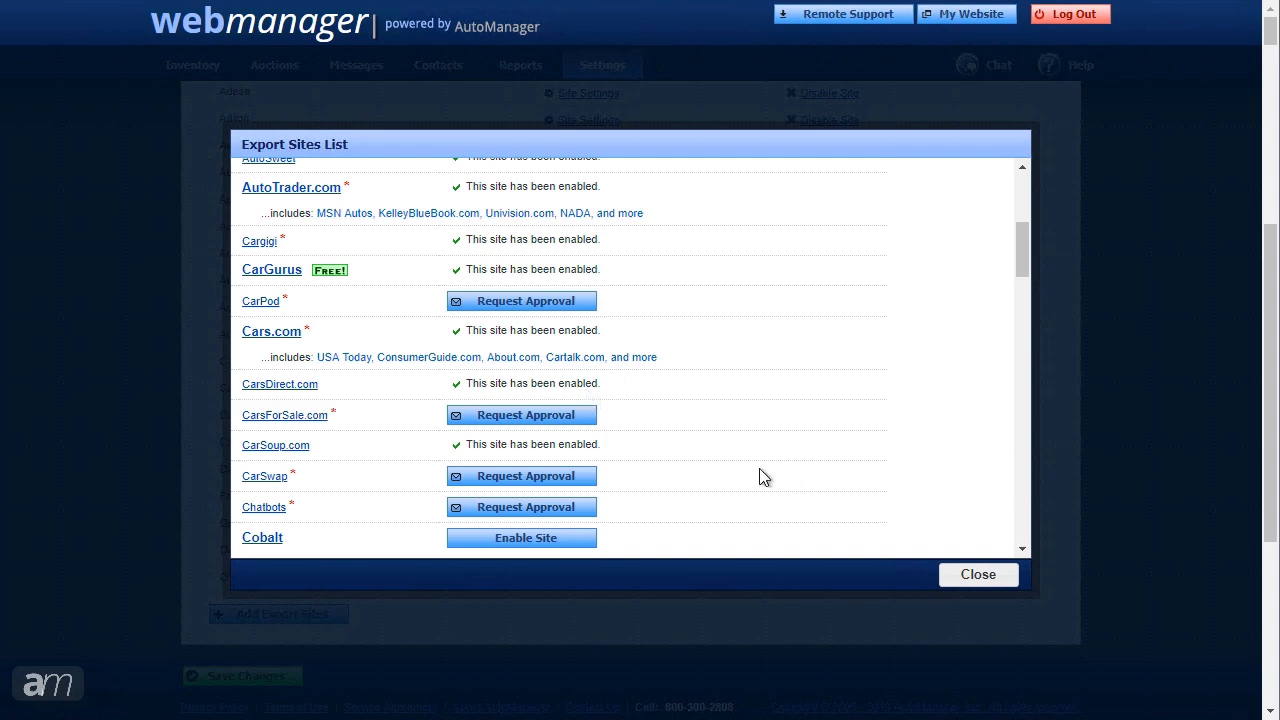
click(548, 425)
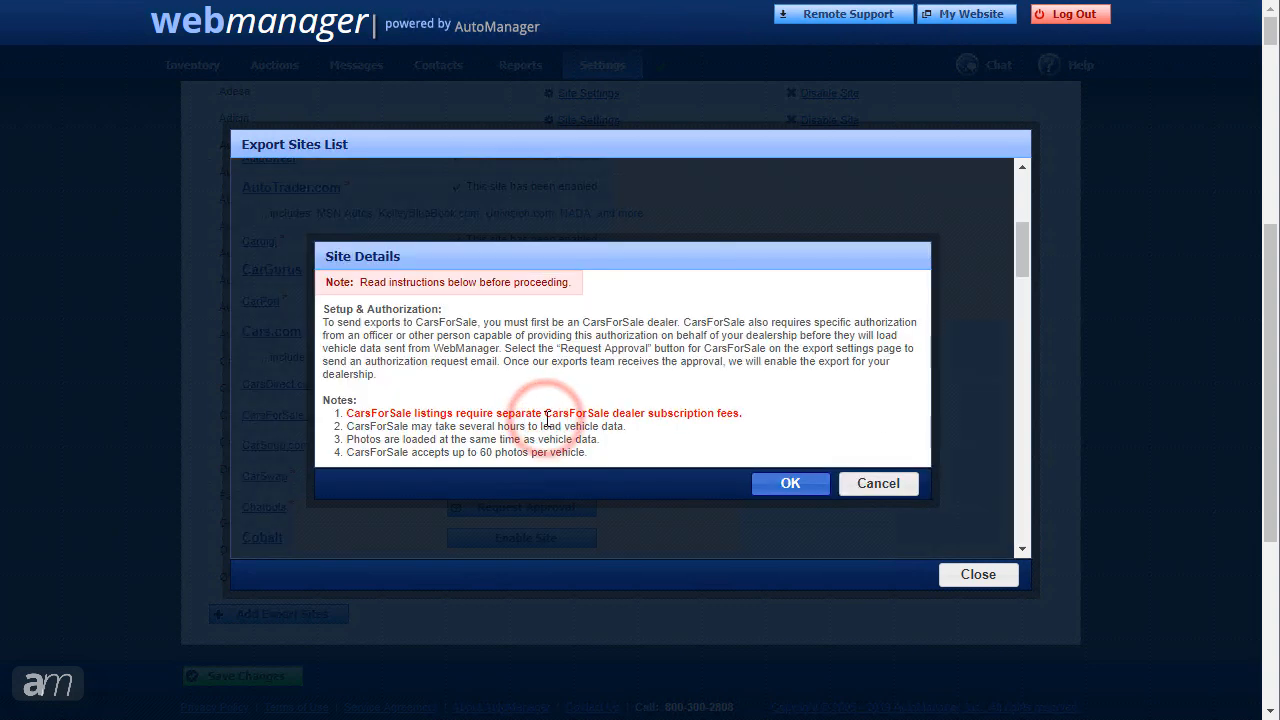
click(793, 484)
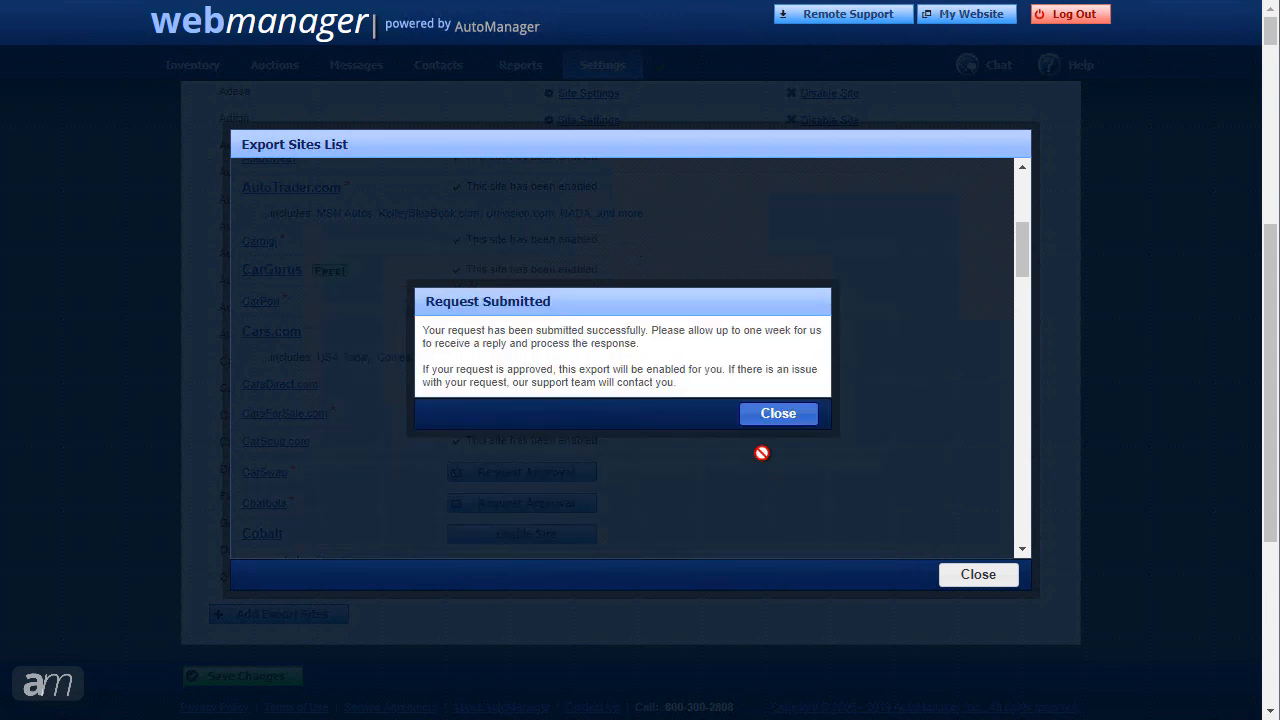
click(778, 414)
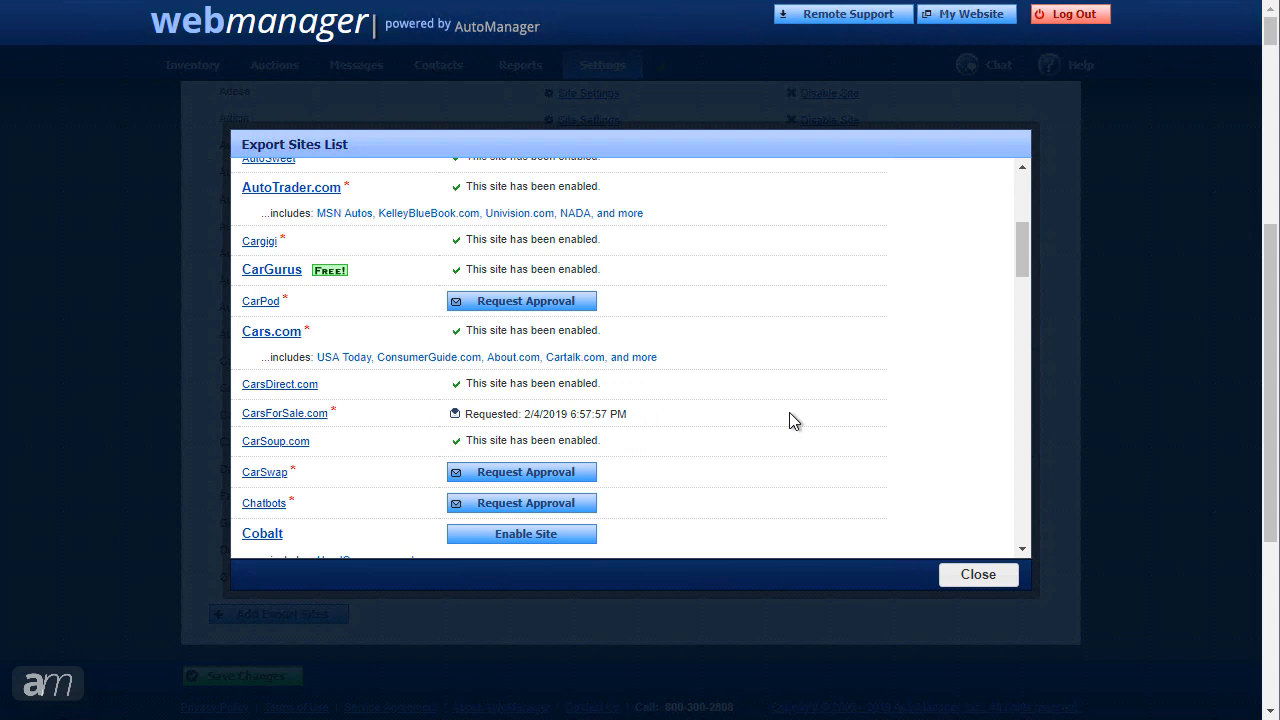
click(957, 575)
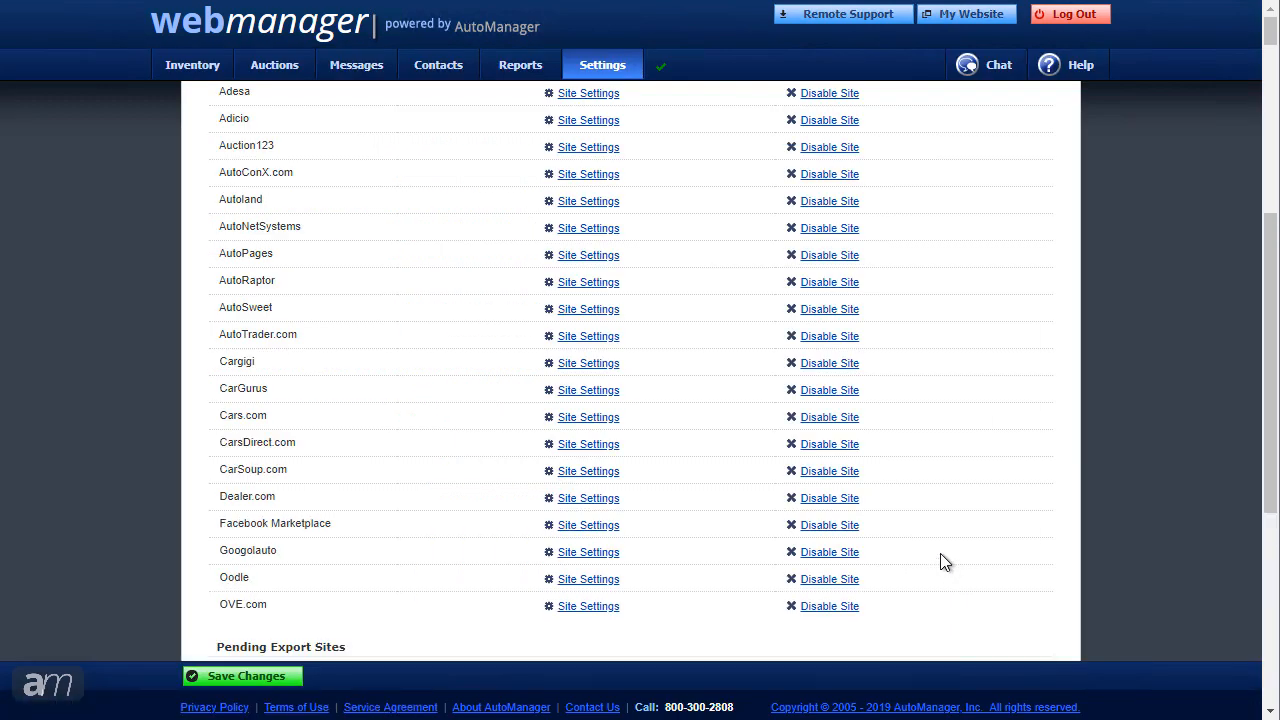
Step: Save Autoland's export site settings with its dealer ID and commit the changes
click(580, 202)
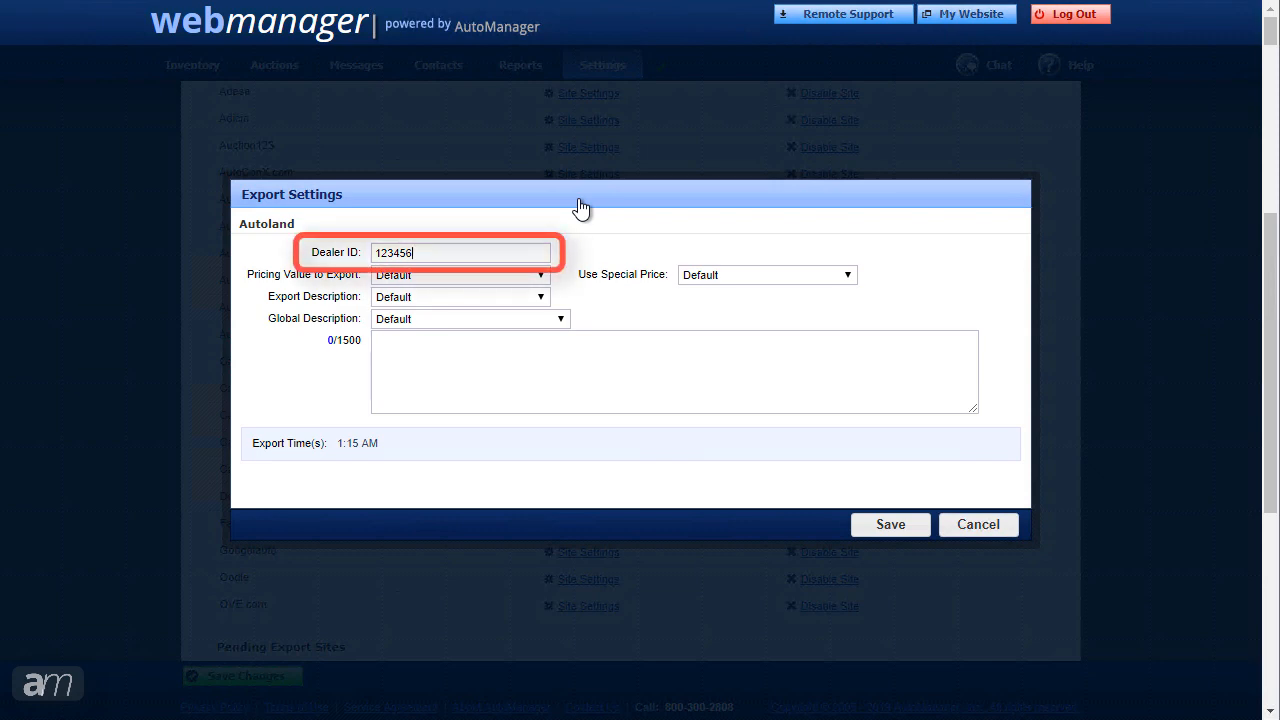
click(890, 526)
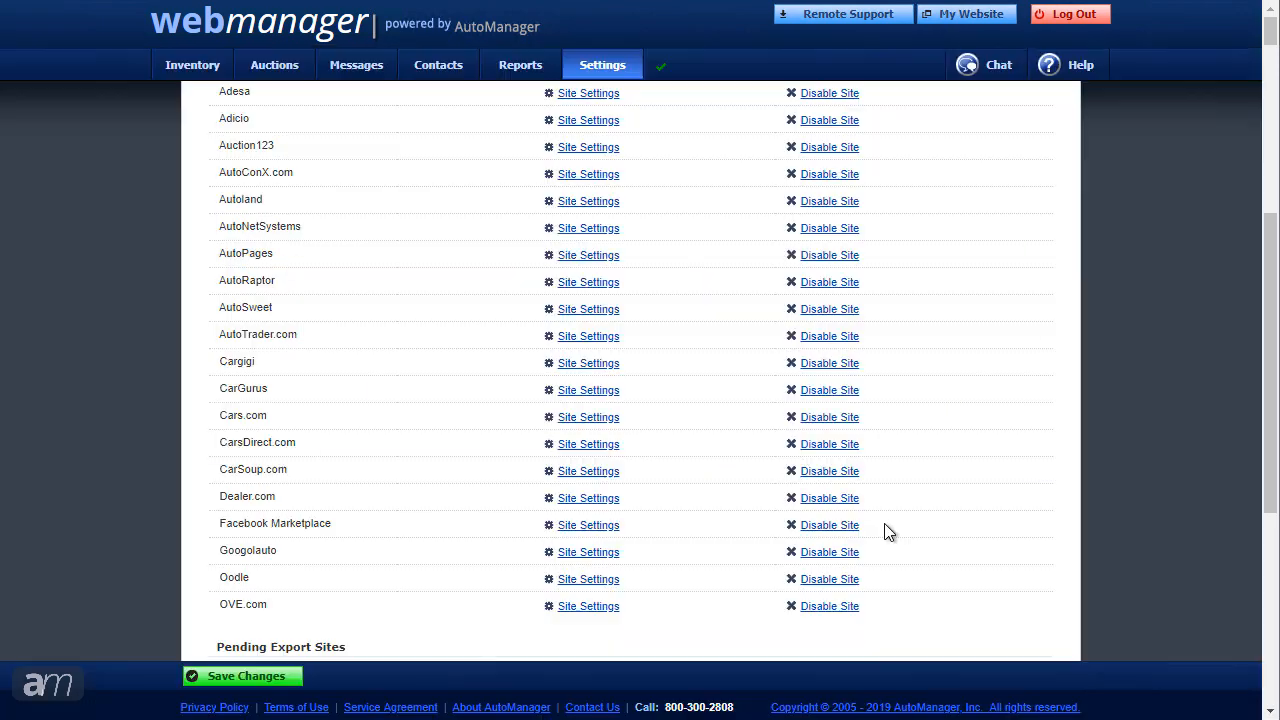
click(299, 684)
Step: Open Dealer.com's site settings and cancel, keeping the default photo overlay
click(572, 499)
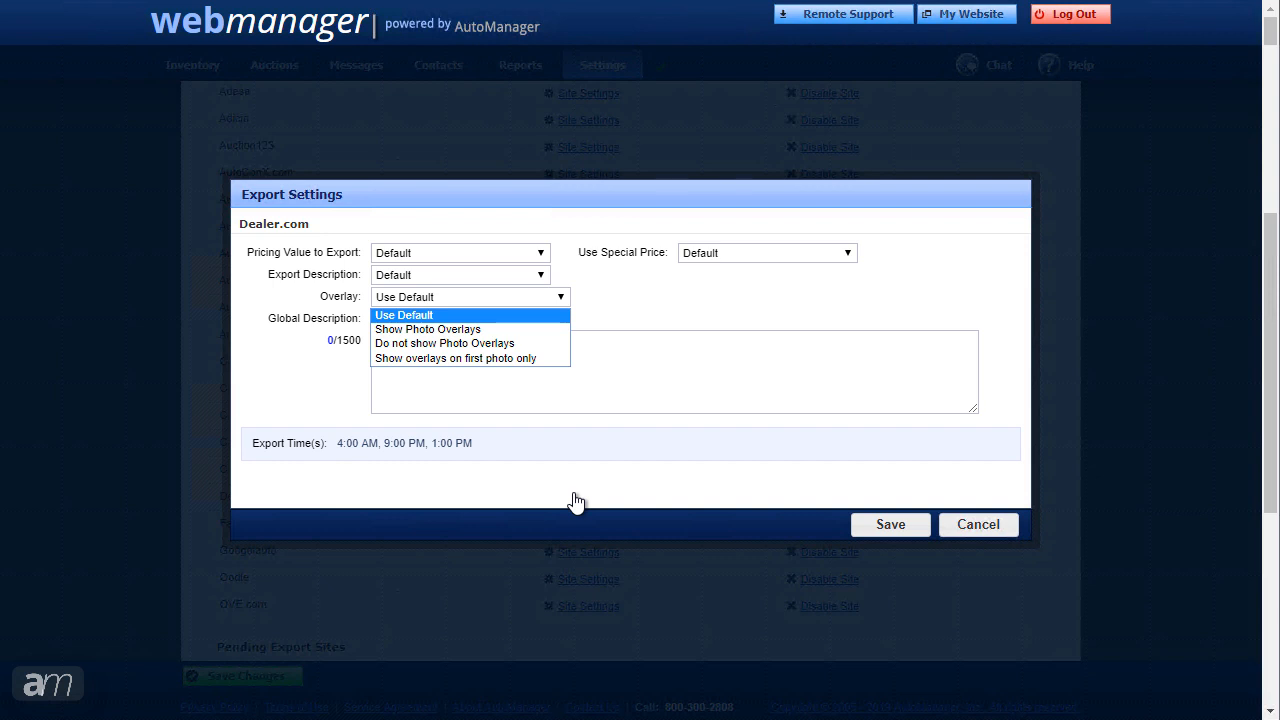
click(576, 502)
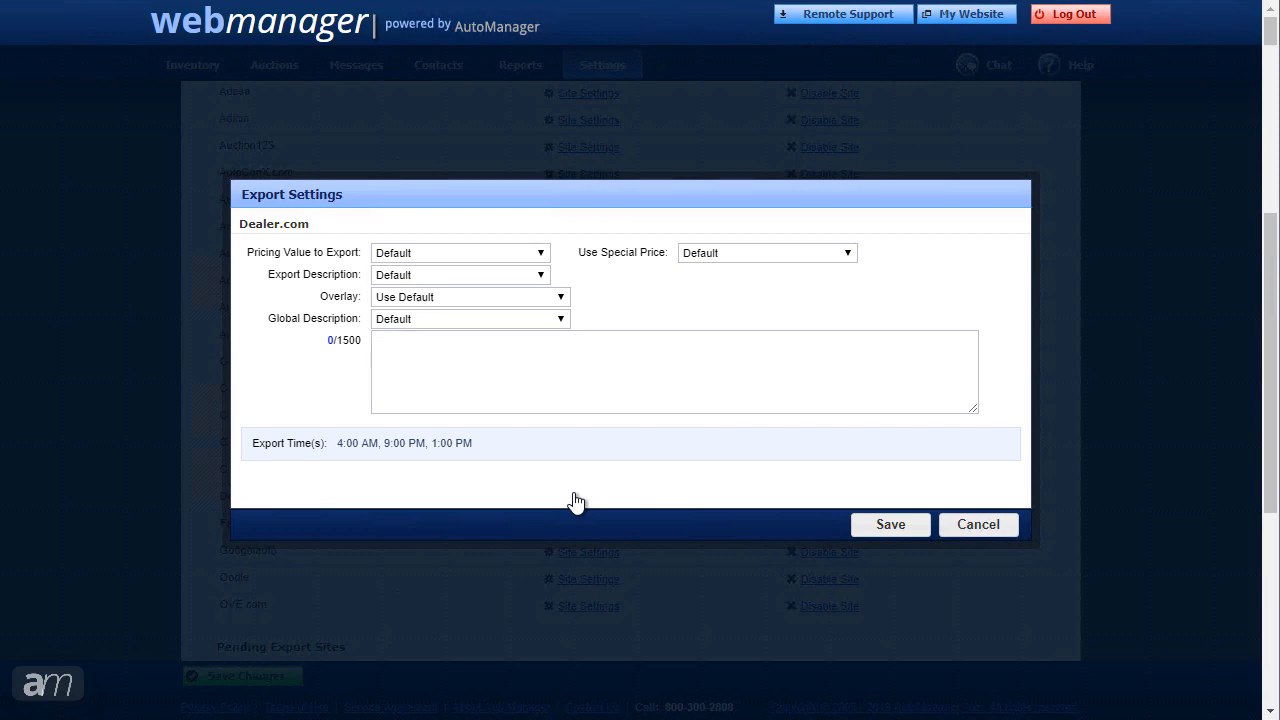
click(978, 526)
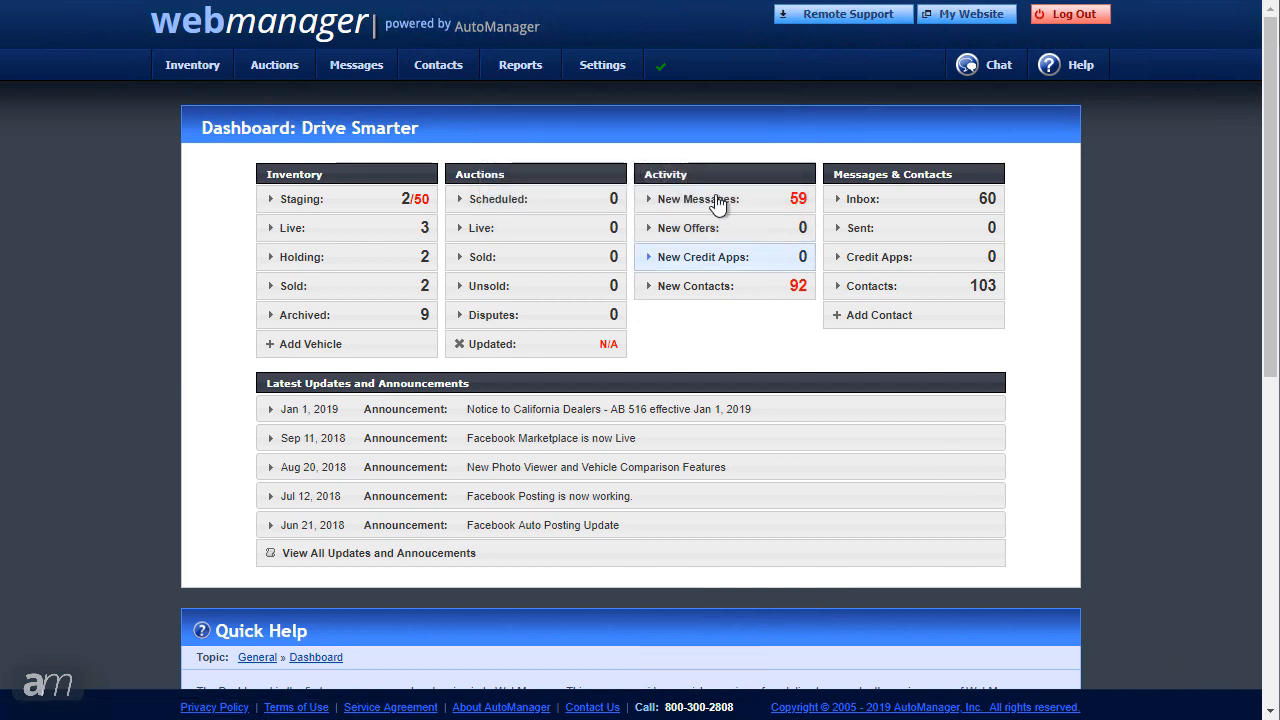
Step: Open the Inventory Imports page listing DeskManager and third-party source options
mouse_move(581, 50)
mouse_move(620, 120)
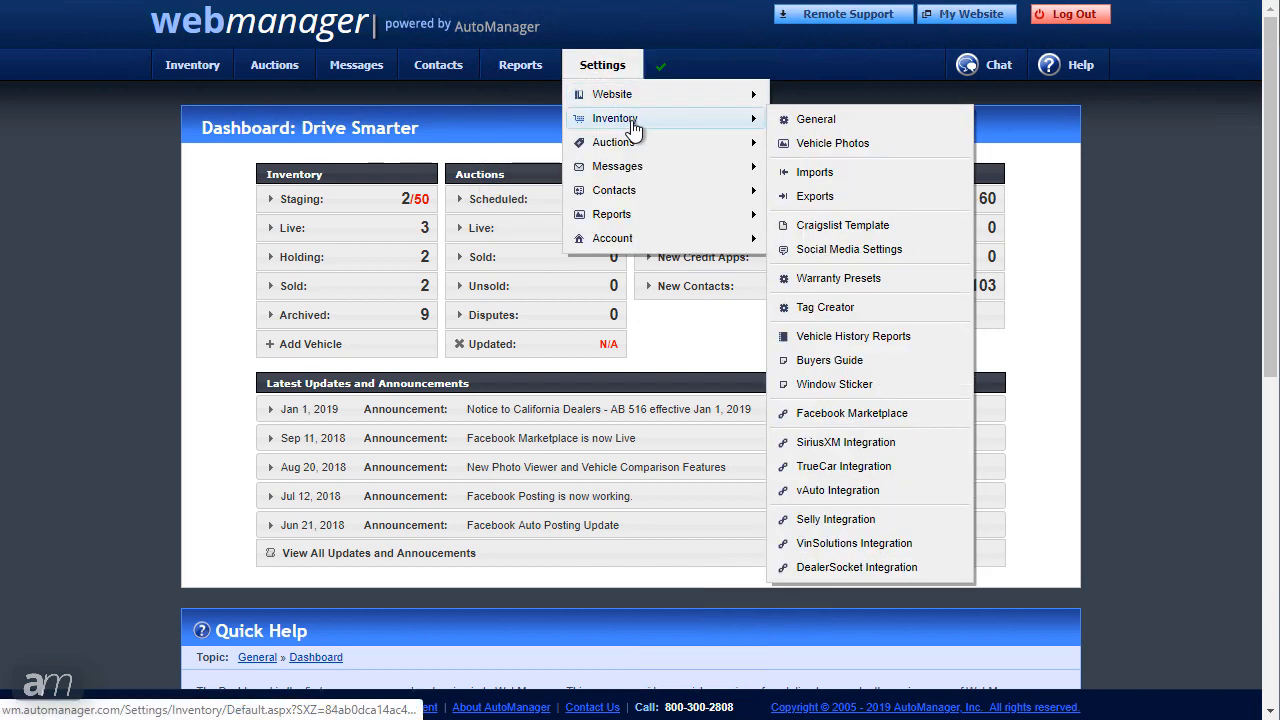
click(871, 183)
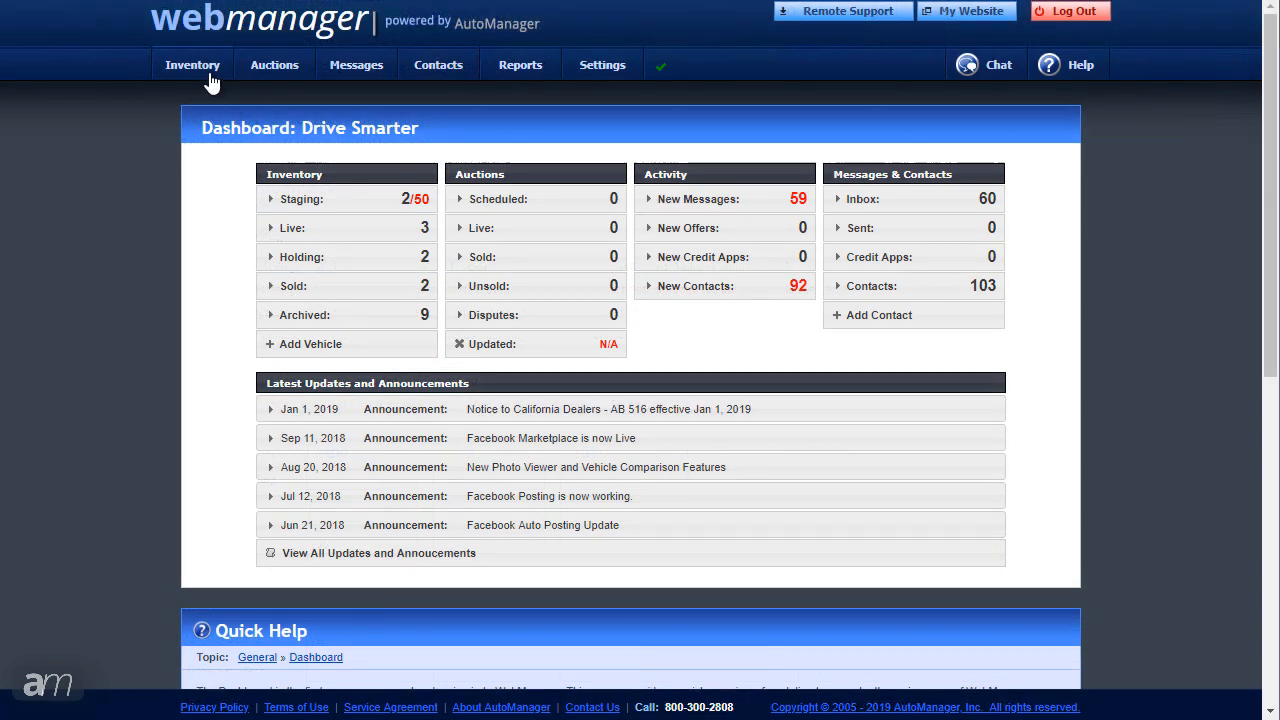
Step: Open the Live Inventory Exports page
mouse_move(210, 82)
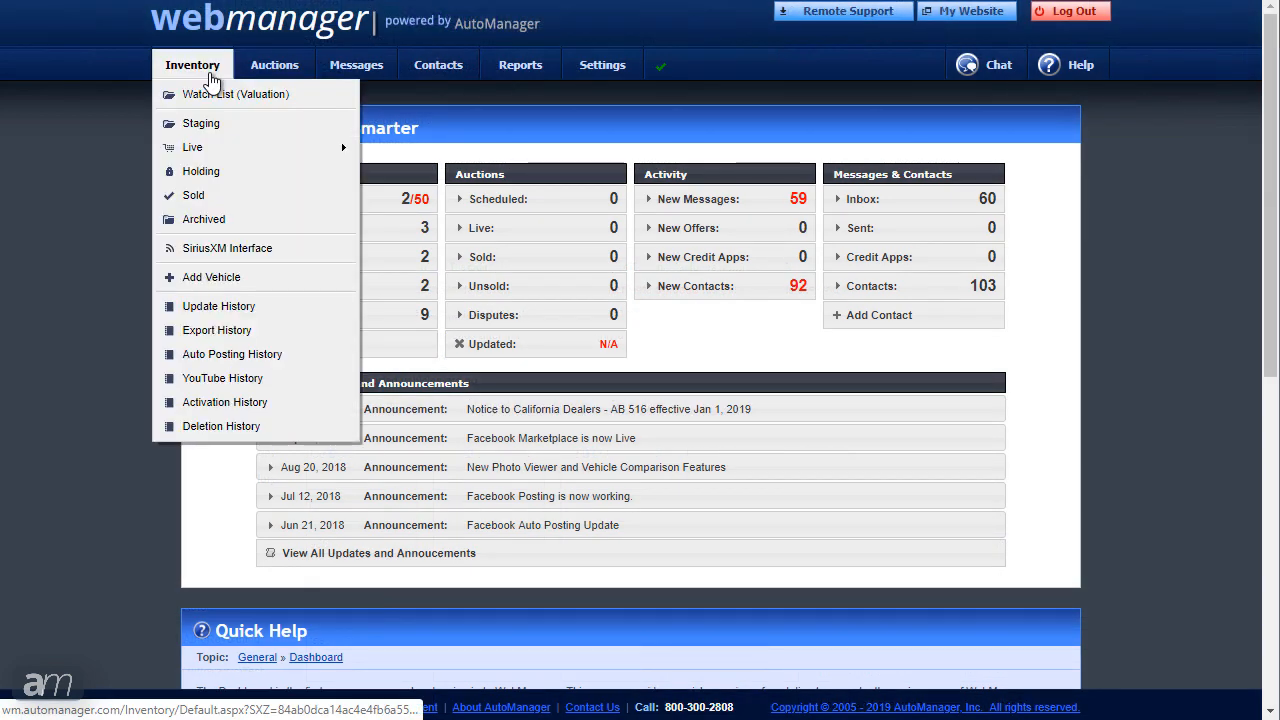
mouse_move(228, 150)
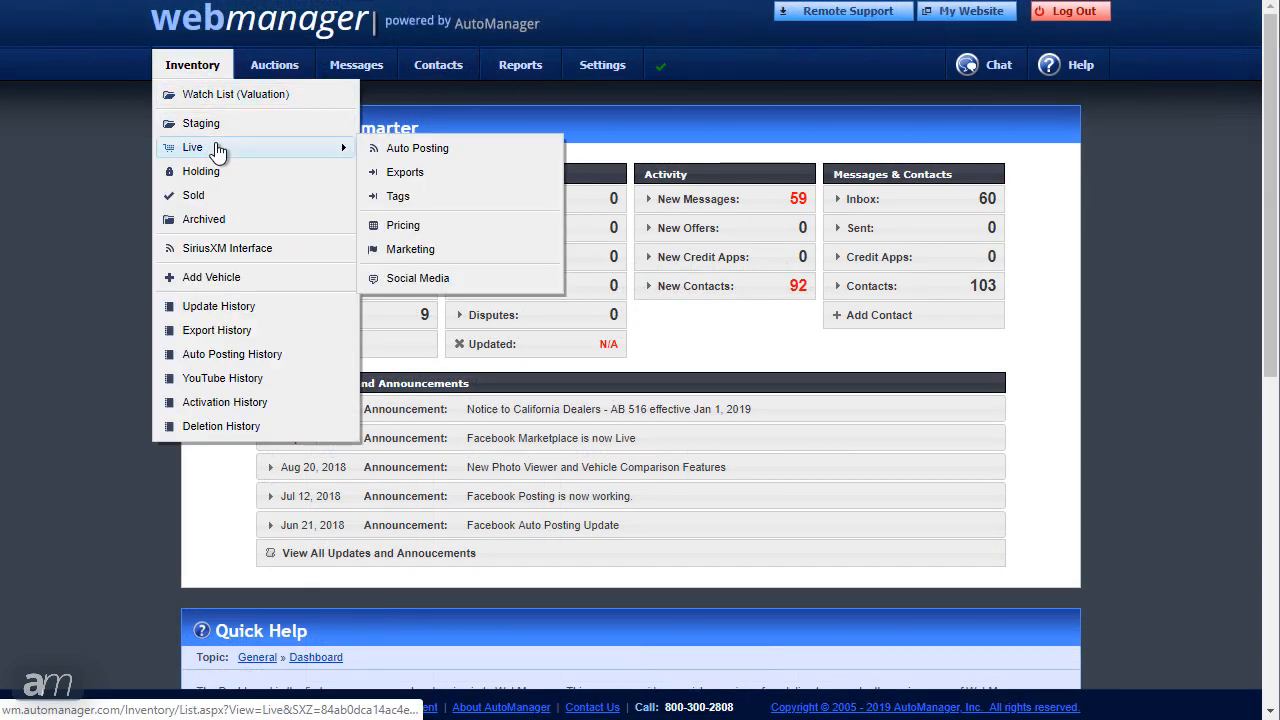
click(428, 172)
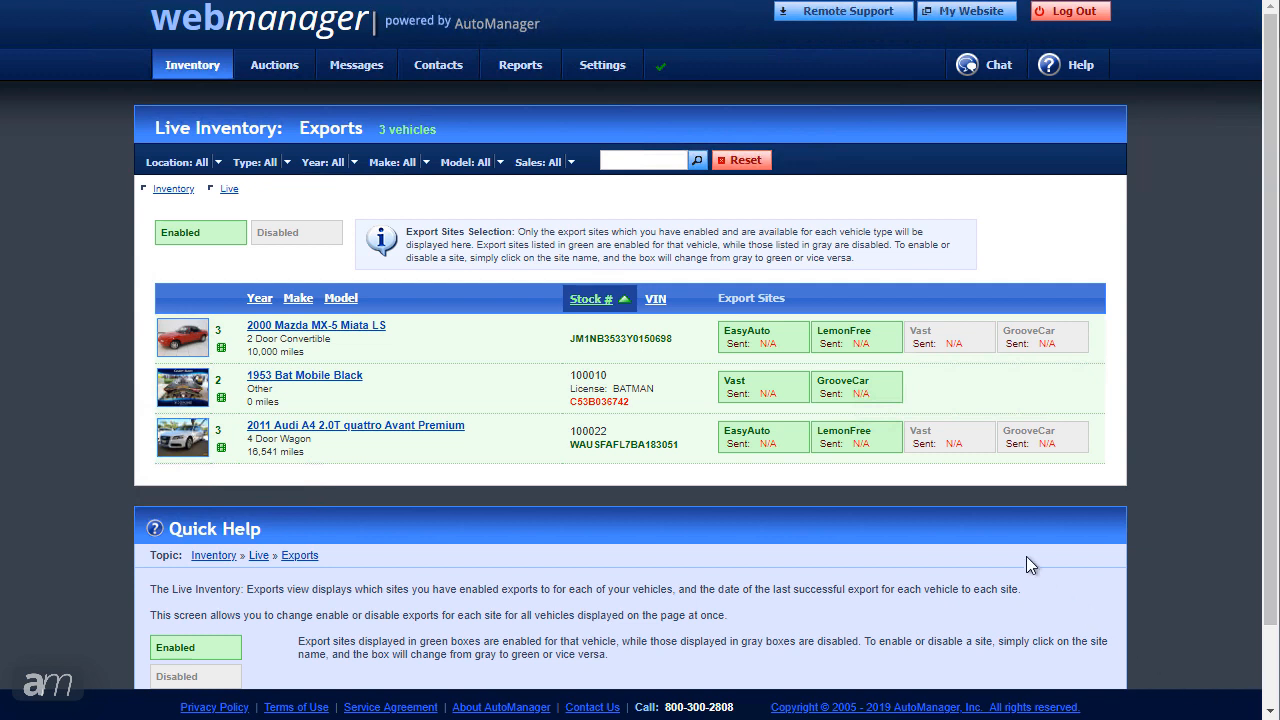
Step: Turn on Vast for the Mazda Miata and Audi A4; turn off Mazda's LemonFree and Bat Mobile's Vast
click(957, 350)
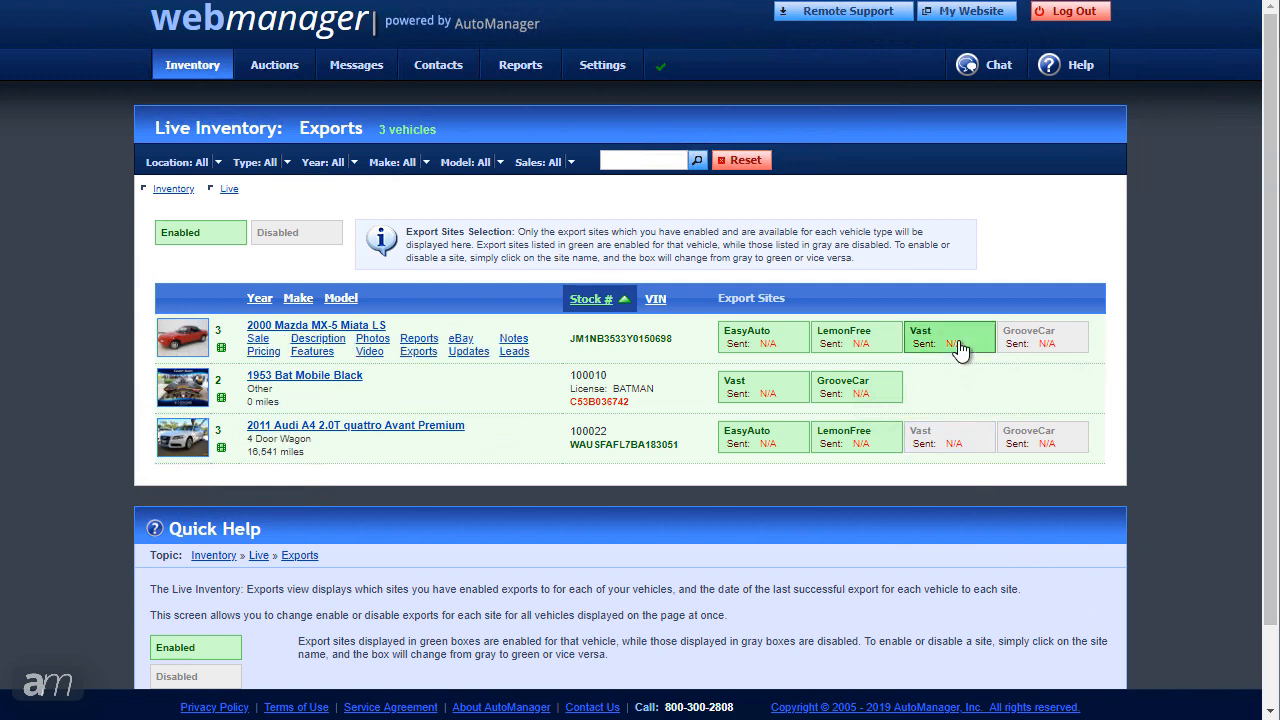
click(933, 456)
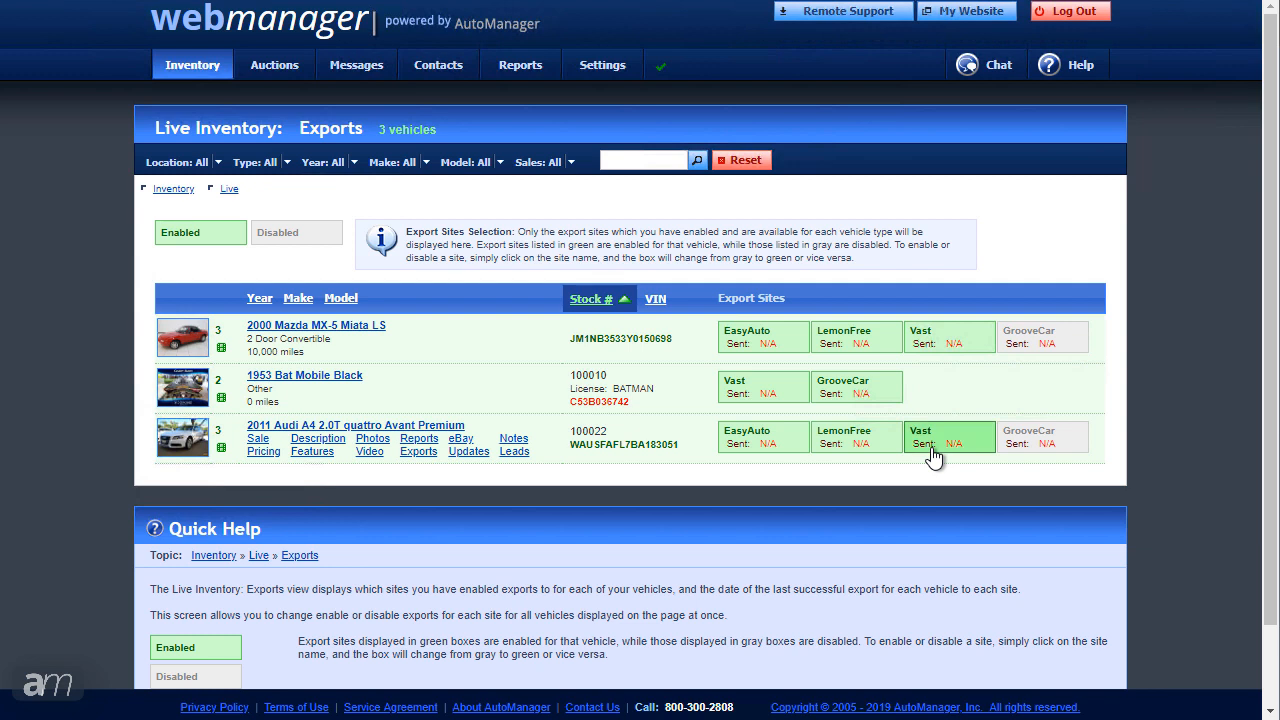
click(825, 345)
click(772, 393)
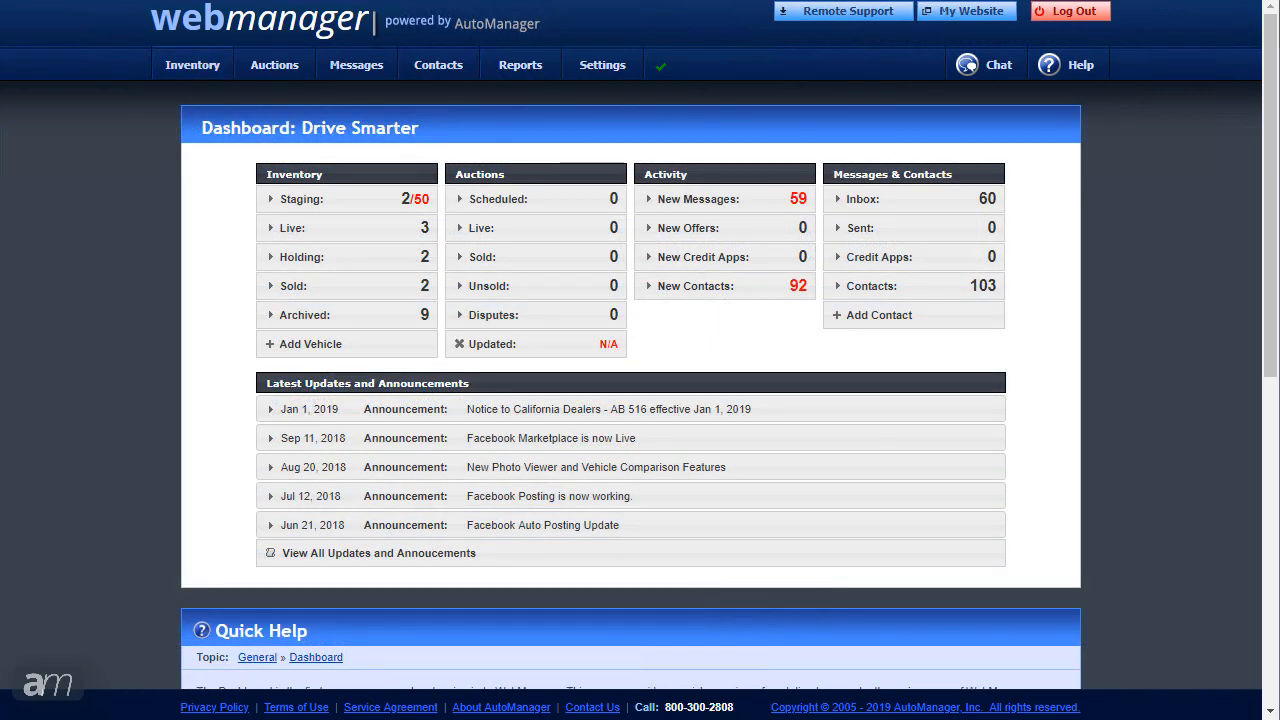
mouse_move(165, 65)
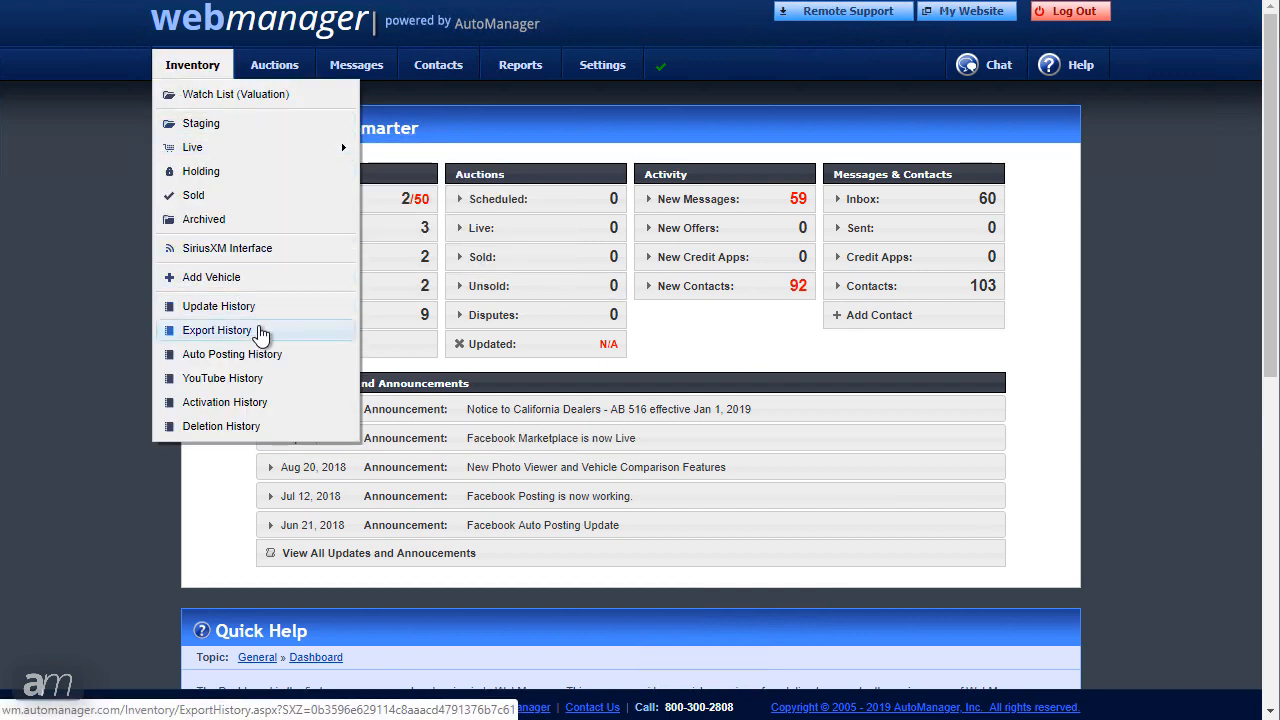
click(260, 332)
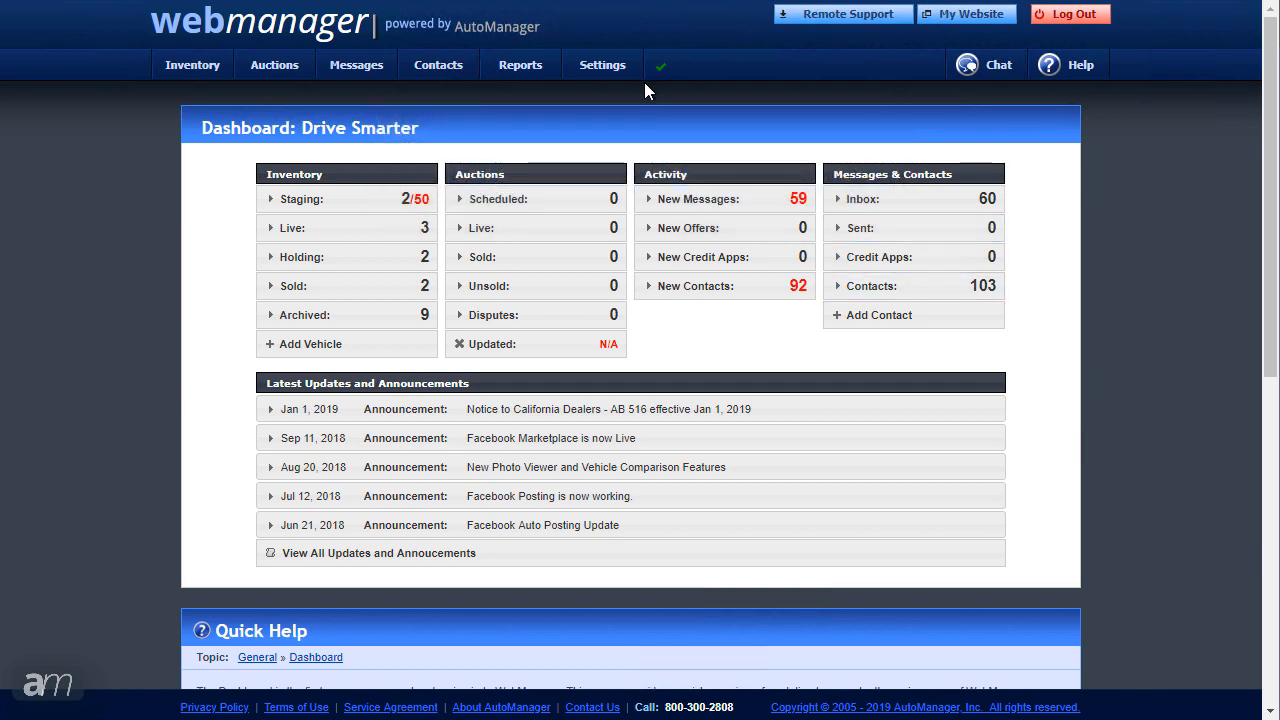
Step: Open the Craigslist template settings, keeping Template 1 (Default)
mouse_move(605, 68)
mouse_move(614, 108)
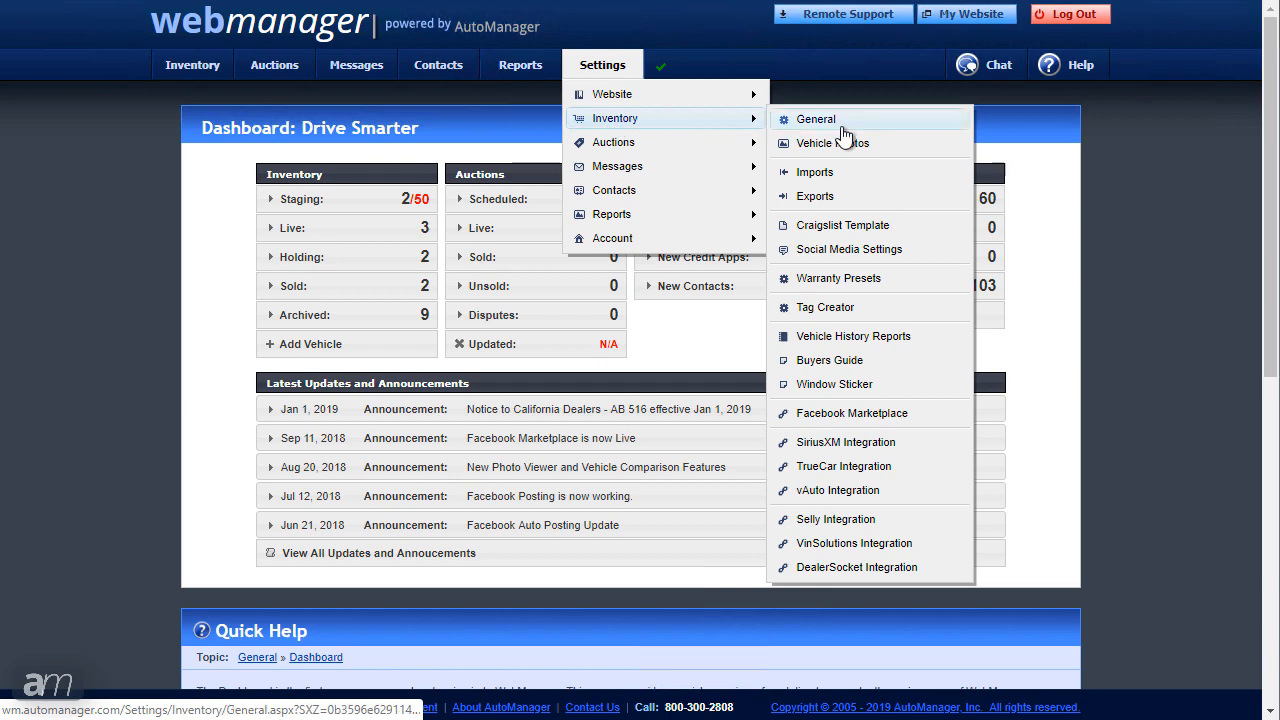
click(876, 229)
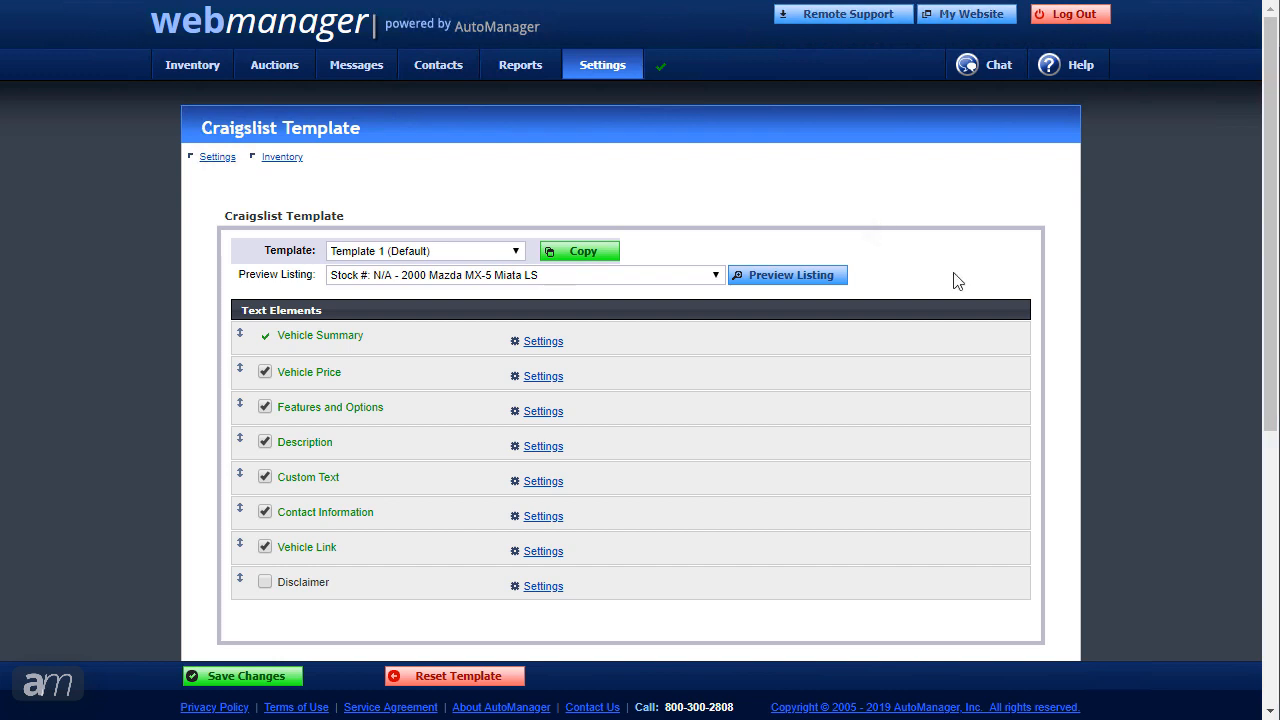
click(516, 255)
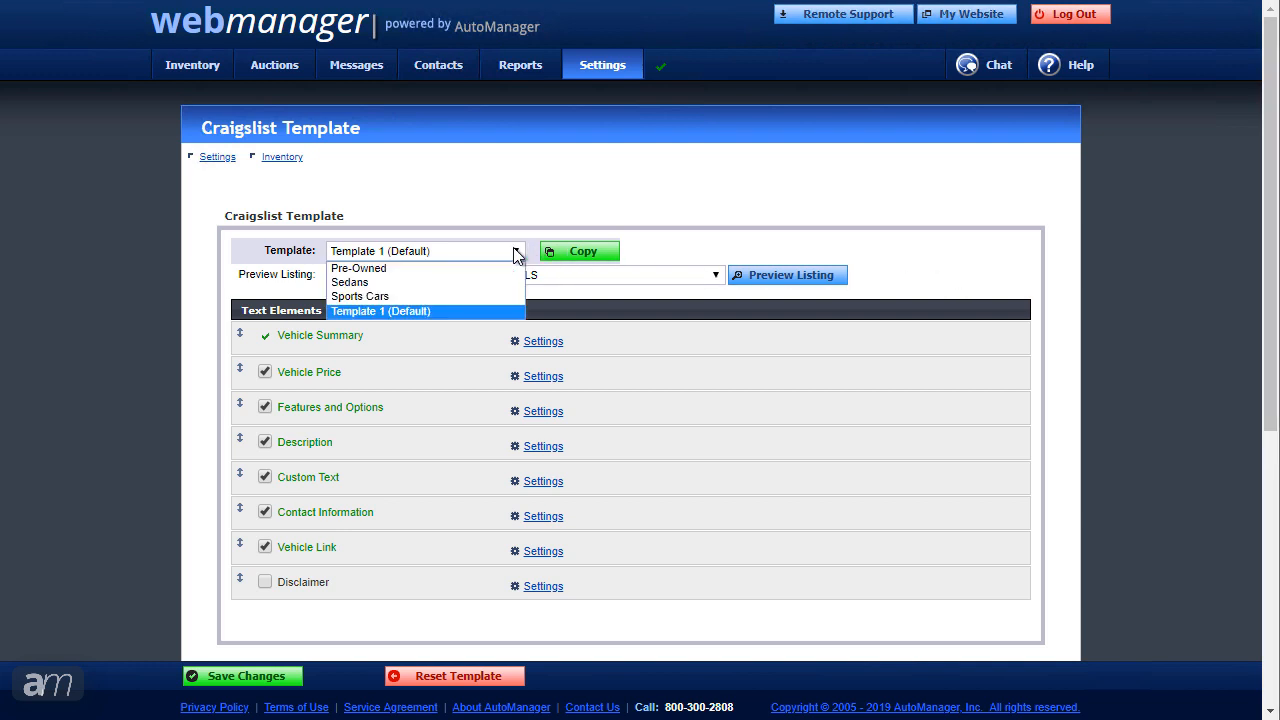
click(516, 255)
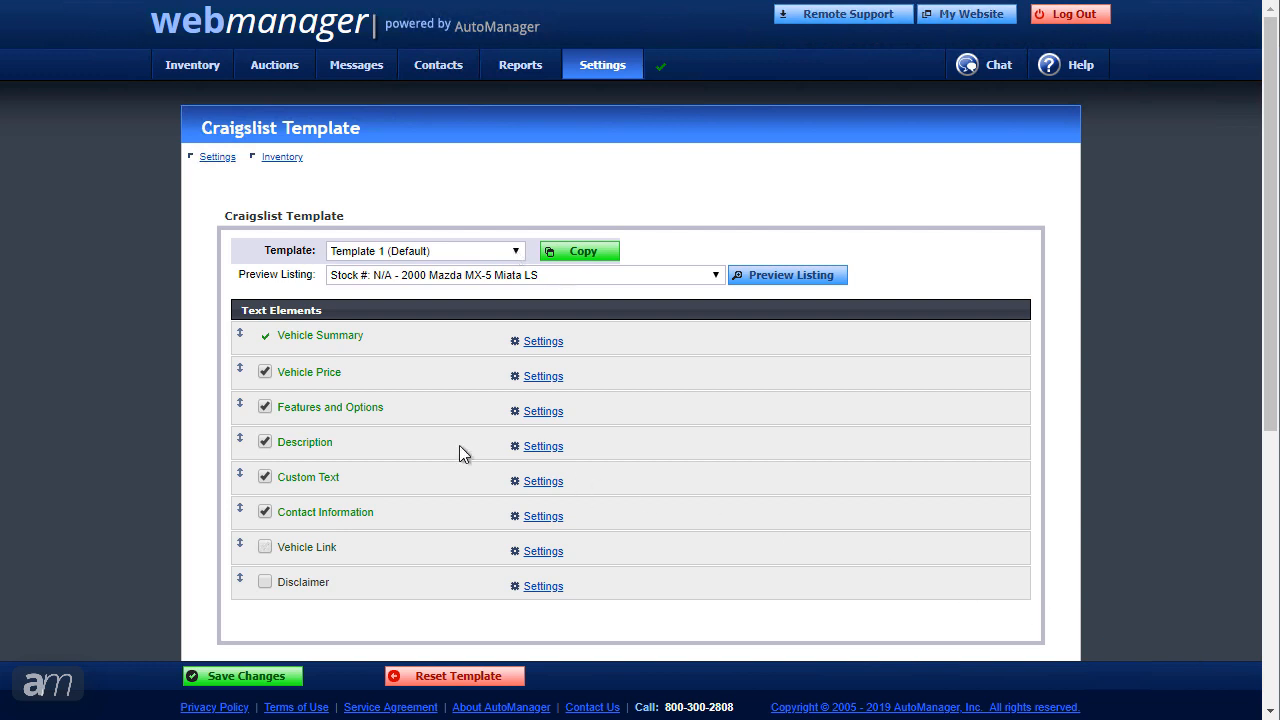
Step: Leave Vehicle Price and Custom Text out and move Contact Information higher
click(265, 371)
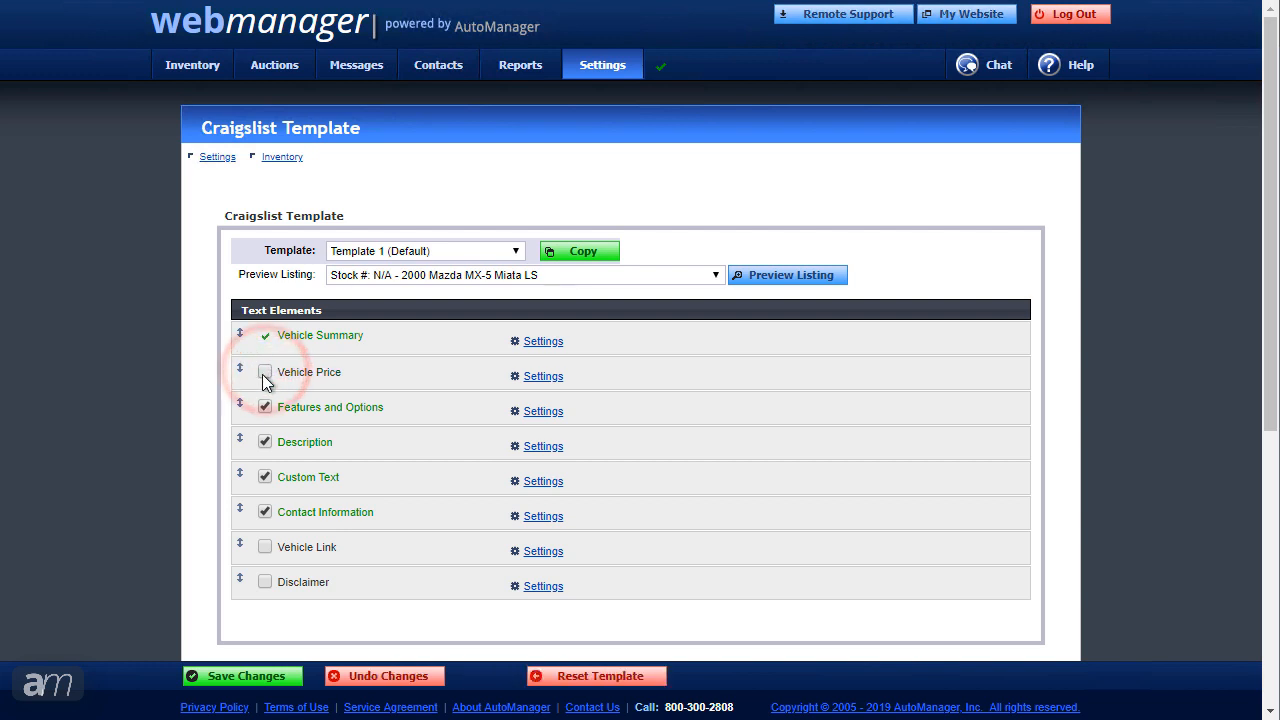
click(264, 478)
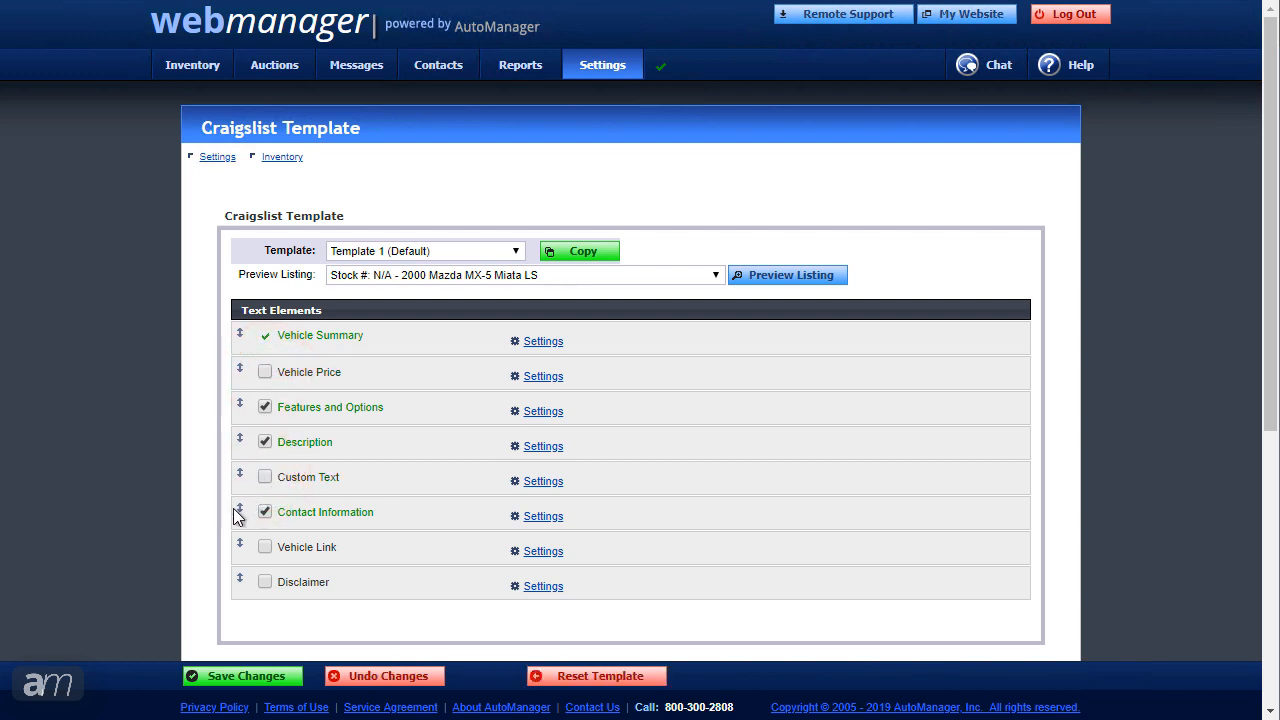
drag(240, 510, 240, 366)
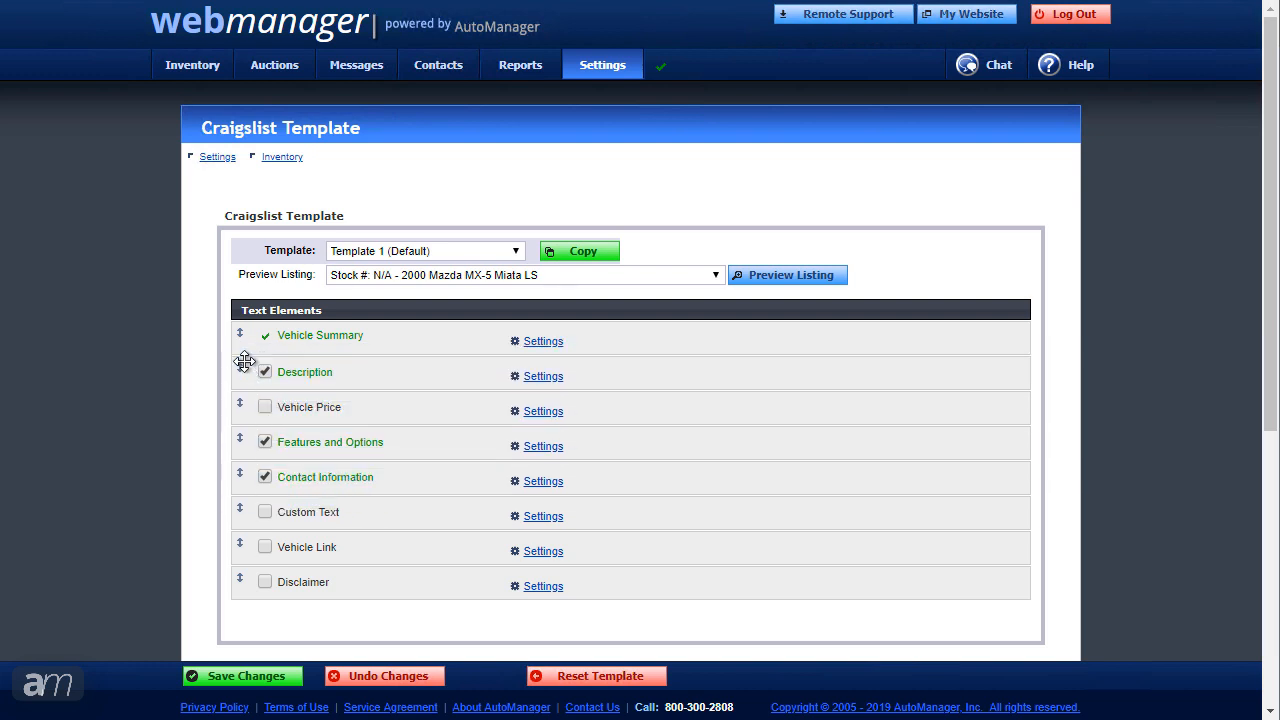
Step: Check Vehicle Summary settings without changes, then preview the 2000 Mazda MX-5 Miata listing
click(542, 344)
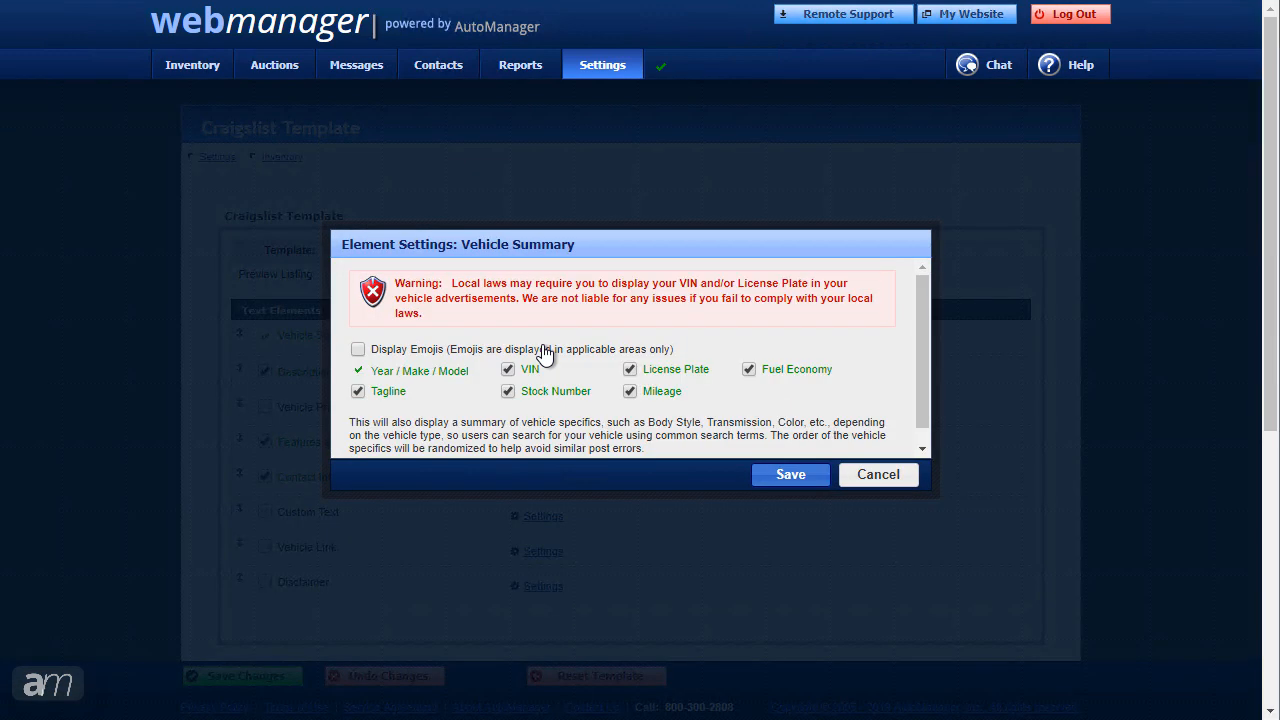
click(878, 475)
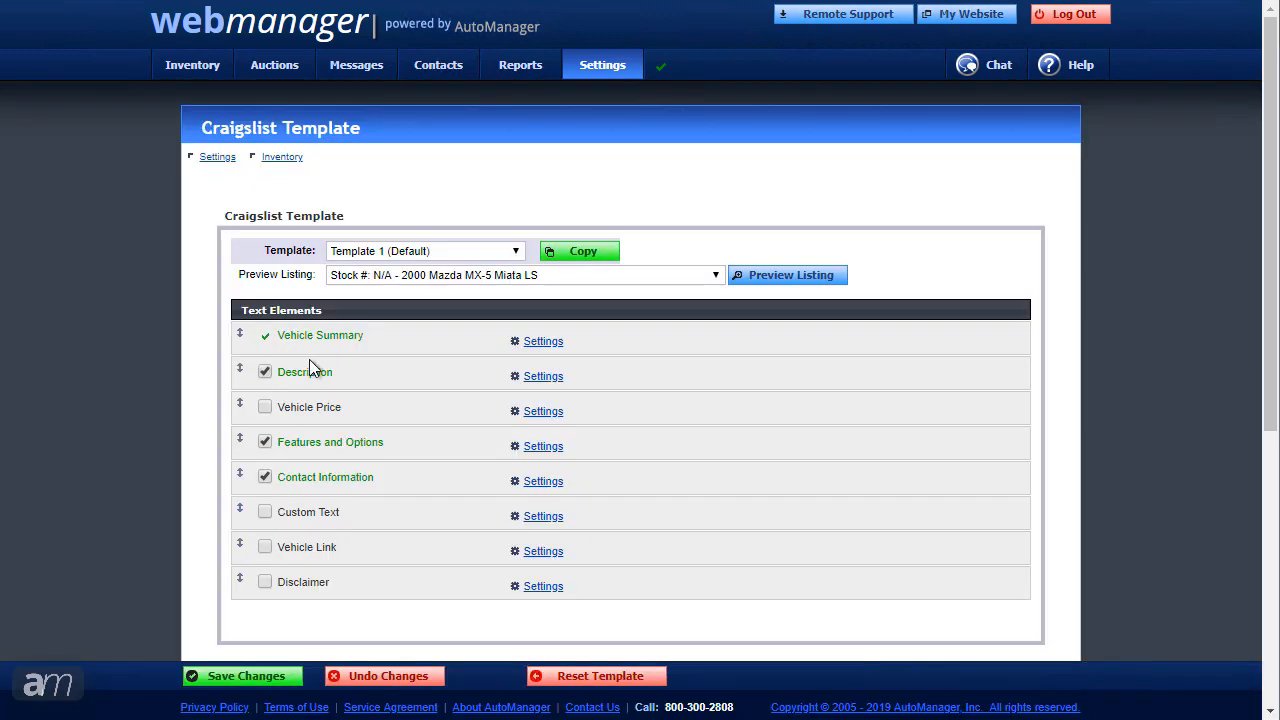
click(762, 276)
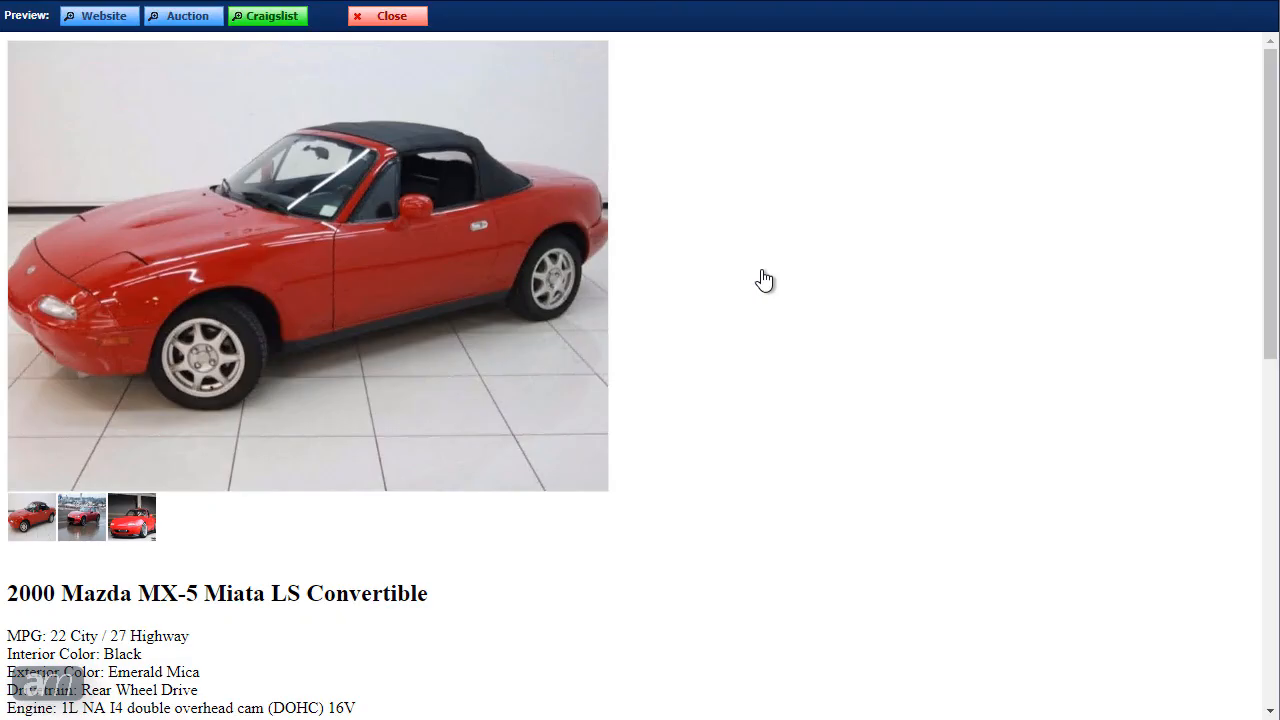
drag(1268, 195, 1249, 366)
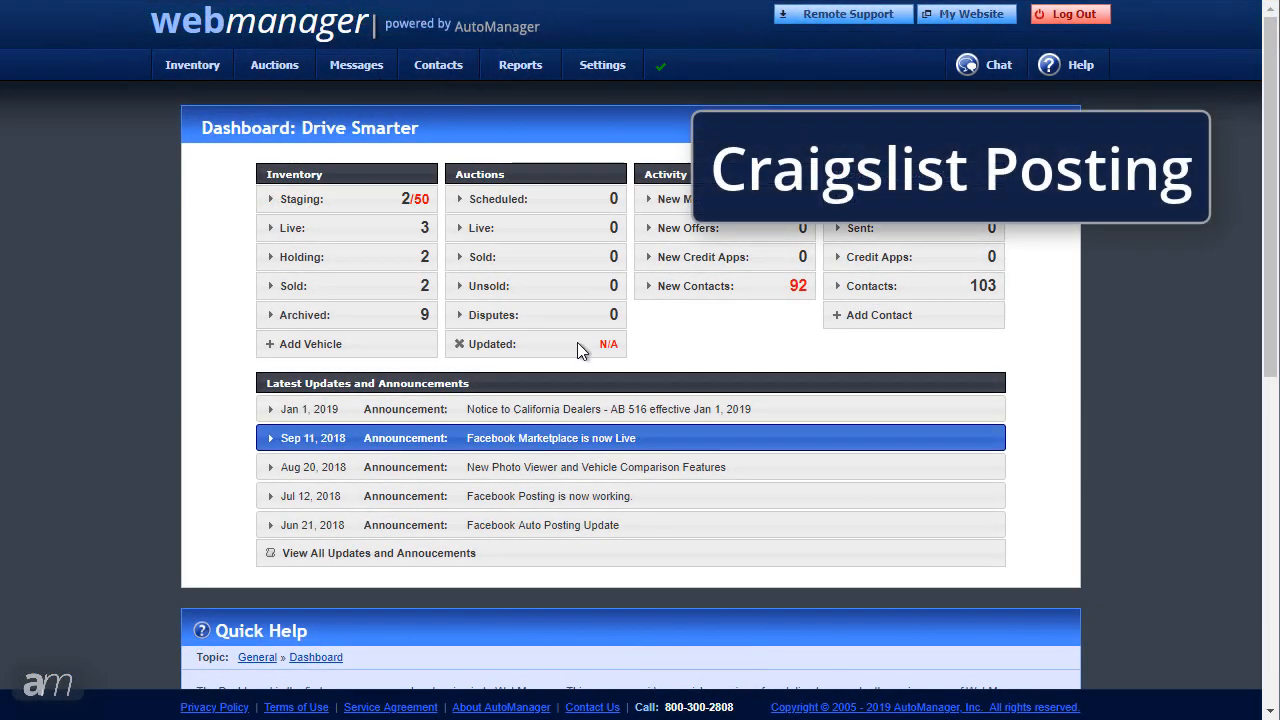
Step: Open Live Inventory Auto Posting and launch the Auto Posting Utility
mouse_move(195, 68)
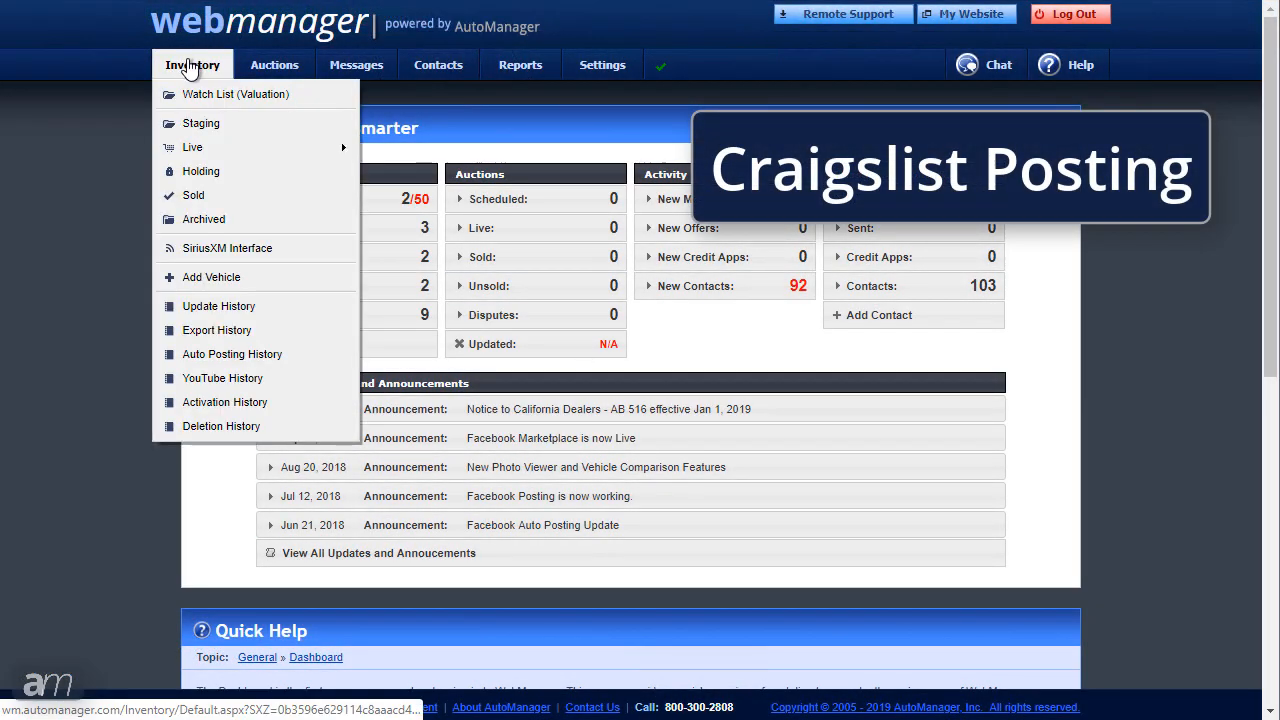
mouse_move(215, 150)
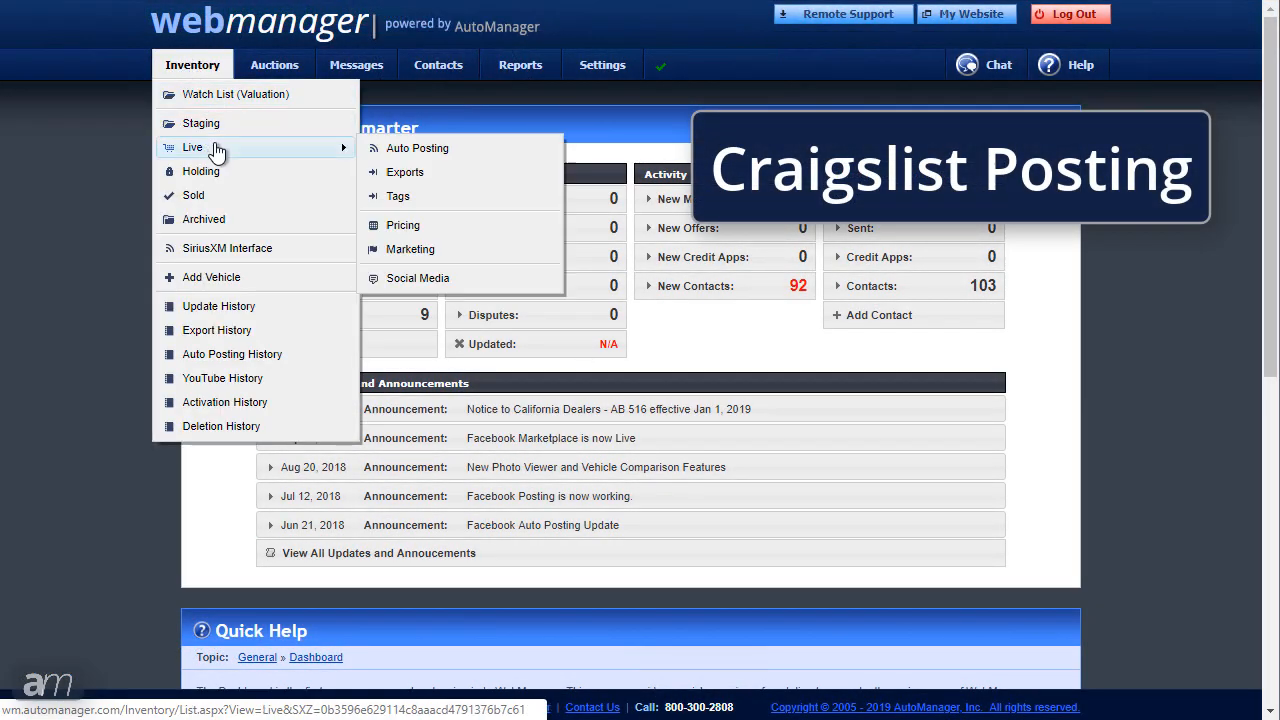
click(457, 160)
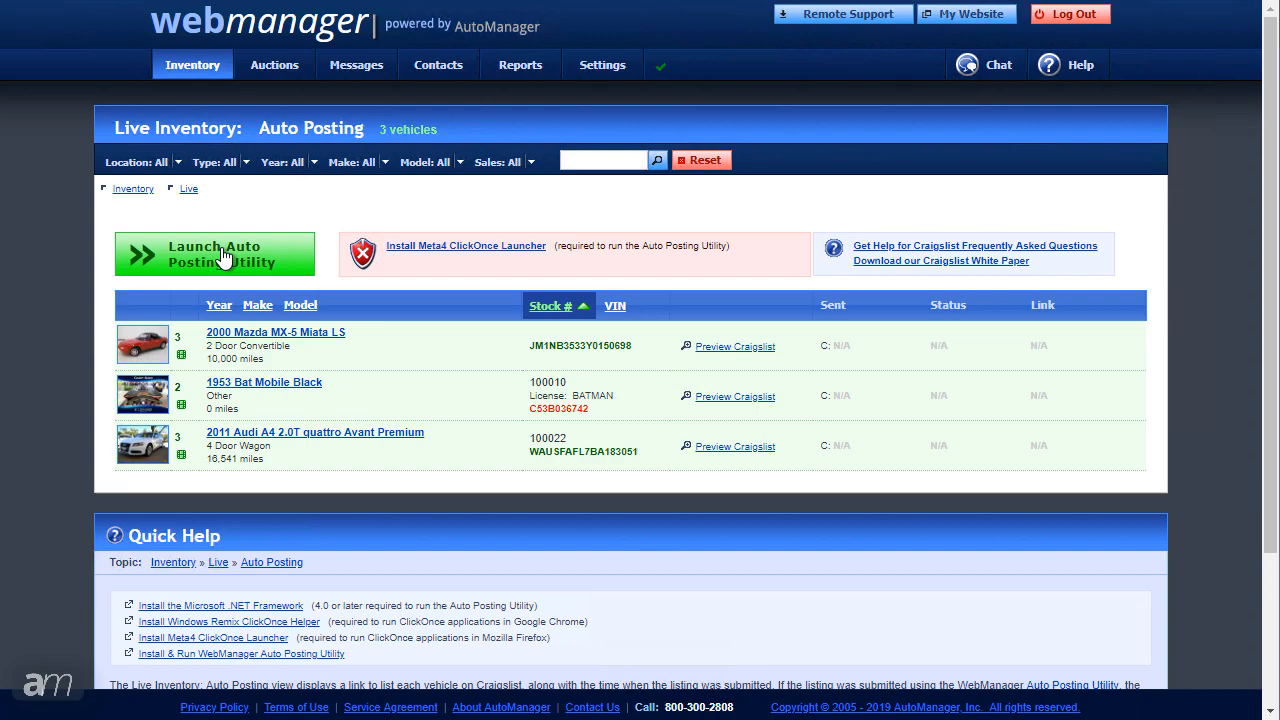
click(222, 258)
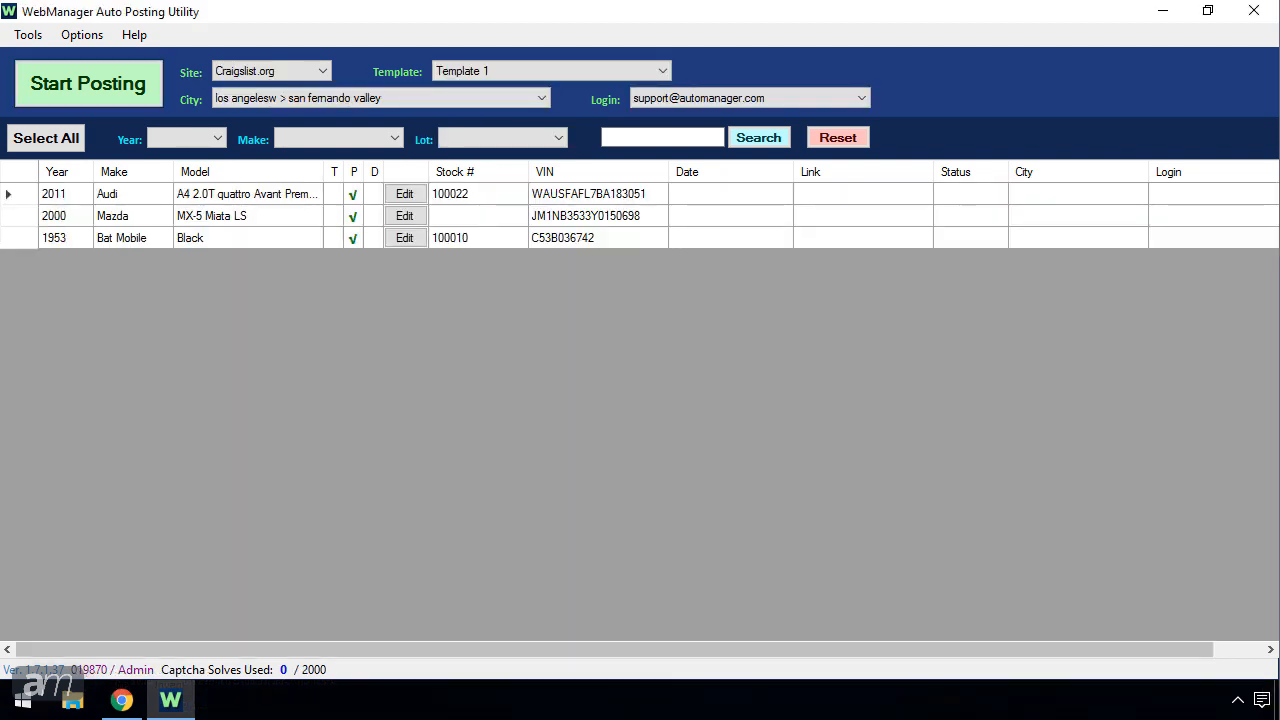
click(82, 35)
mouse_move(126, 88)
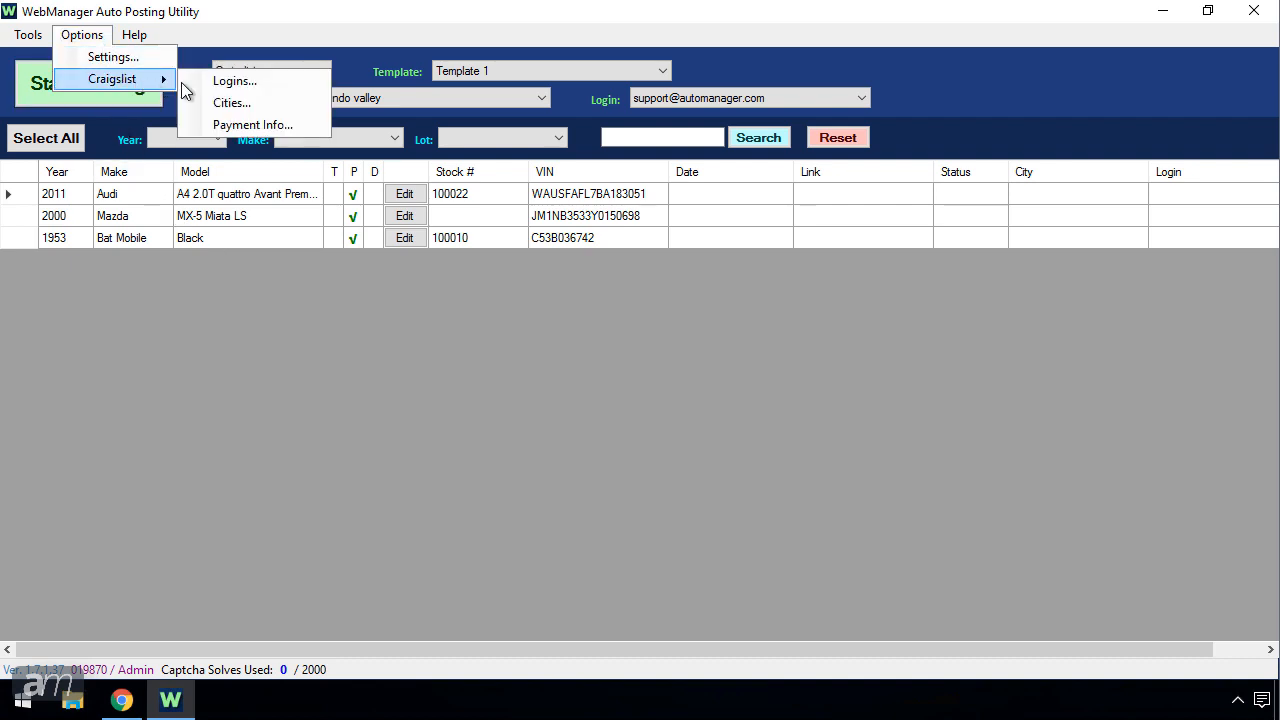
click(234, 81)
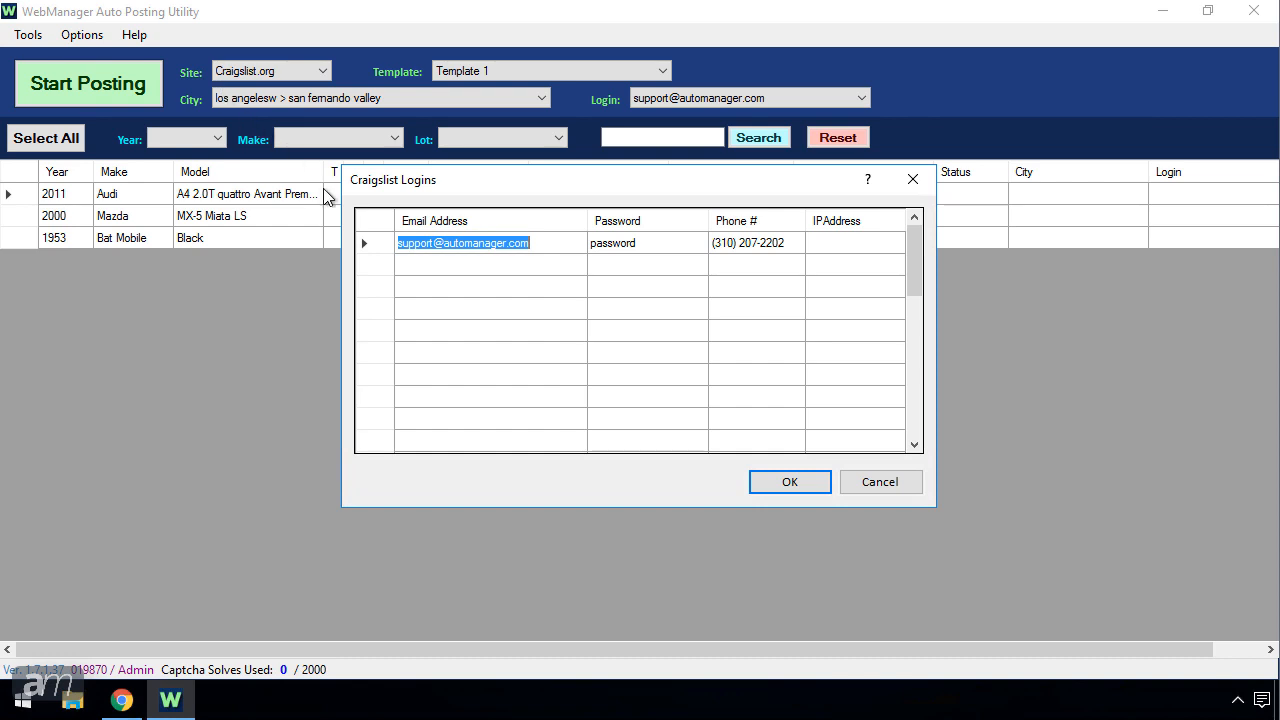
click(906, 489)
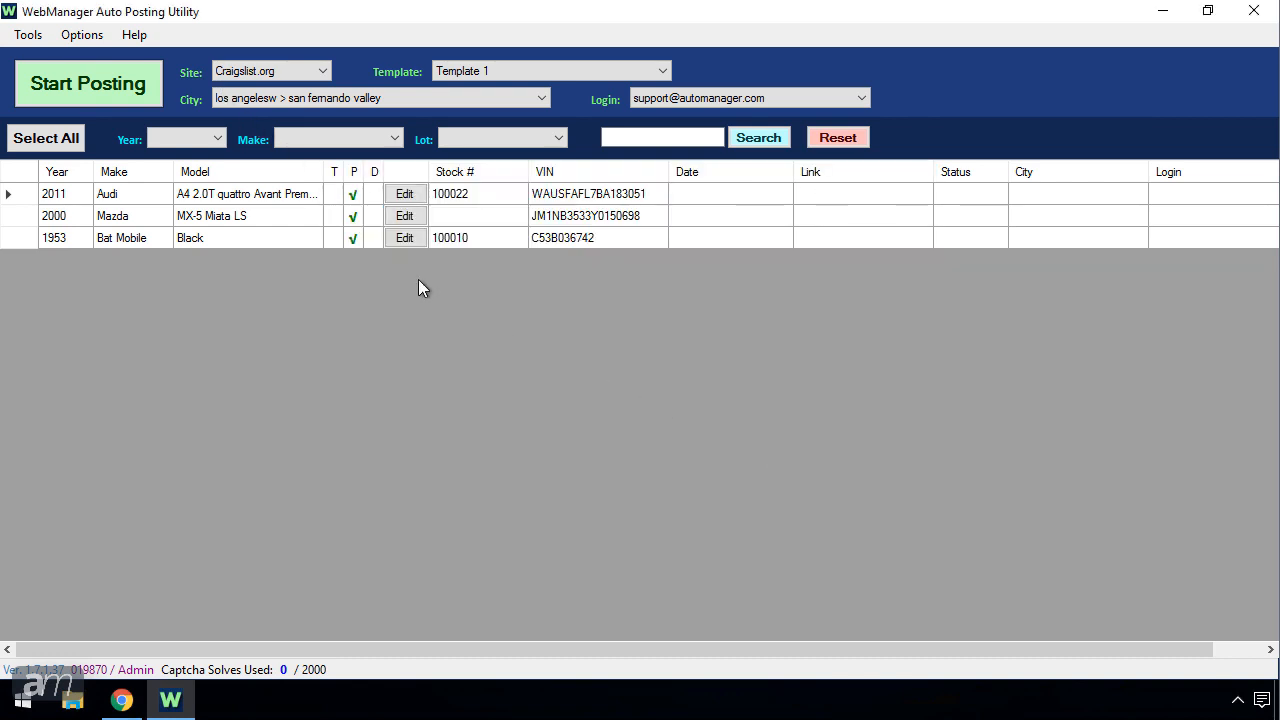
click(82, 35)
mouse_move(118, 84)
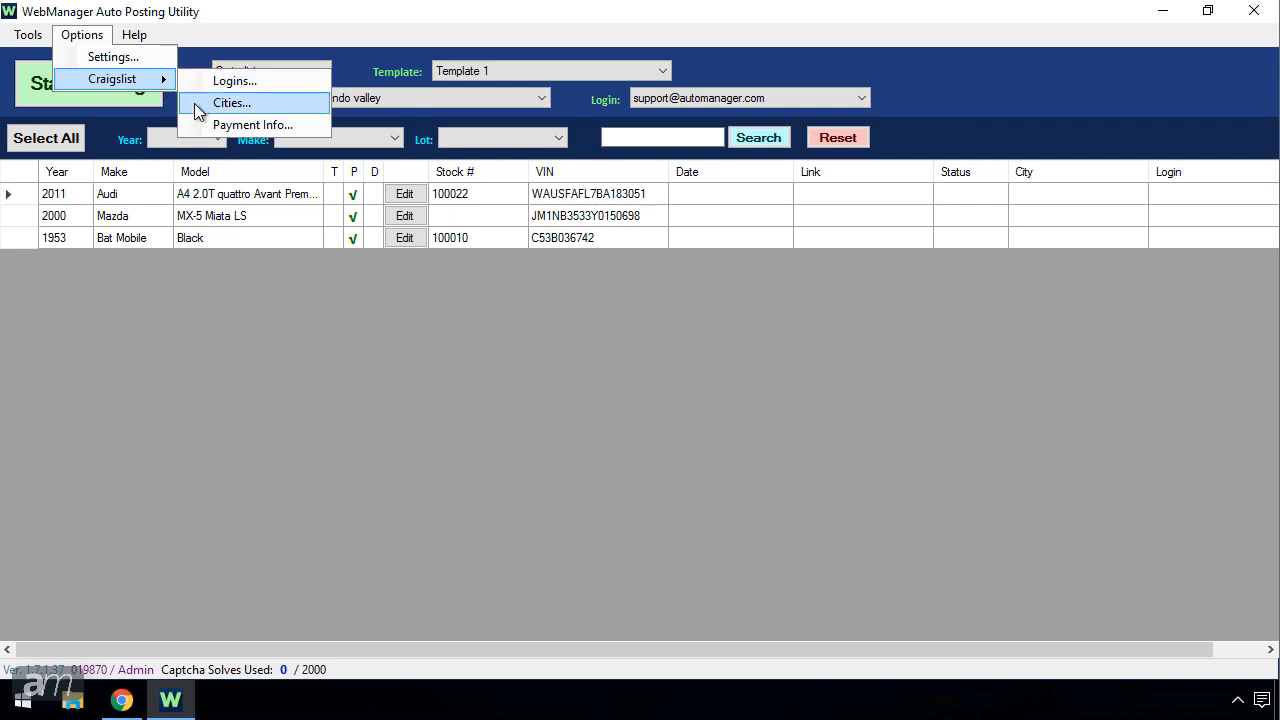
click(231, 103)
click(424, 286)
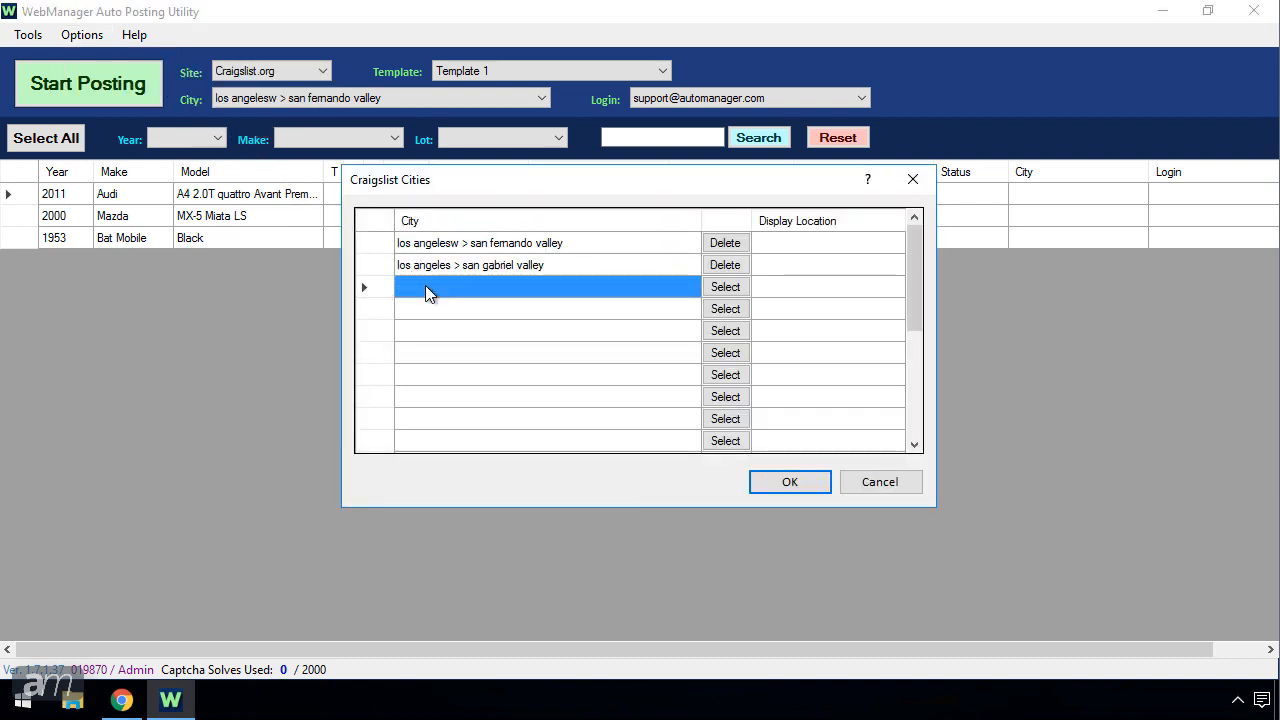
click(739, 289)
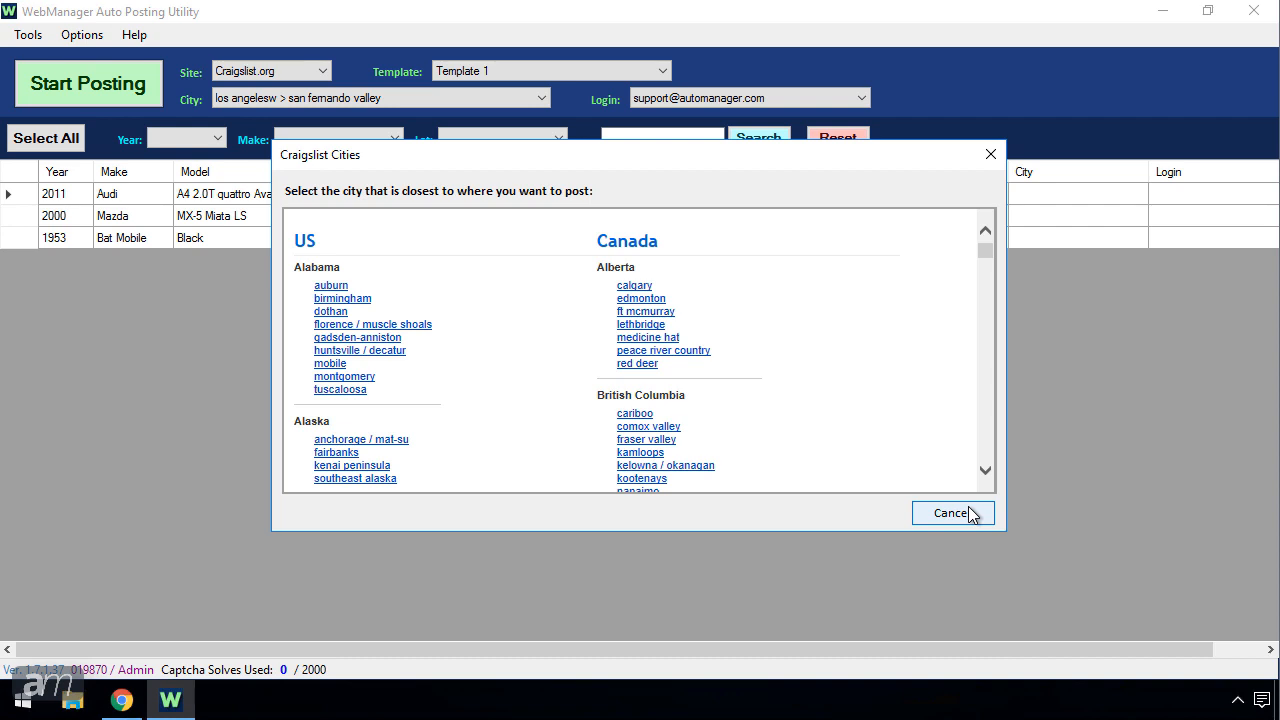
click(951, 513)
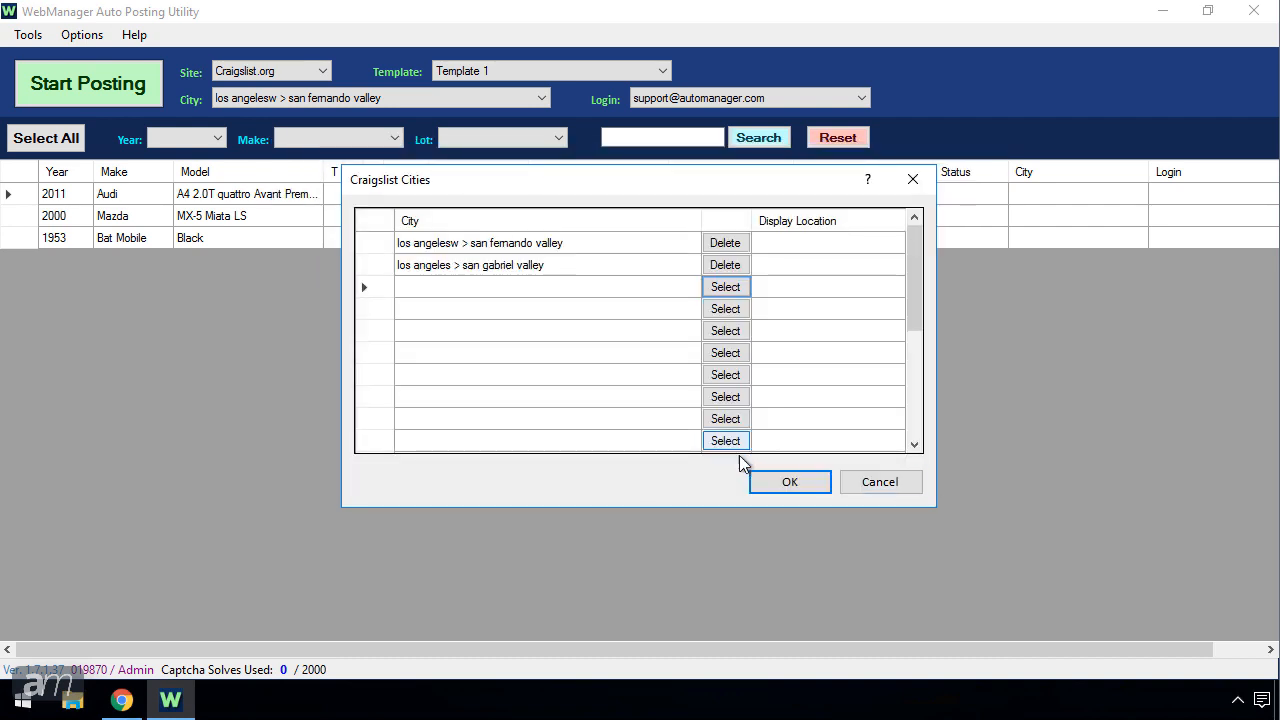
click(772, 481)
click(82, 34)
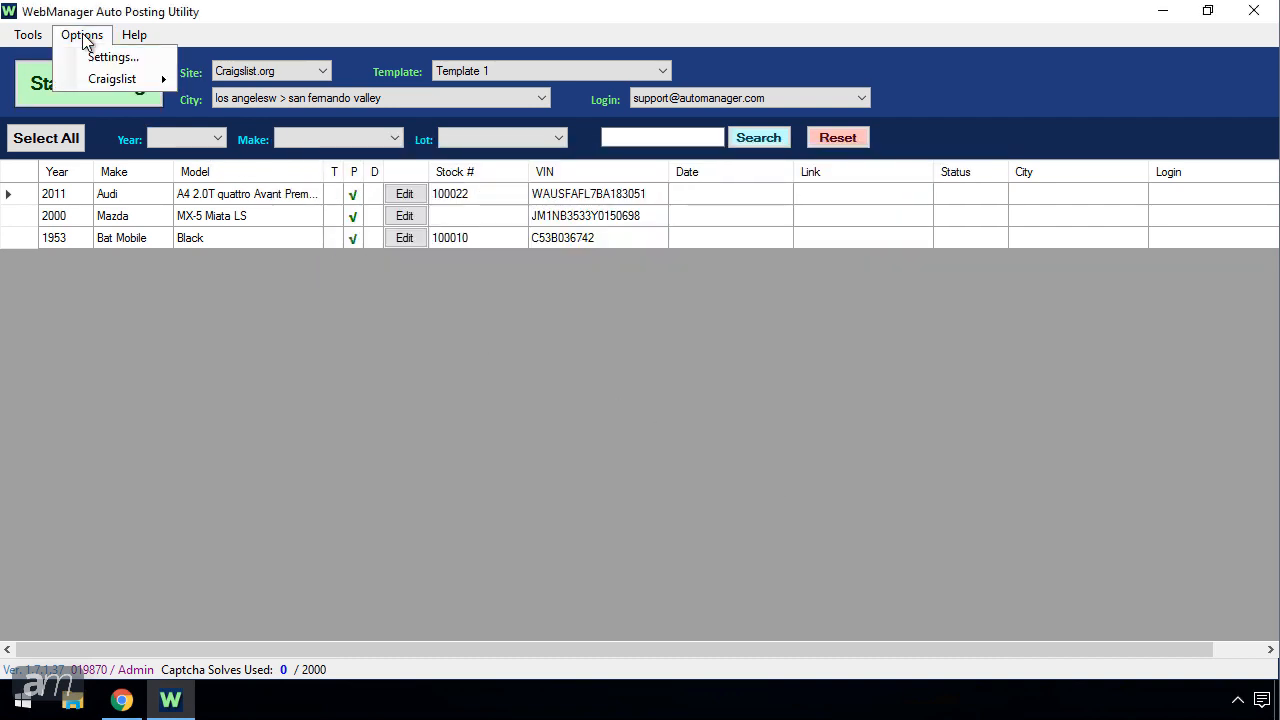
mouse_move(102, 82)
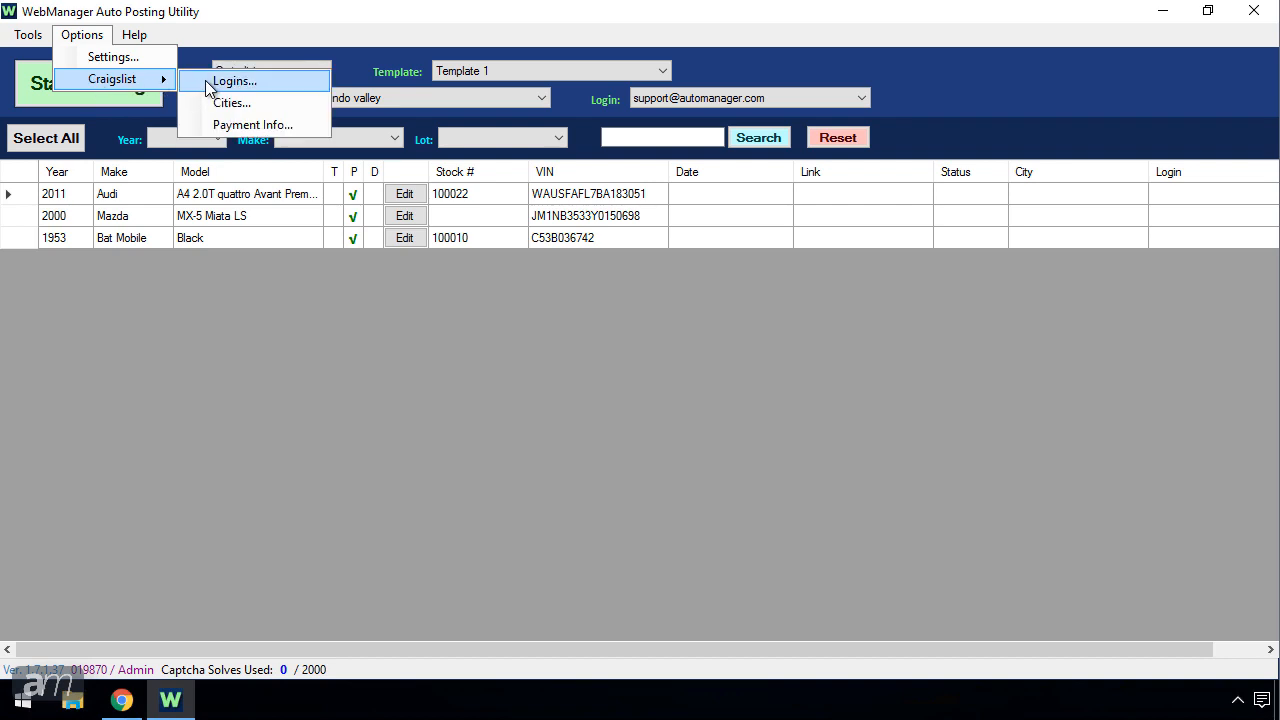
click(212, 123)
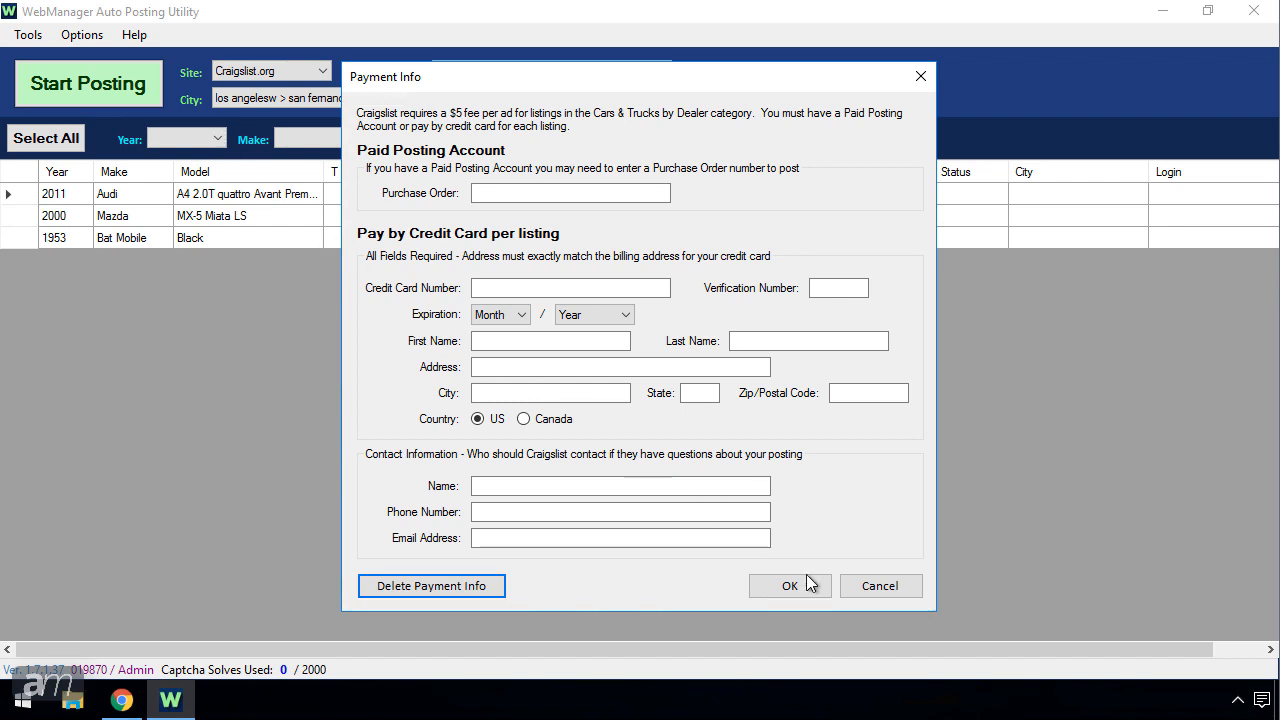
click(860, 598)
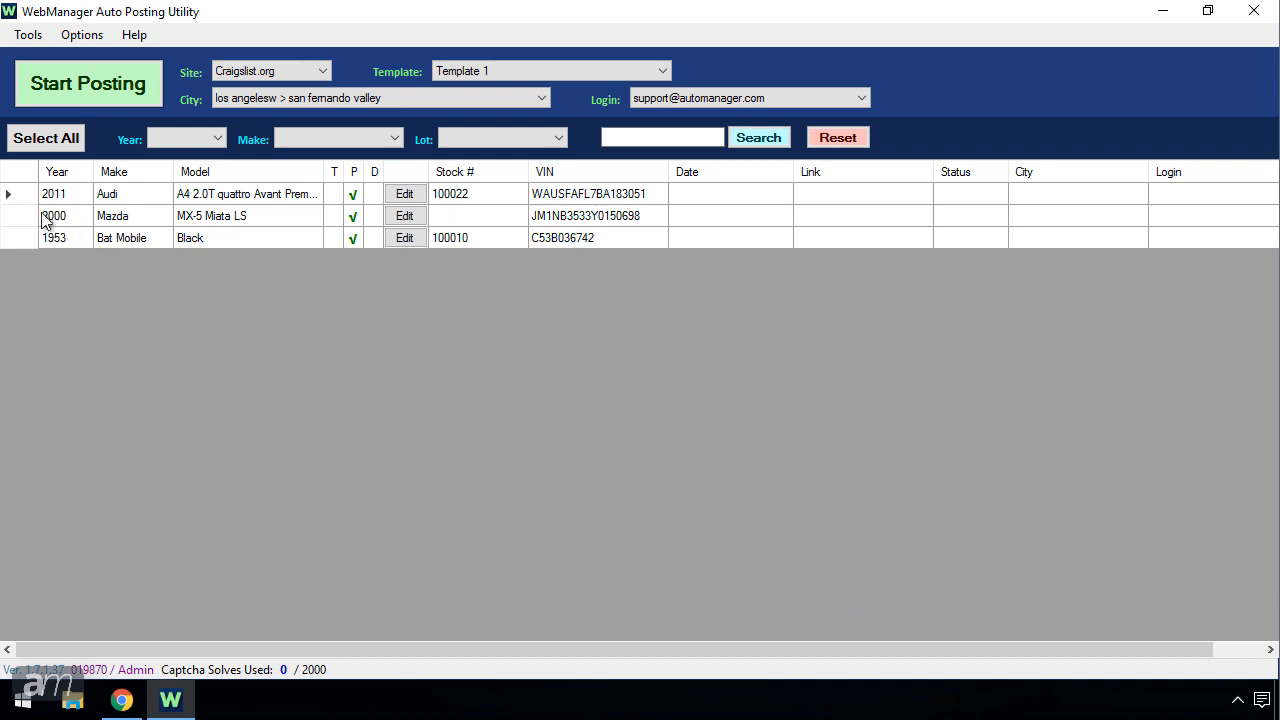
Step: Select both the 2011 Audi and 2000 Mazda rows and start posting them to Craigslist
click(15, 197)
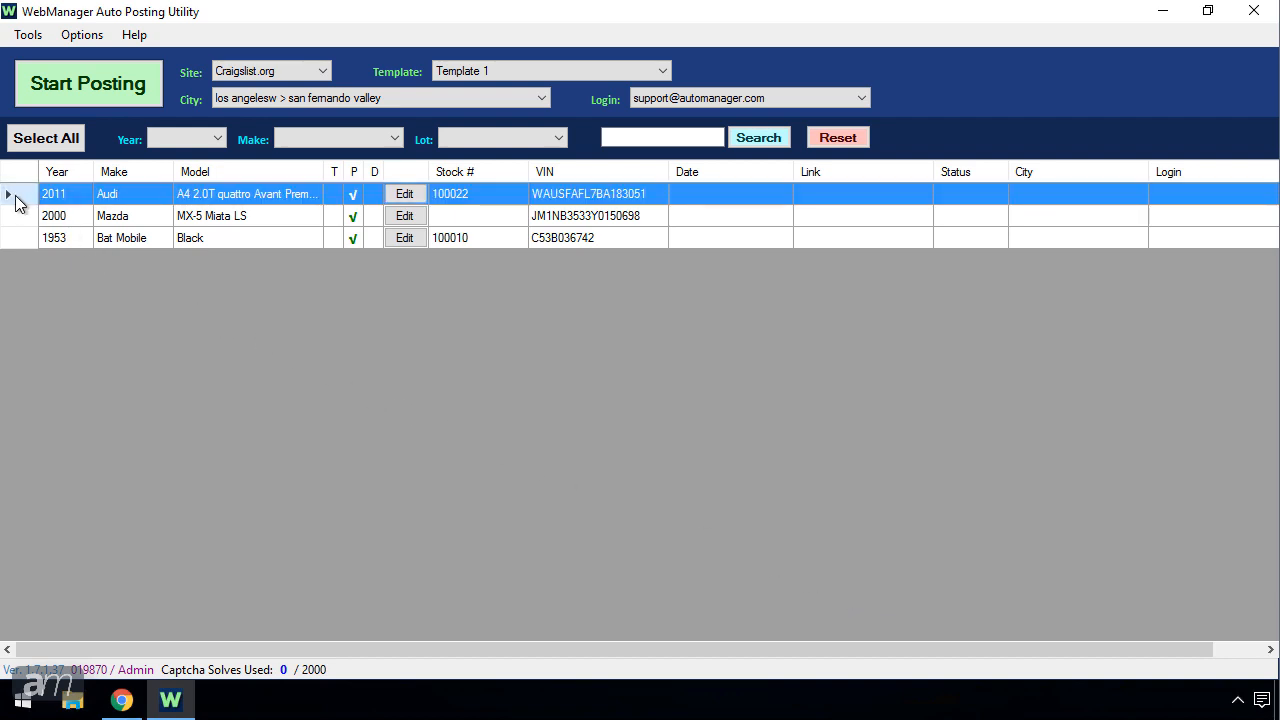
click(24, 223)
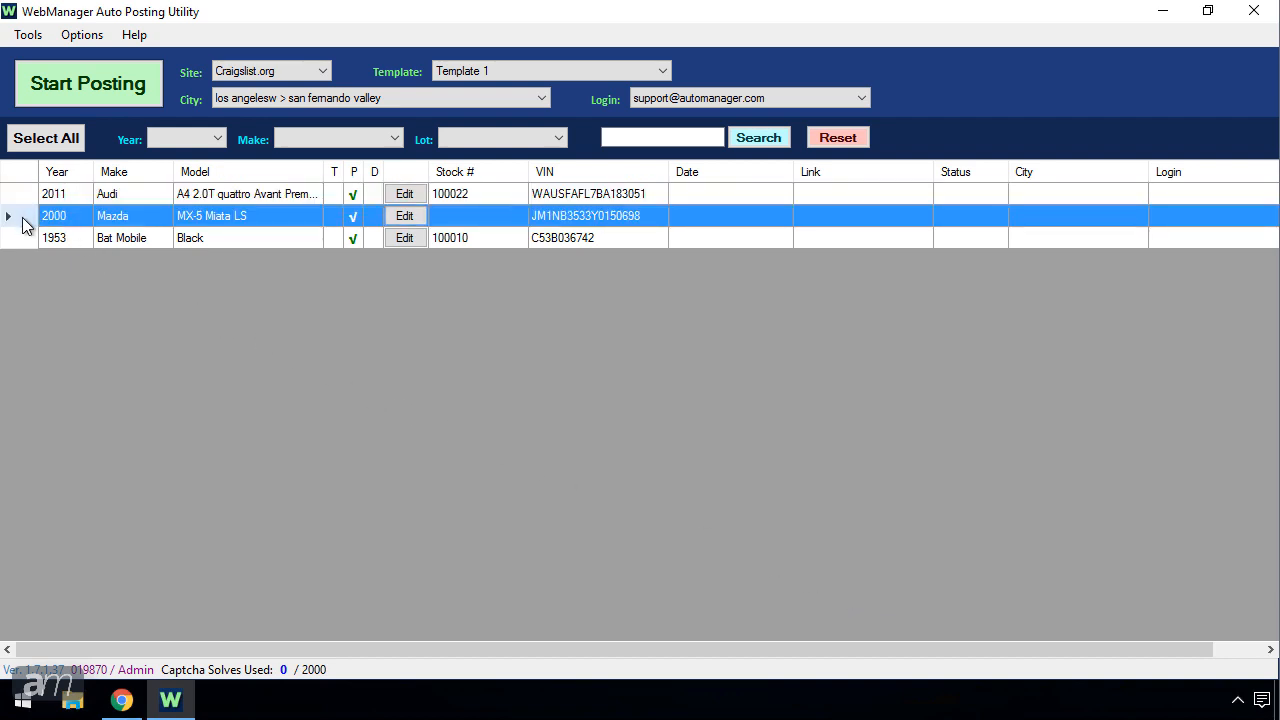
click(30, 196)
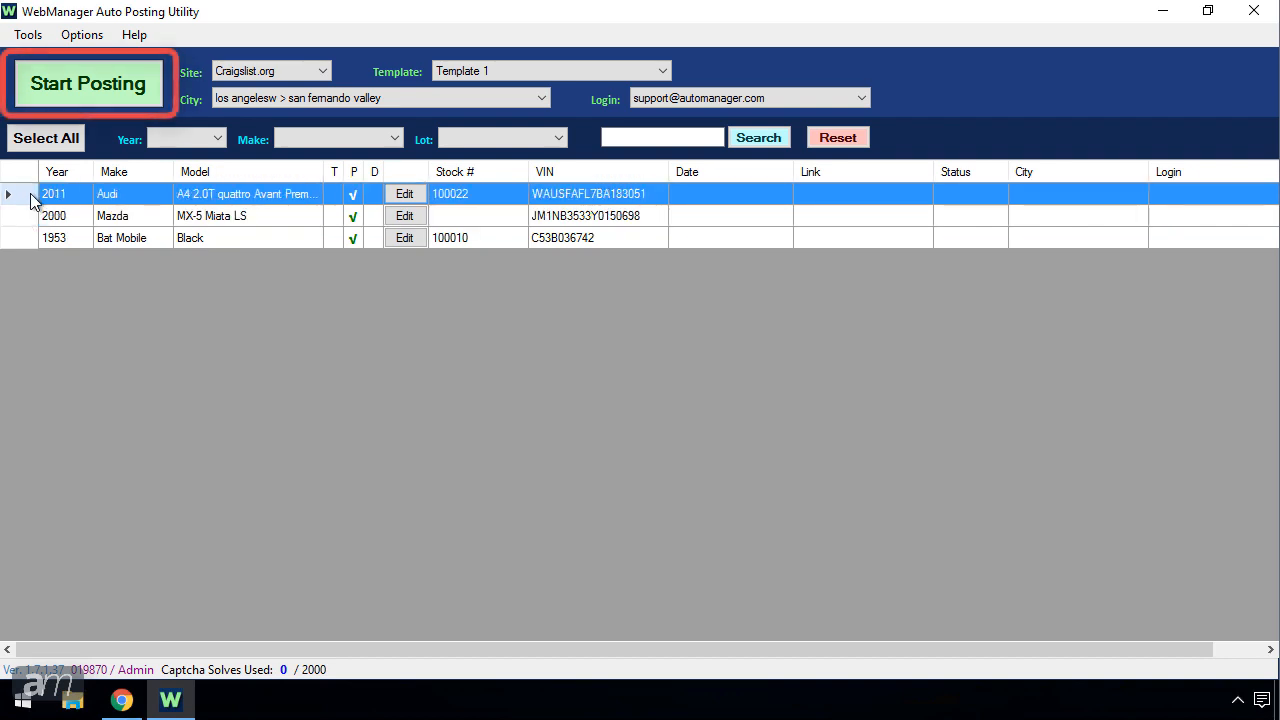
ctrl+click(28, 216)
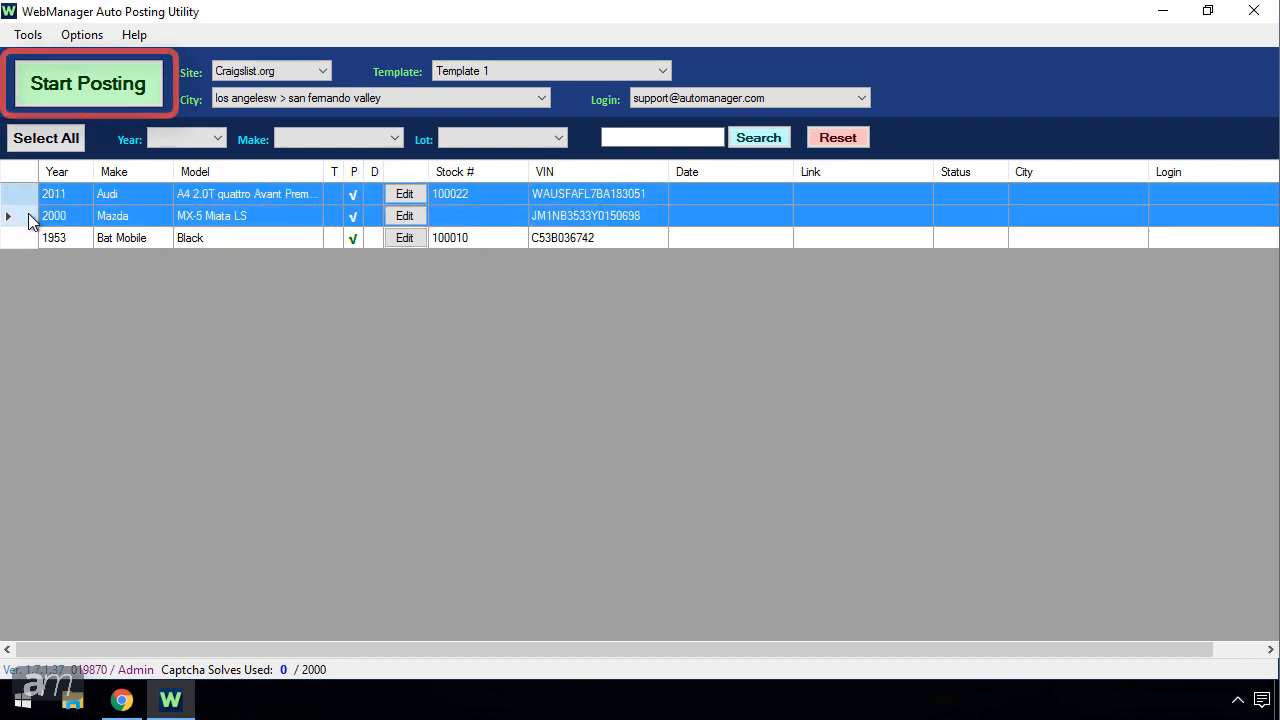
click(104, 80)
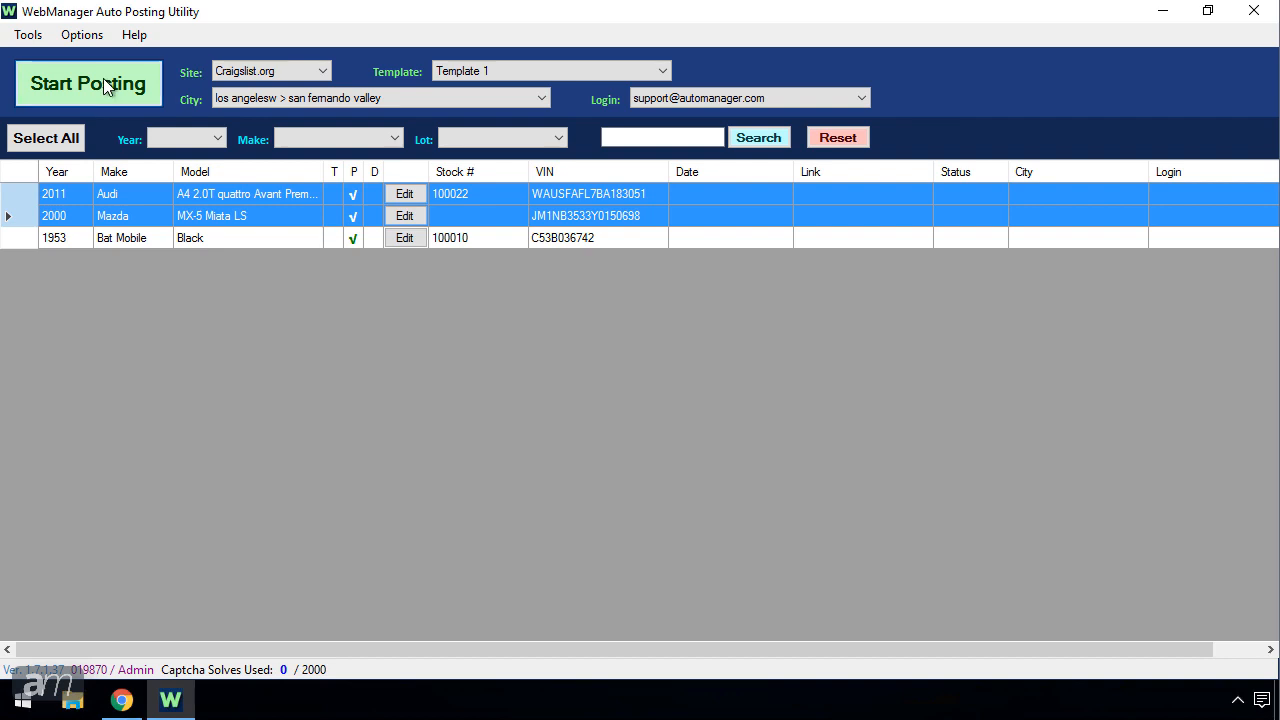